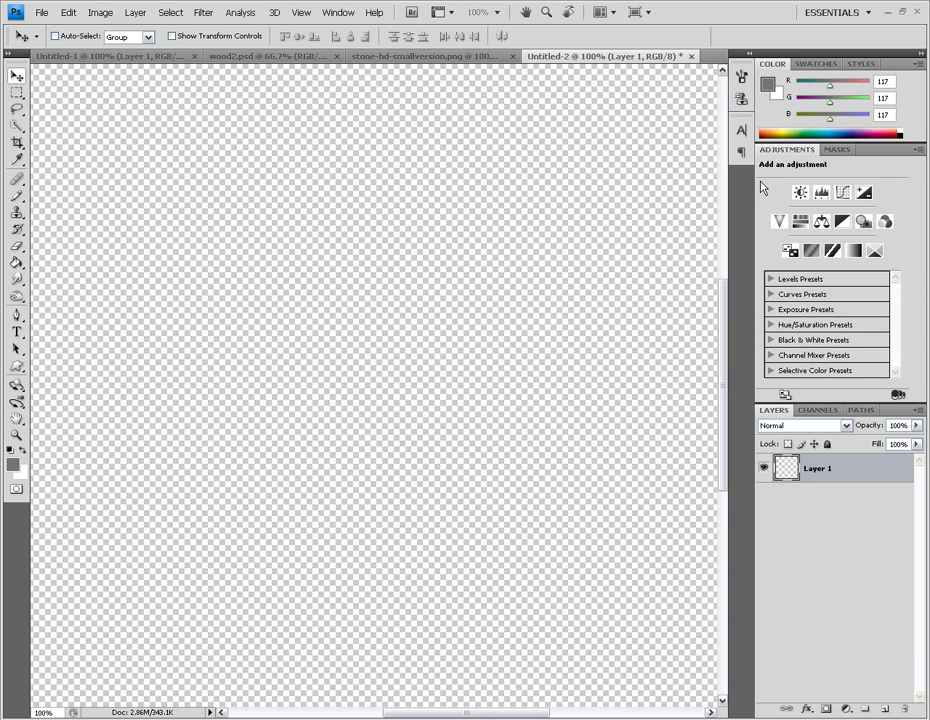
Look through the open stone, wood and brushed-metal texture documents, clearing the existing selection in wood2.psd
key(ctrl+minus)
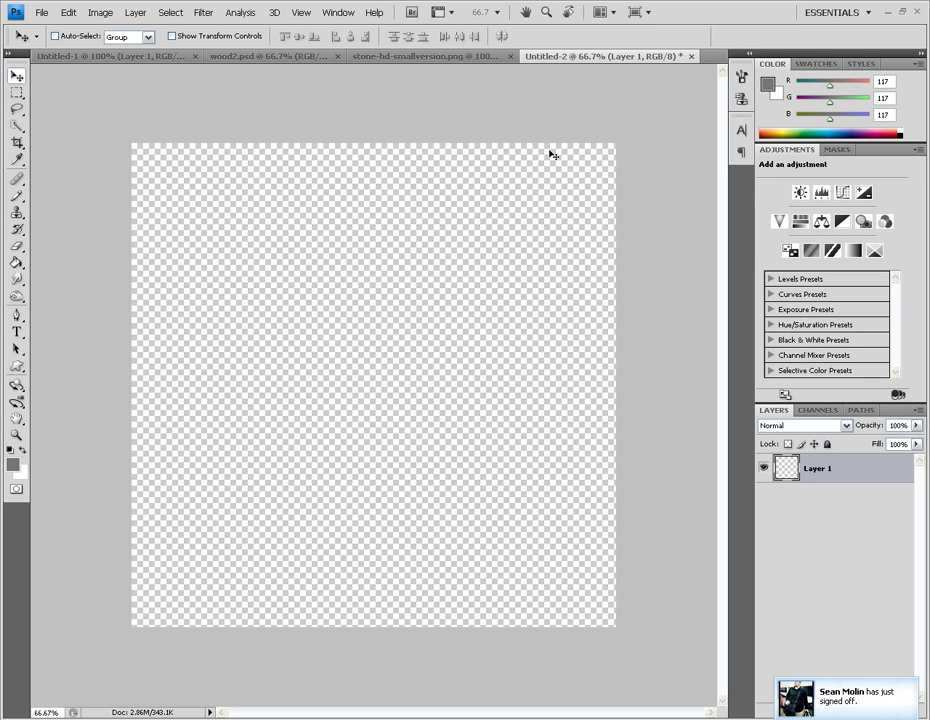
click(386, 57)
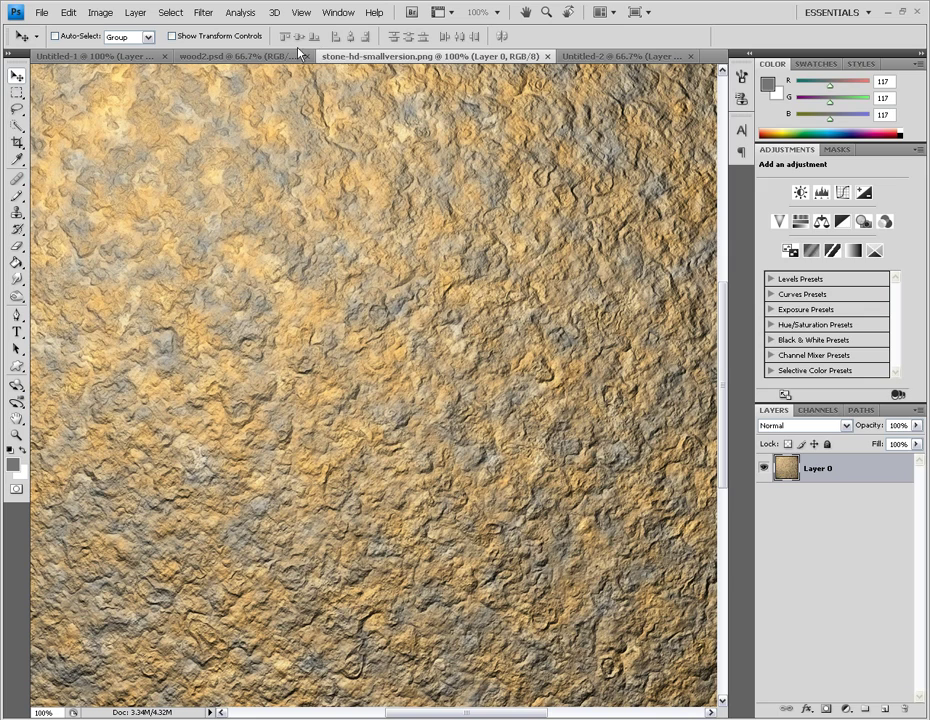
click(233, 56)
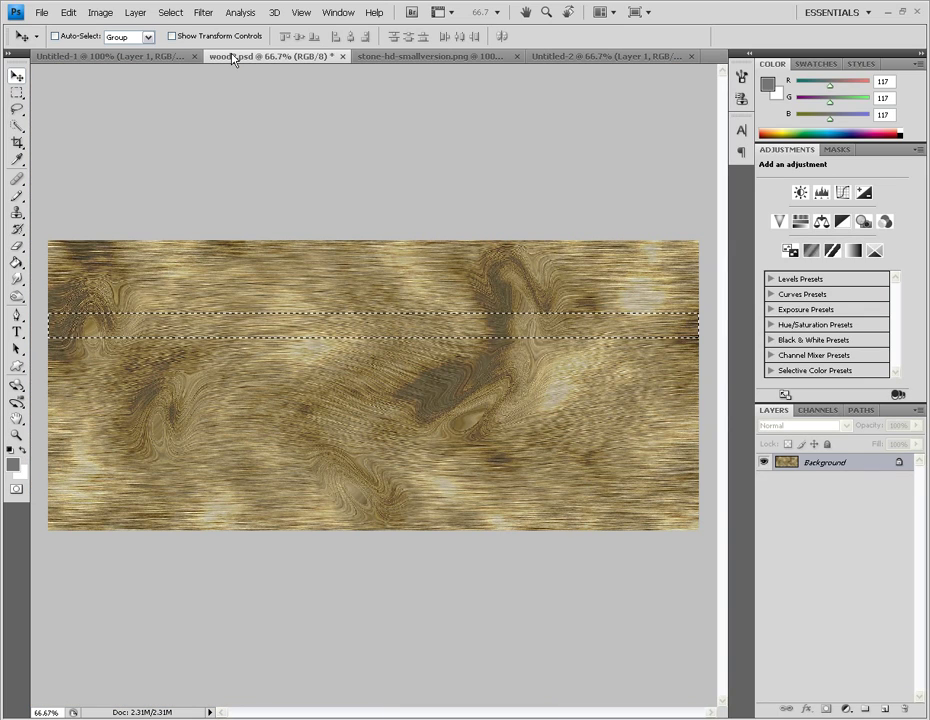
key(ctrl+d)
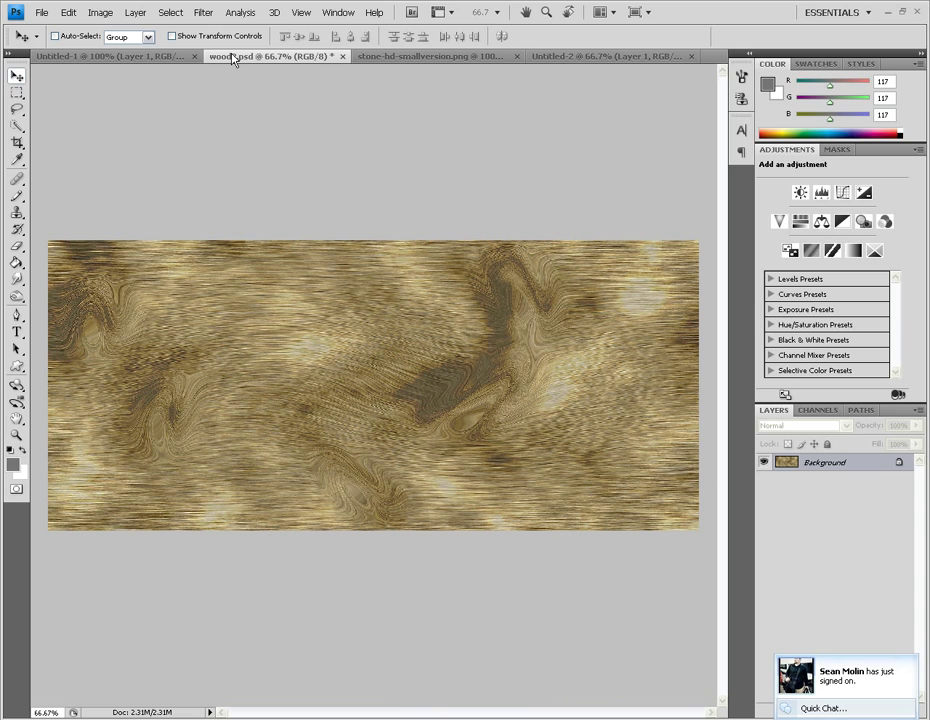
key(ctrl+1)
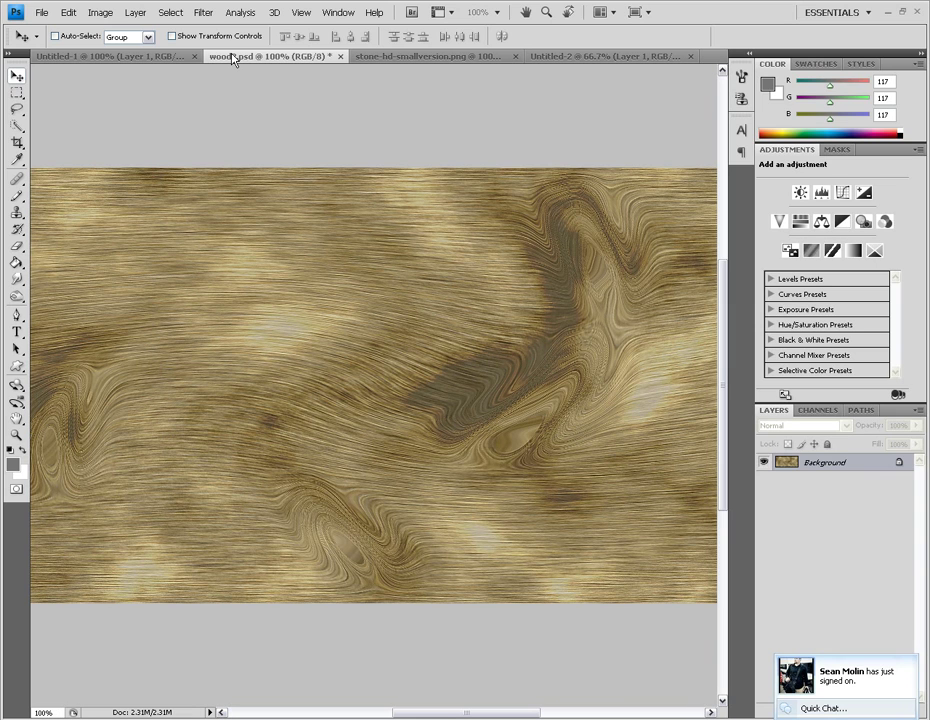
click(141, 58)
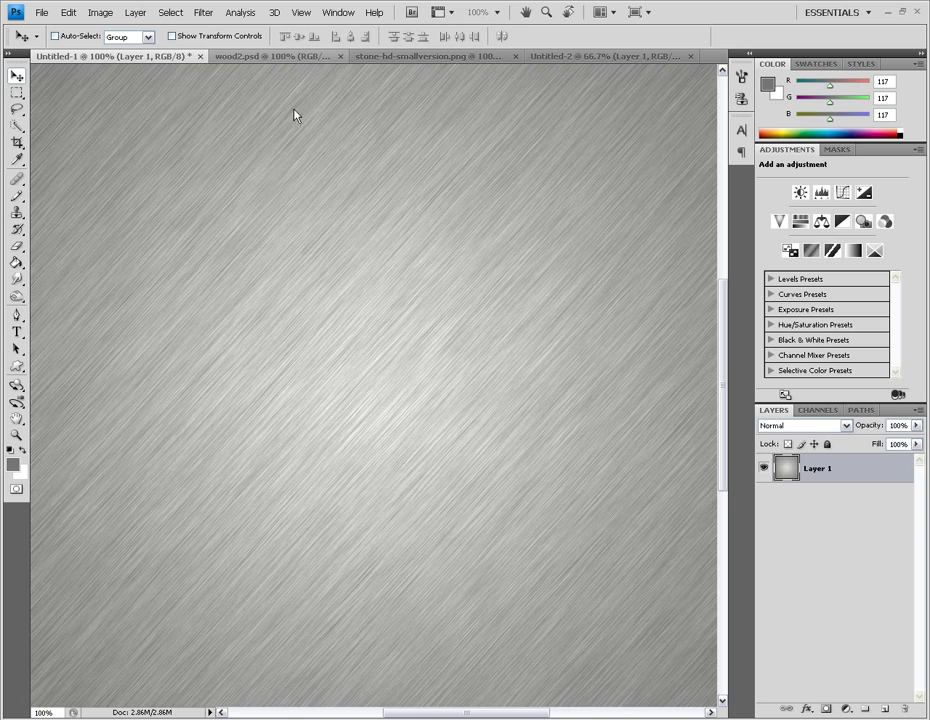
key(ctrl+Tab)
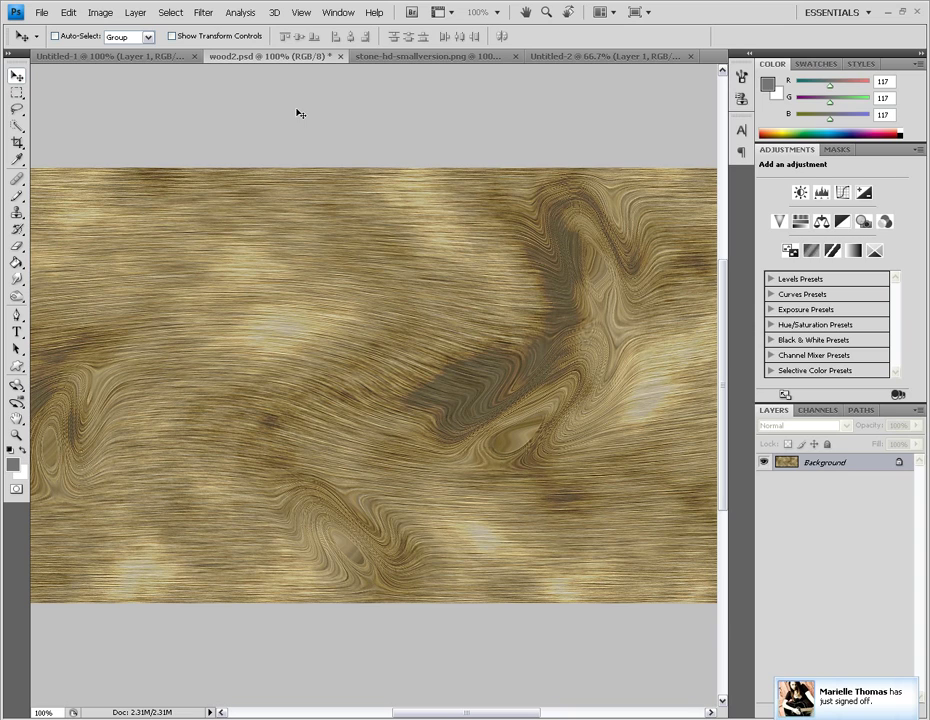
key(ctrl+minus)
key(ctrl+minus)
key(ctrl+minus)
key(ctrl+minus)
key(ctrl+plus)
key(ctrl+plus)
key(ctrl+plus)
key(ctrl+plus)
key(ctrl+minus)
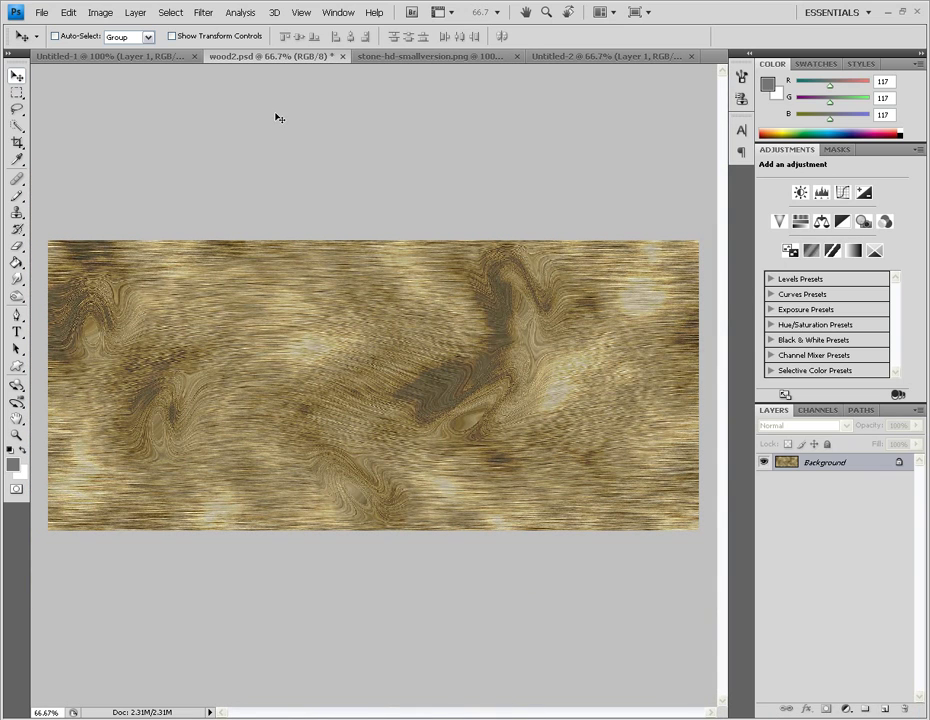
click(300, 13)
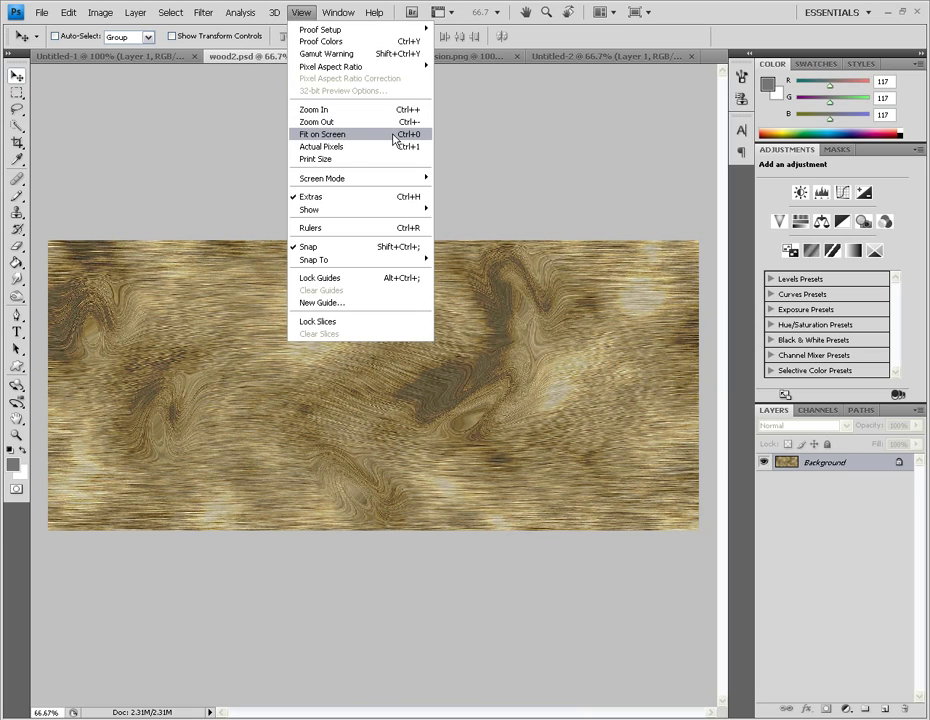
click(629, 39)
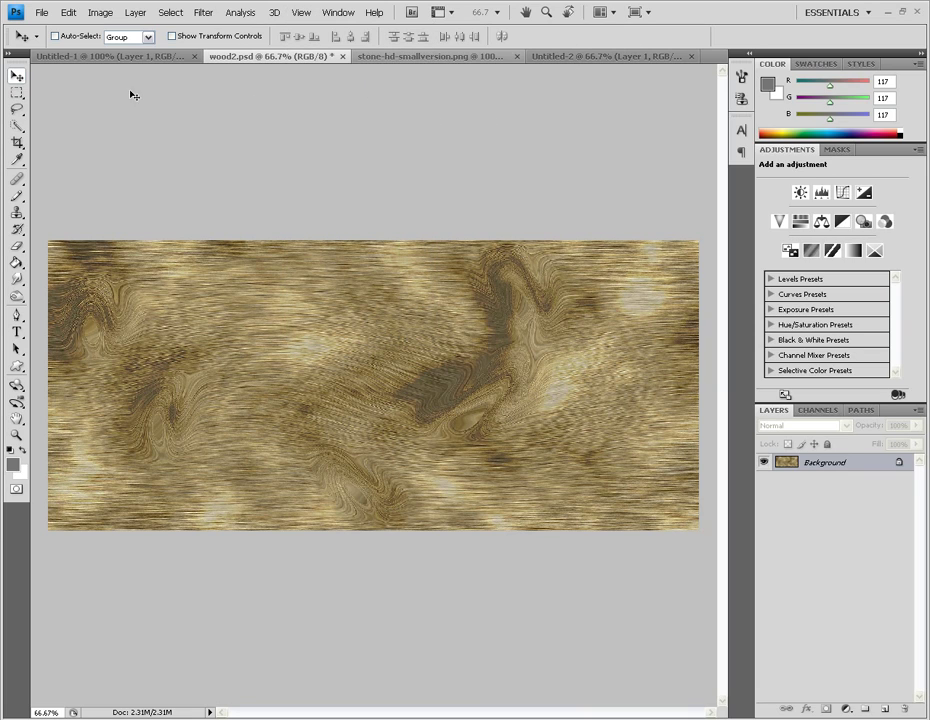
Select a thin full-width strip near the lower edge of the wood texture with the Rectangular Marquee tool and copy it
click(15, 93)
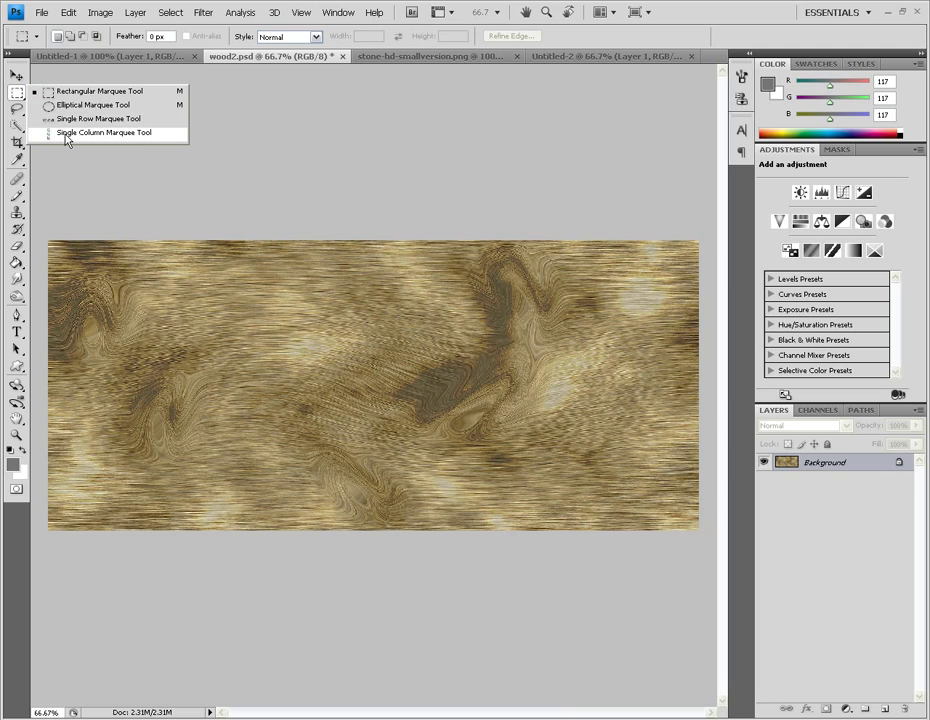
click(62, 93)
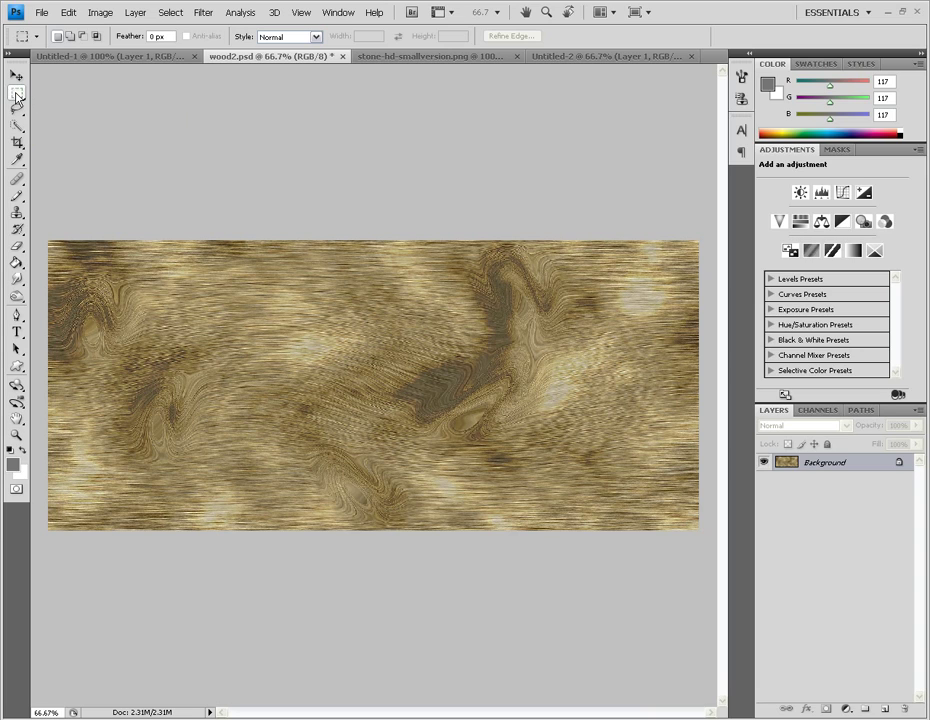
drag(18, 98, 70, 91)
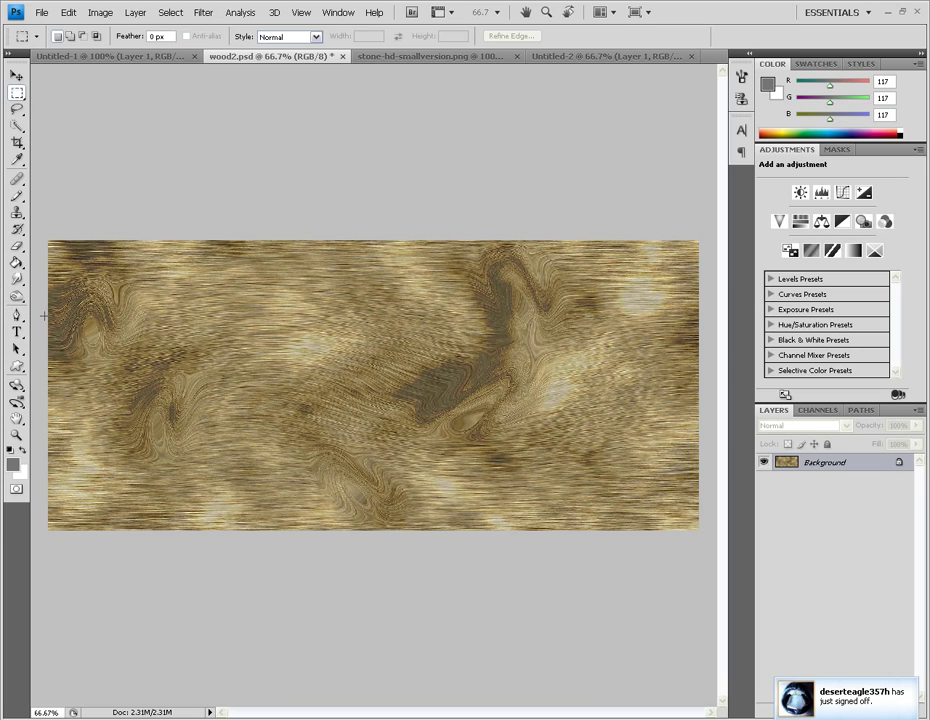
drag(42, 317, 703, 350)
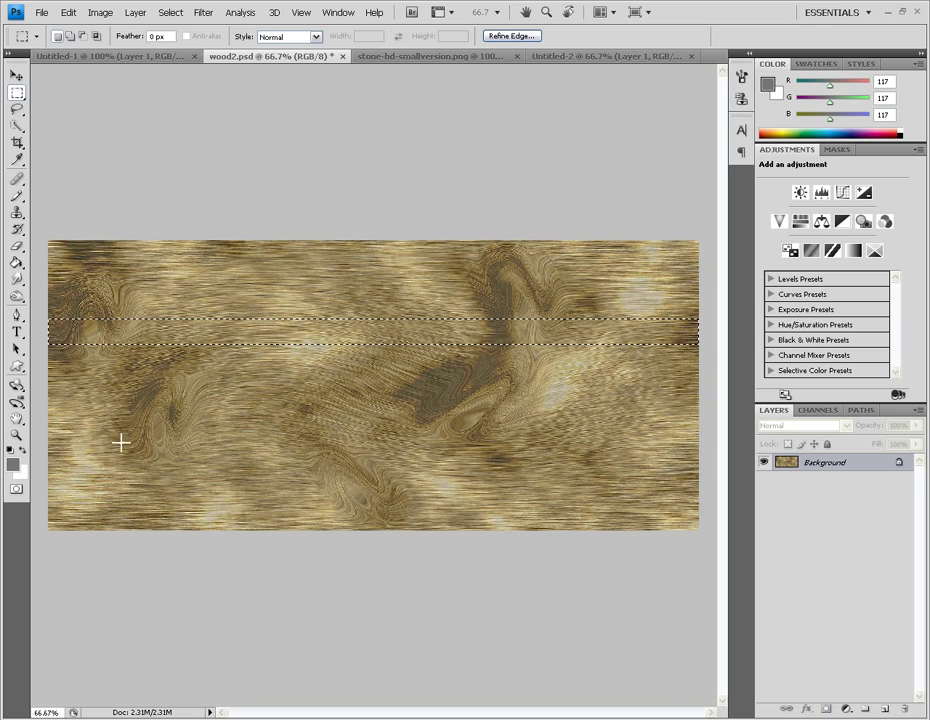
drag(45, 468, 712, 492)
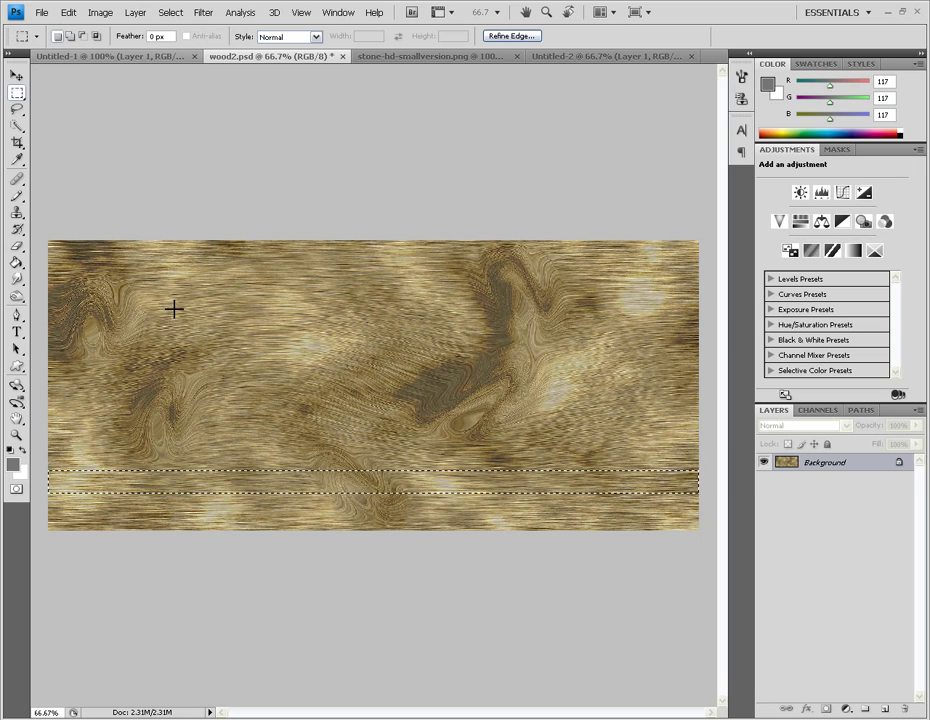
click(76, 18)
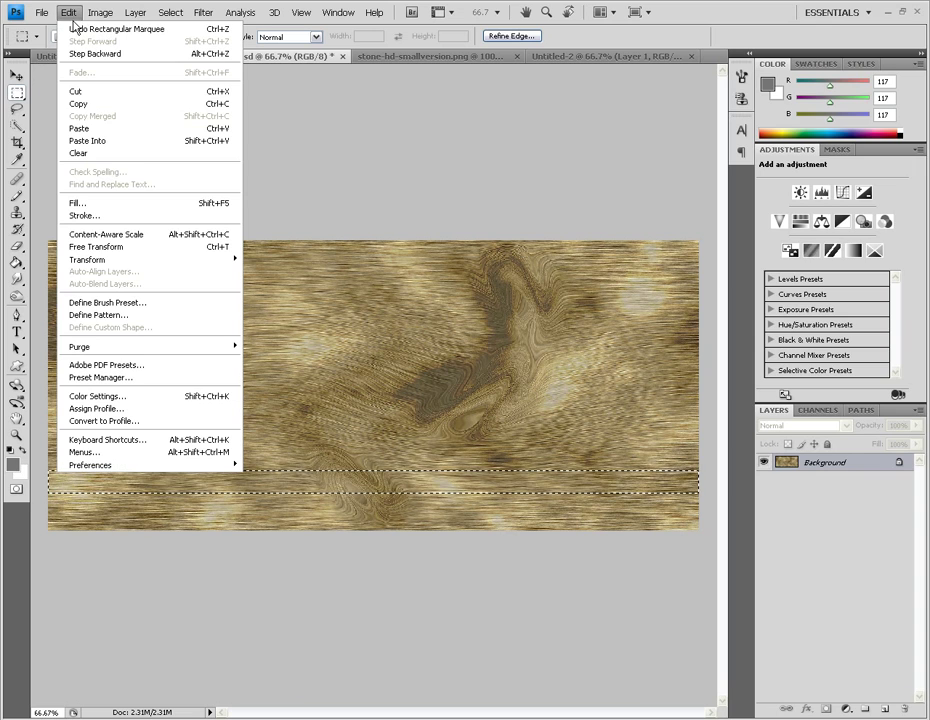
click(133, 104)
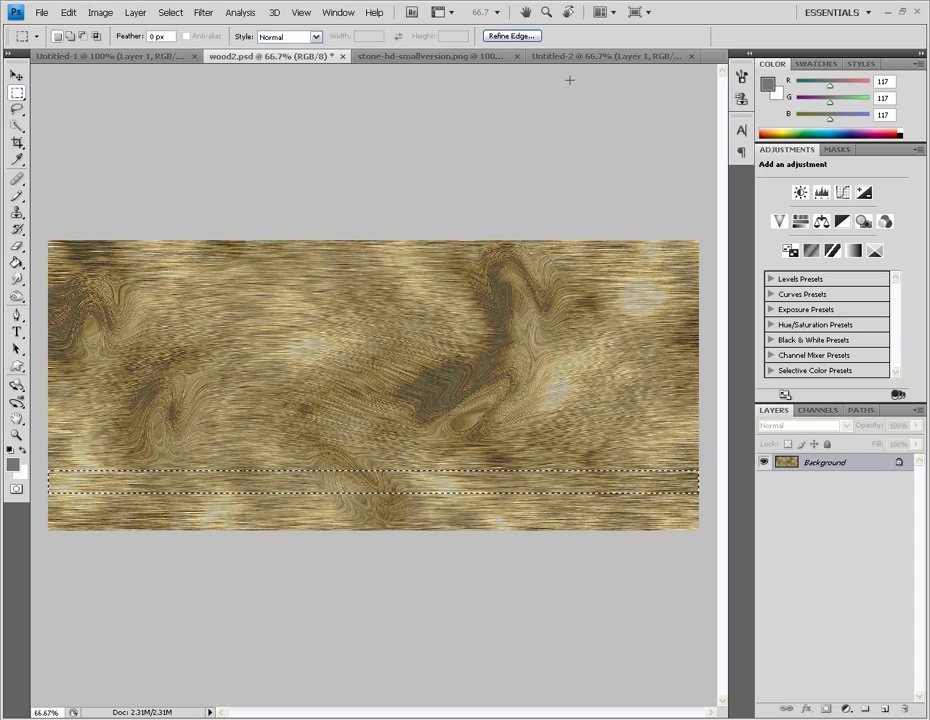
Paste the copied wood strip into the empty Untitled-2 document and check it by toggling its layer's visibility
click(568, 57)
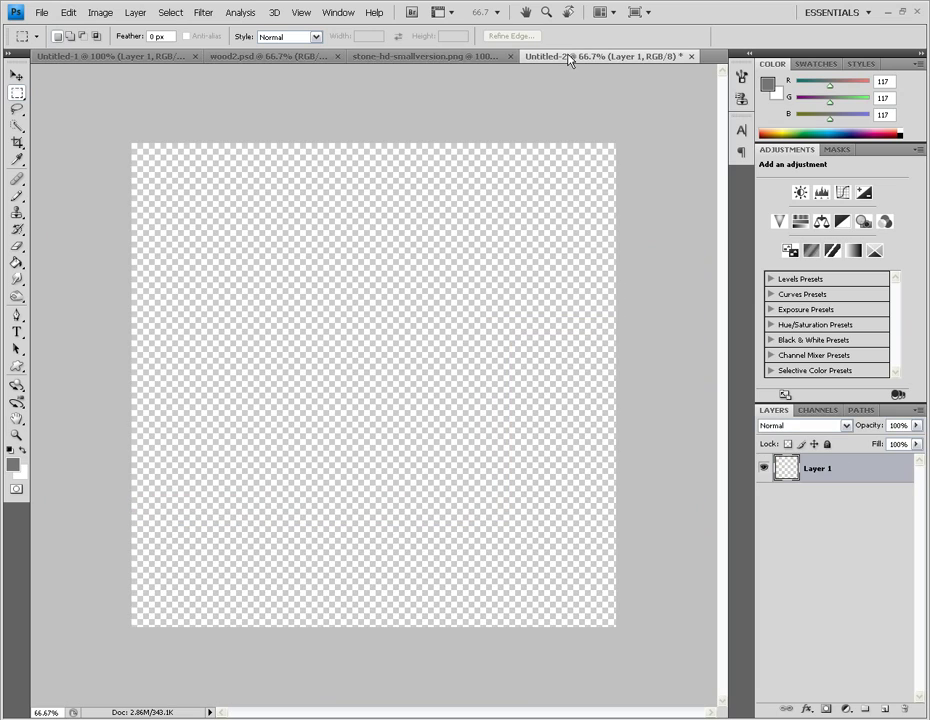
click(66, 12)
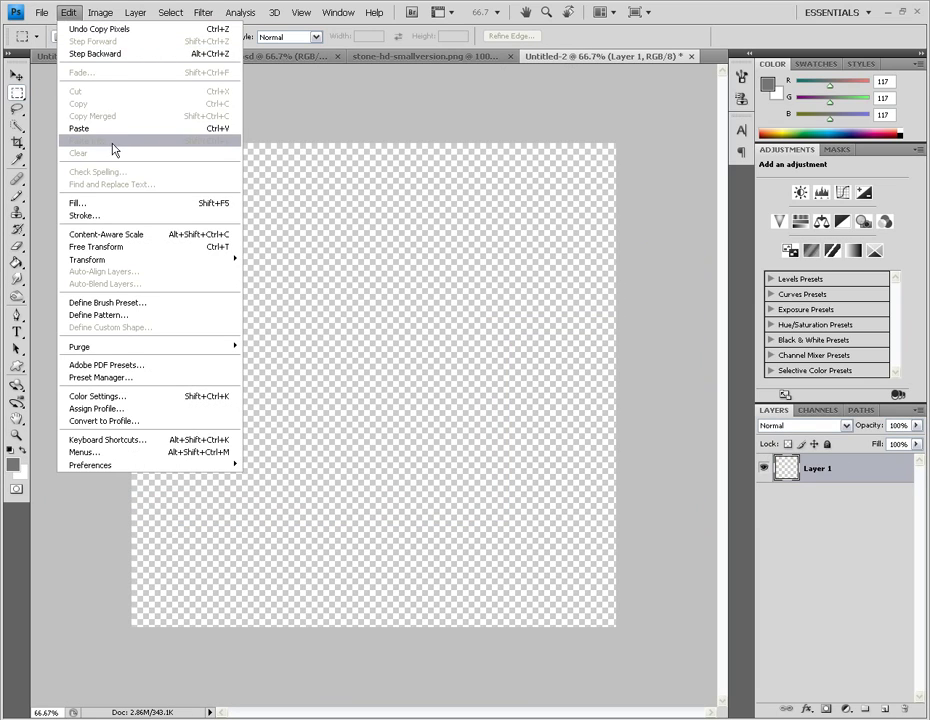
click(120, 133)
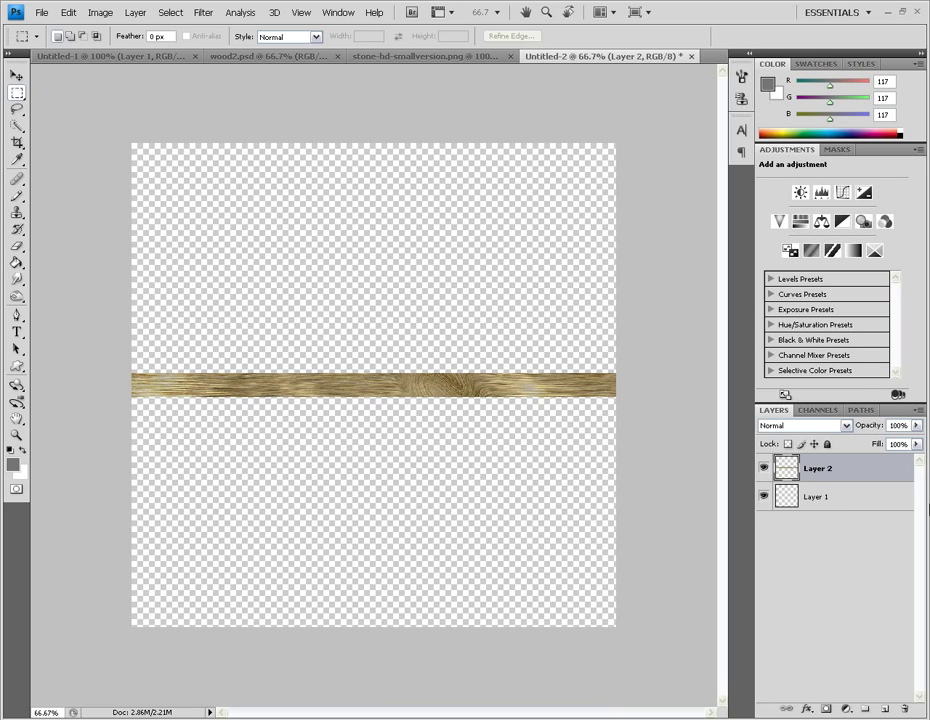
click(763, 468)
click(763, 470)
Duplicate the wood strip layer and move the copy a short distance above the original strip
right_click(815, 474)
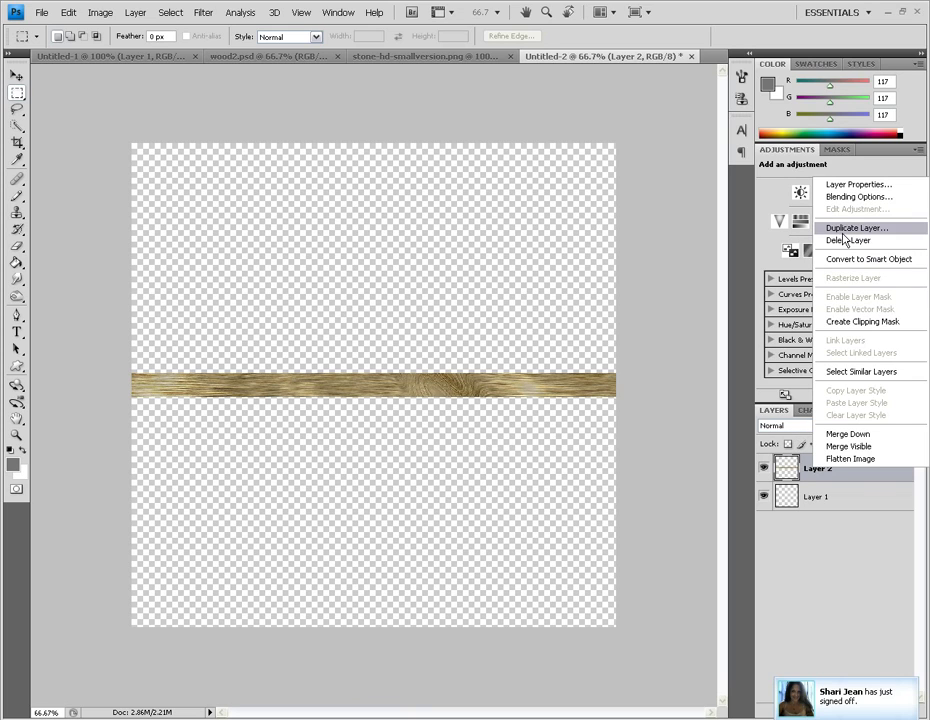
click(66, 11)
click(136, 13)
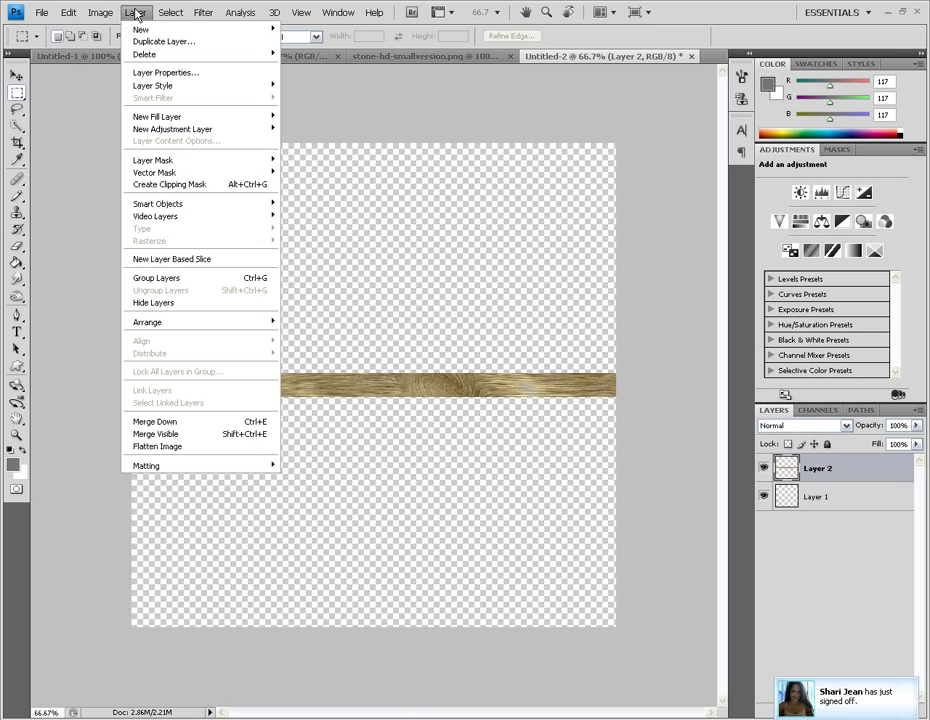
click(706, 28)
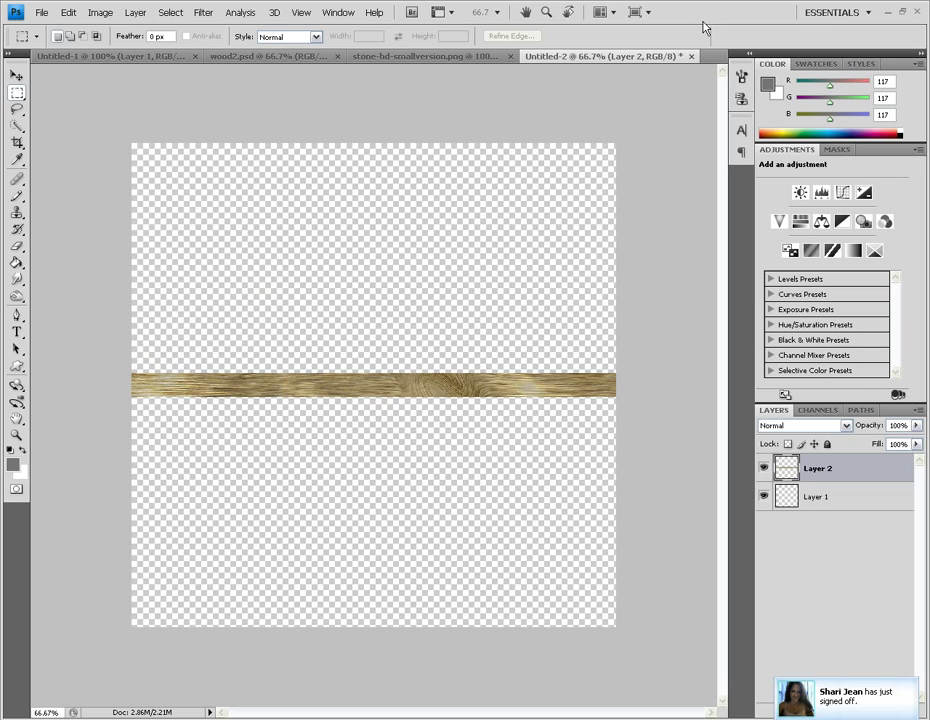
key(ctrl+j)
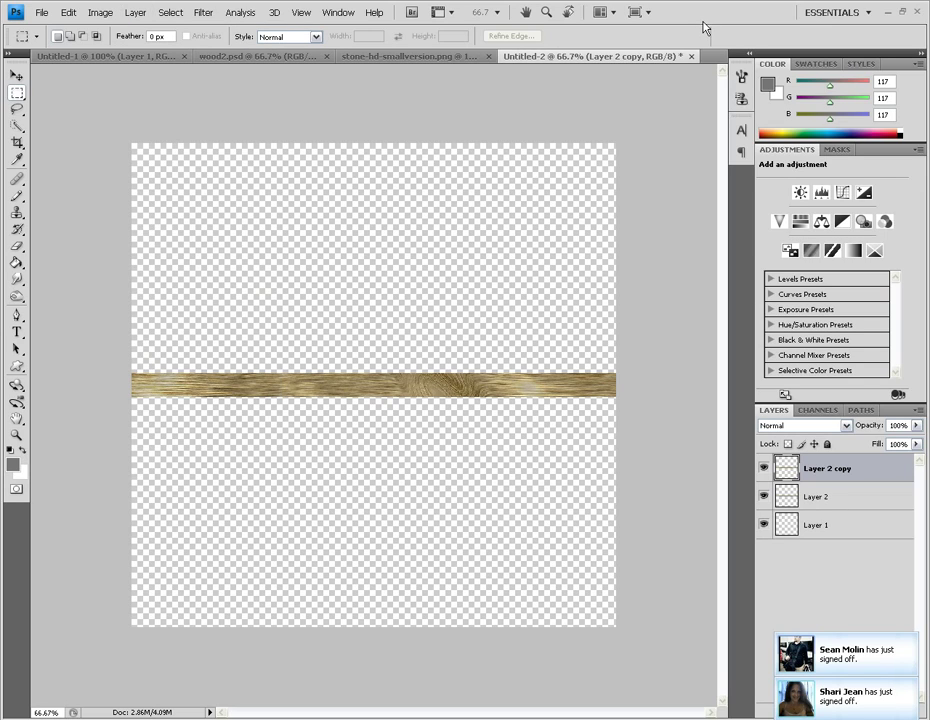
click(16, 76)
drag(362, 386, 360, 313)
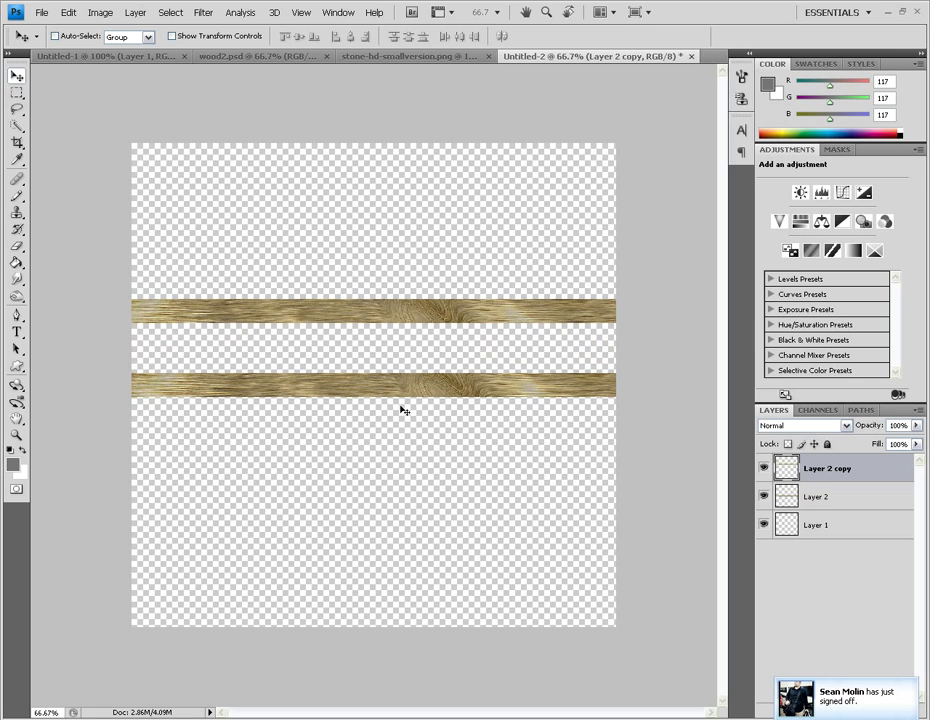
Rename the original wood strip's layer, Layer 2, as "wood - after"
key(ctrl+plus)
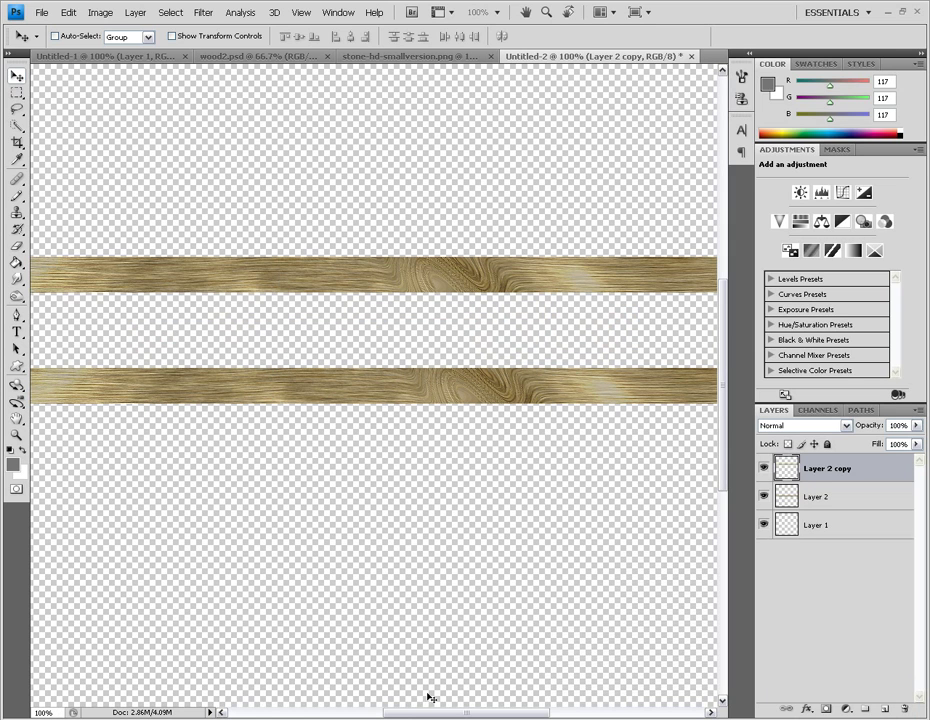
drag(430, 714, 400, 716)
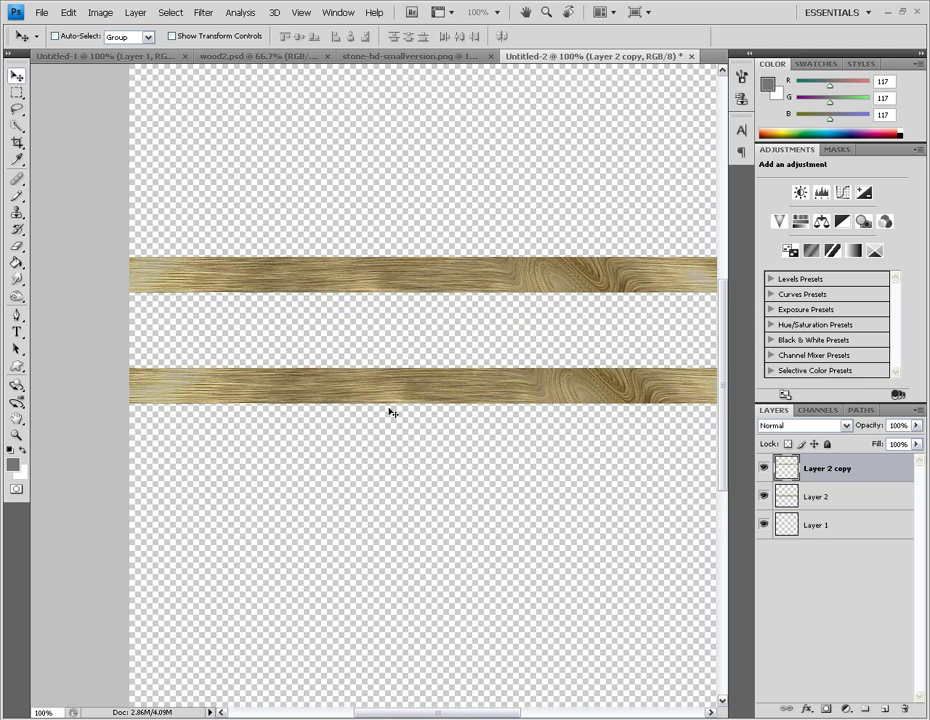
click(782, 500)
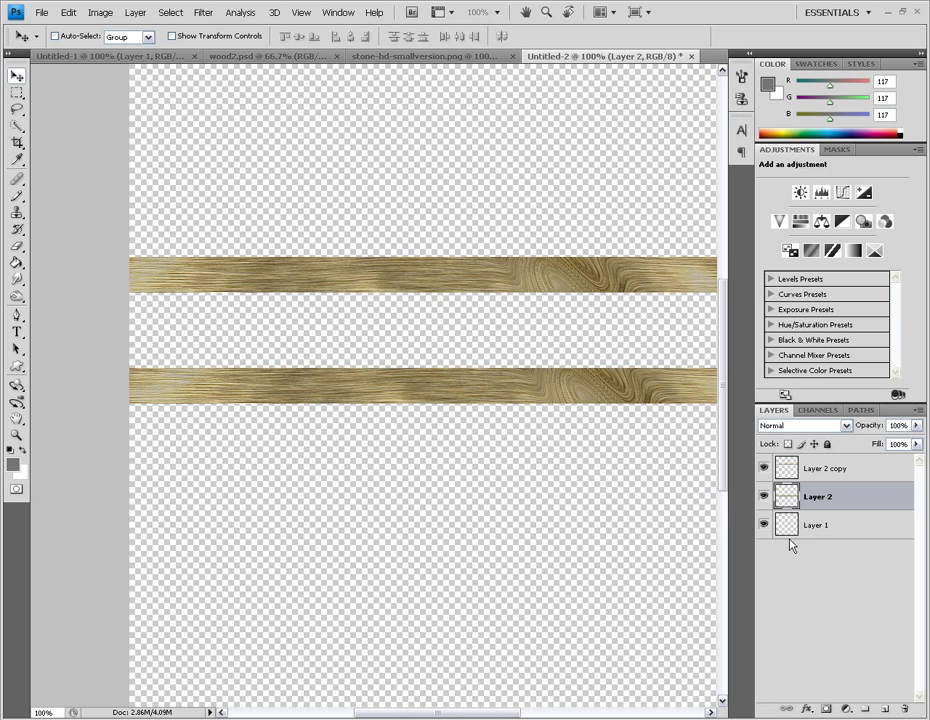
right_click(838, 500)
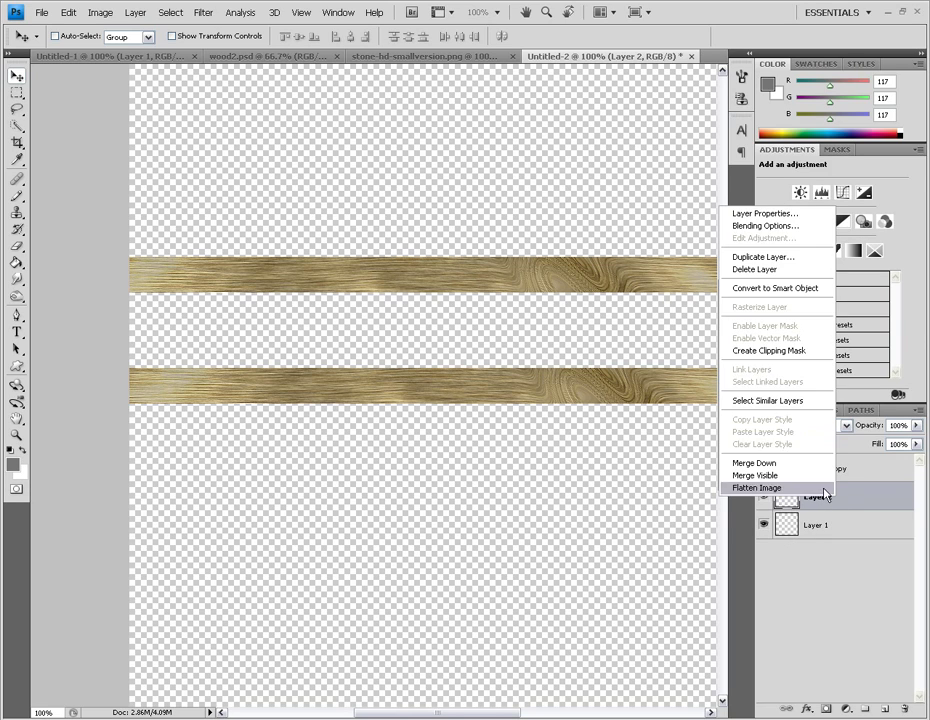
click(755, 152)
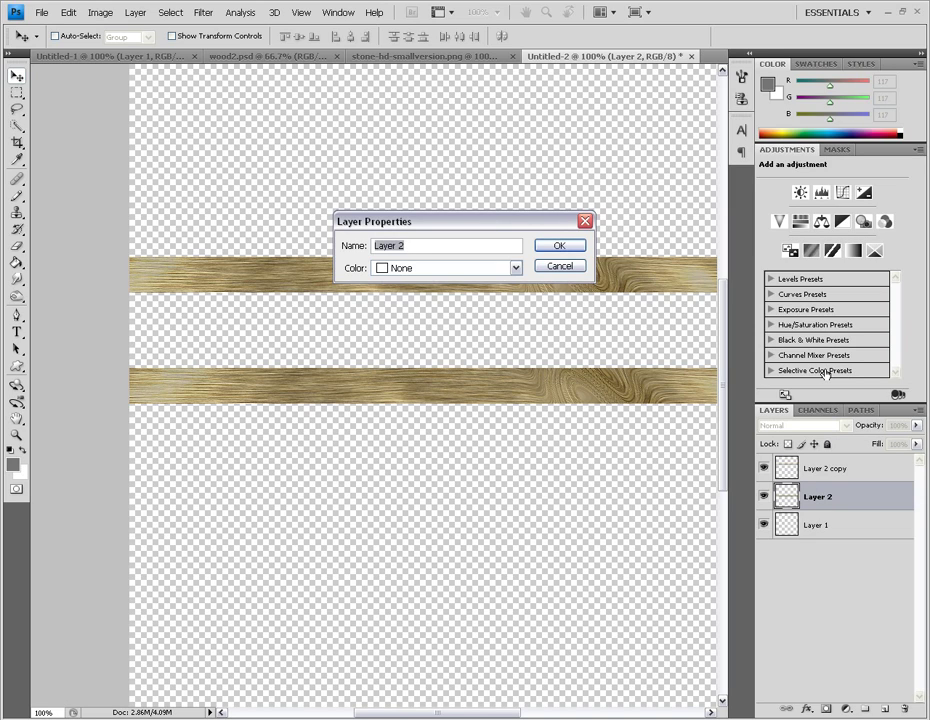
text(wood)
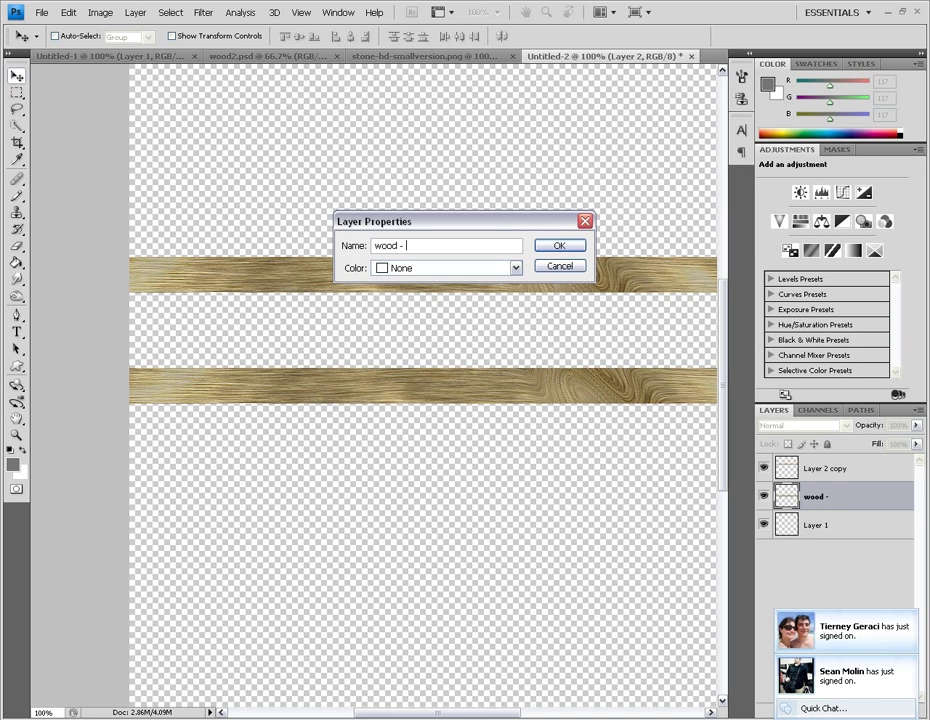
text( - altered)
key(BackSpace)
key(BackSpace)
key(BackSpace)
key(BackSpace)
key(BackSpace)
key(BackSpace)
text(fter)
key(Return)
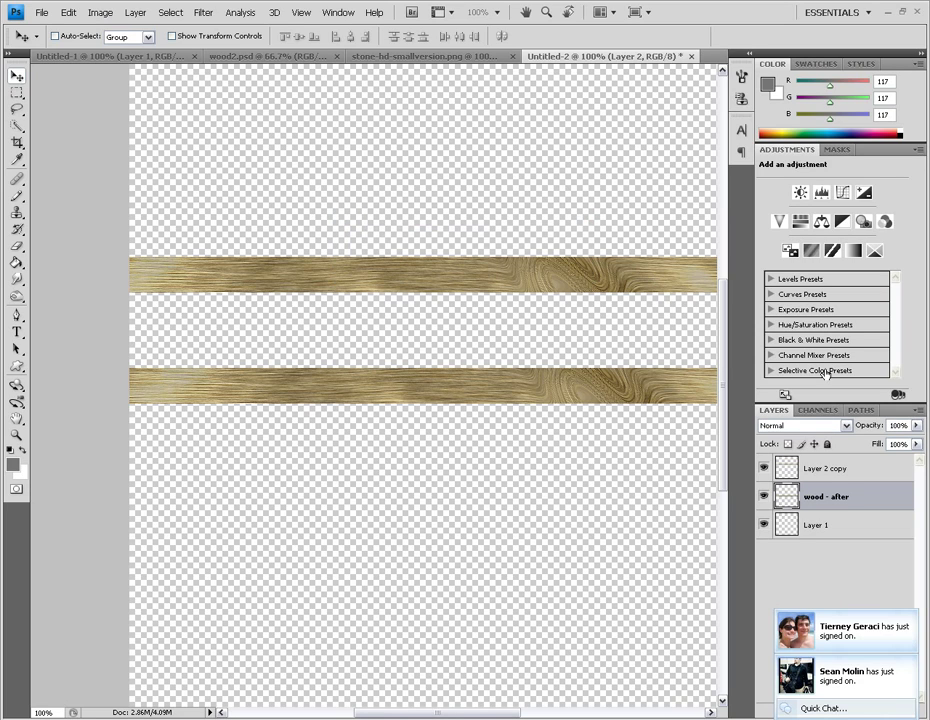
Rename the duplicated strip's layer as "wood - before"
right_click(818, 469)
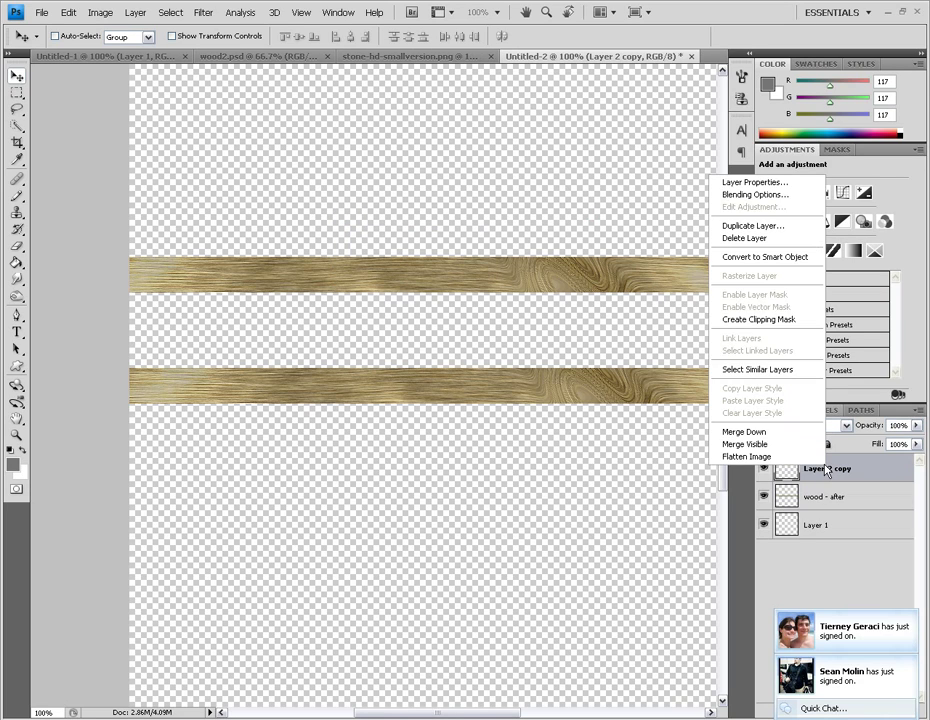
click(752, 182)
text(wood - )
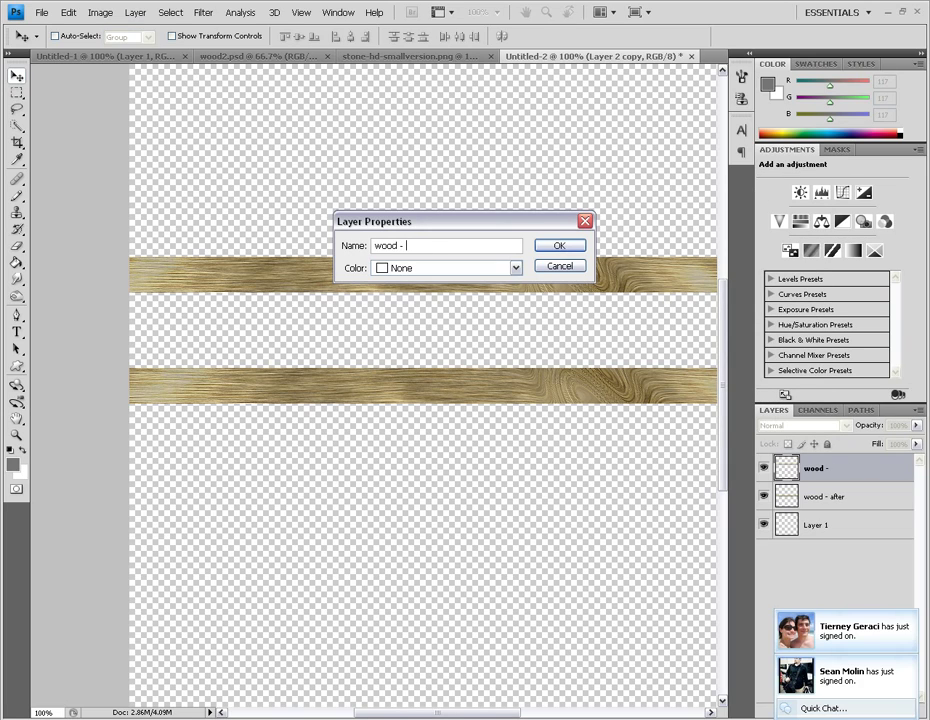
text(before)
key(Return)
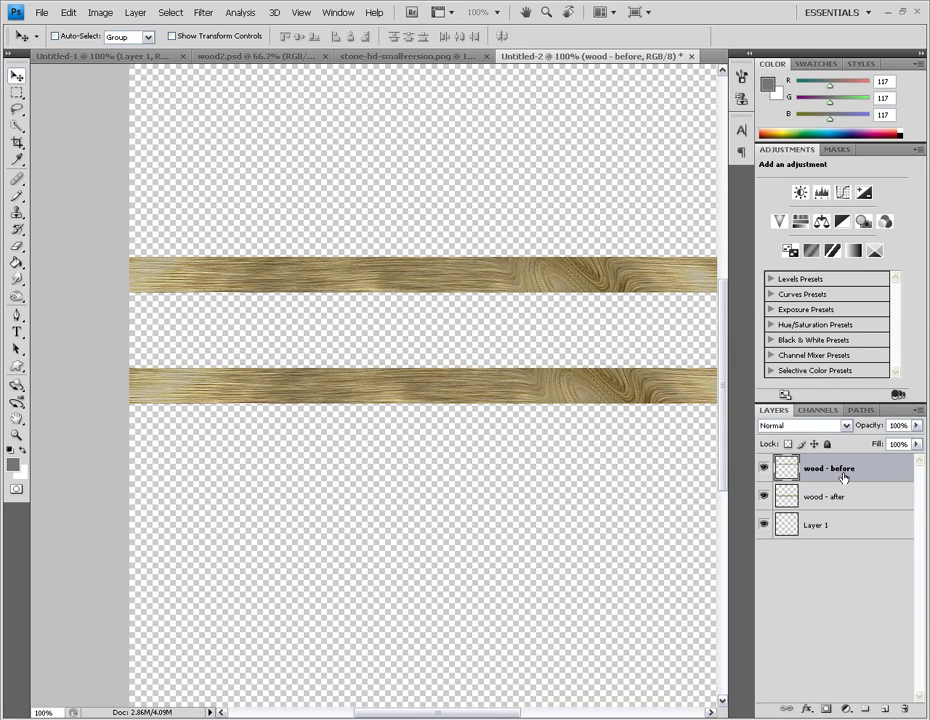
Select the "wood - after" layer and set up the Burn tool with the Midtones range and 21% exposure
click(801, 497)
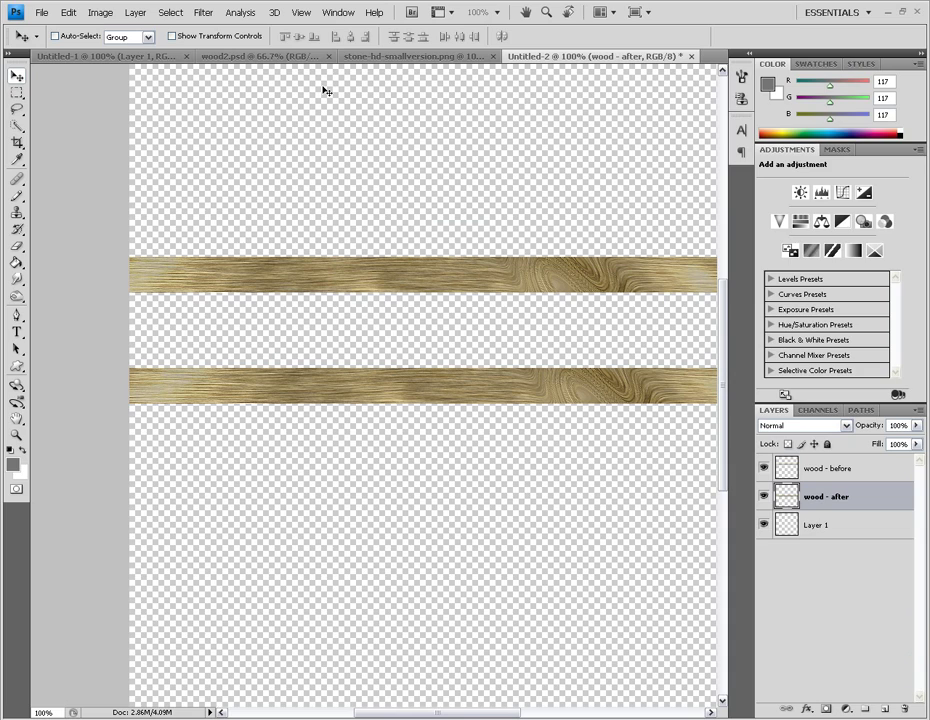
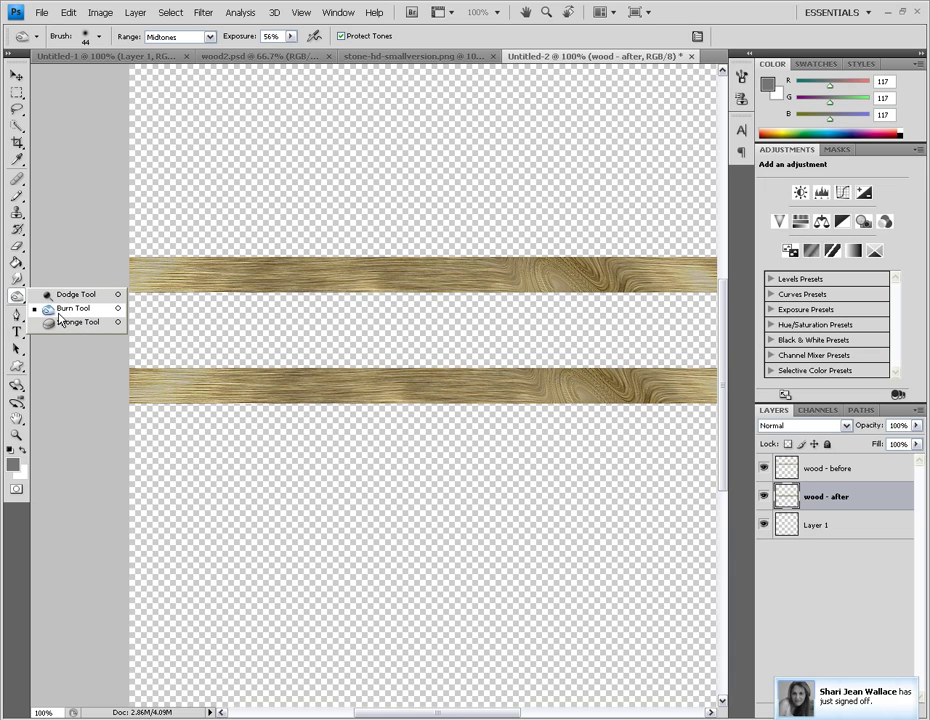
click(58, 314)
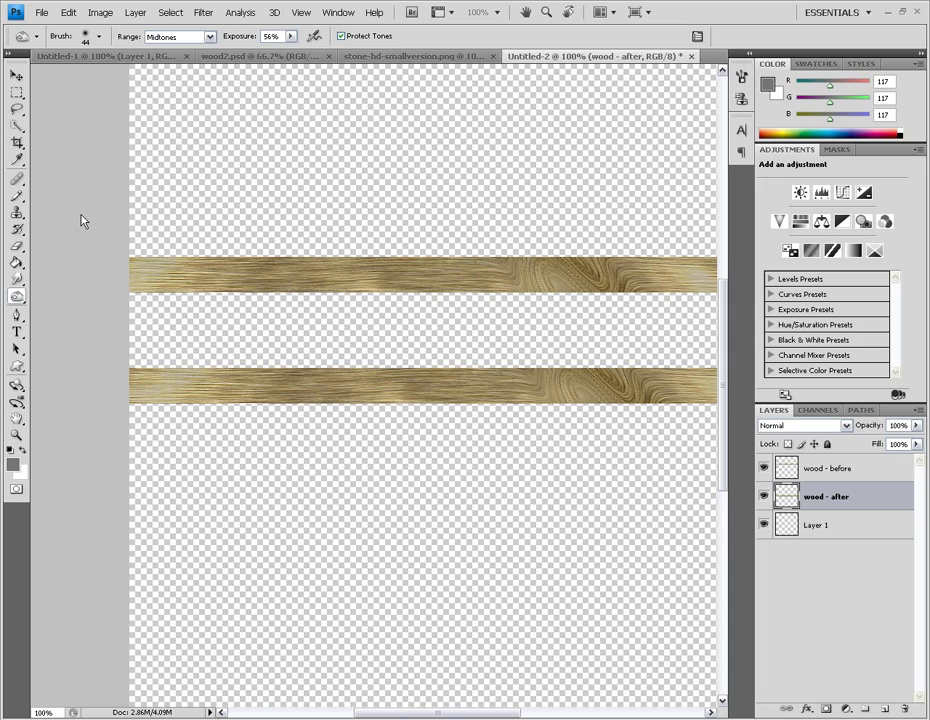
click(17, 296)
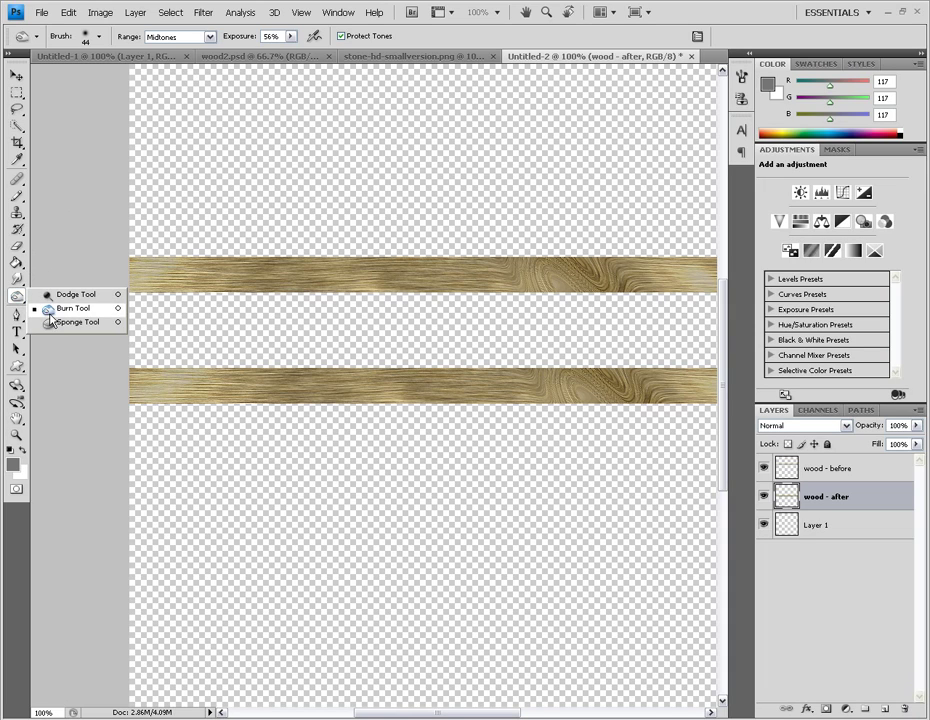
click(49, 314)
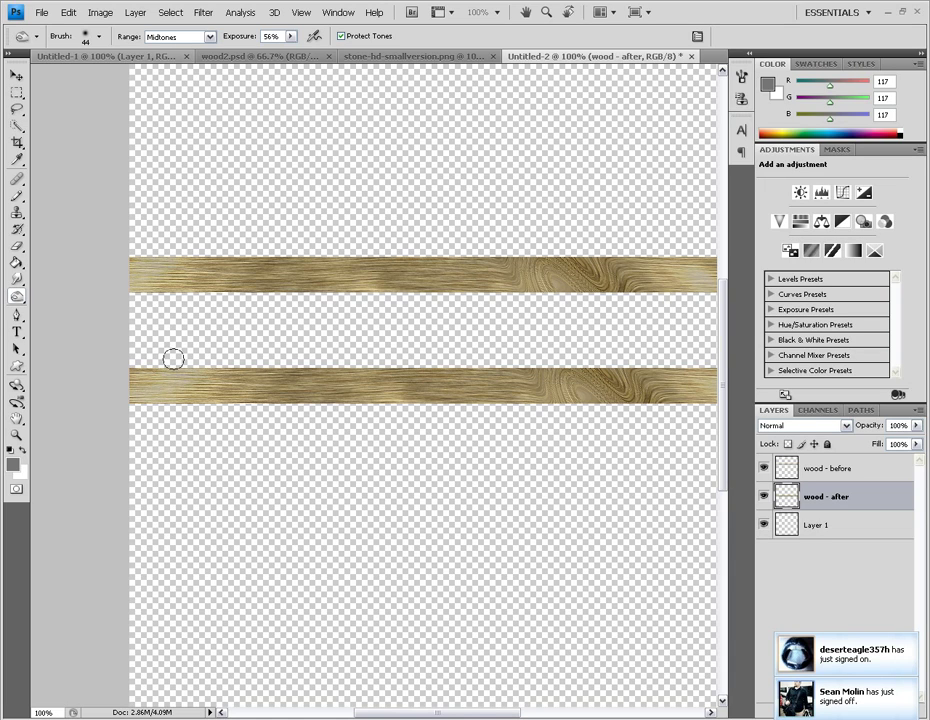
click(100, 37)
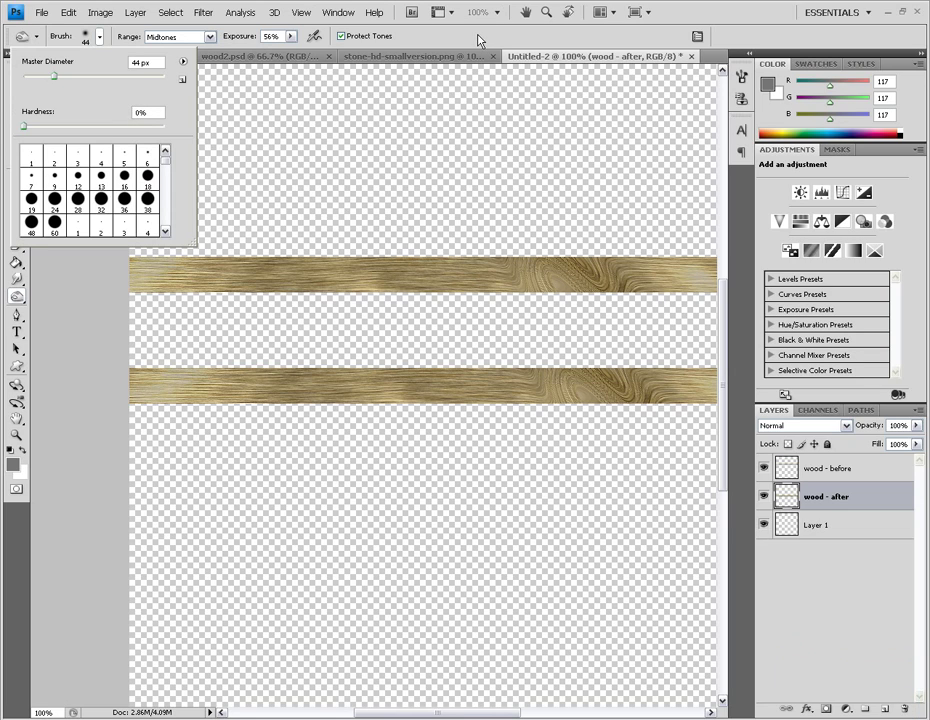
key(Escape)
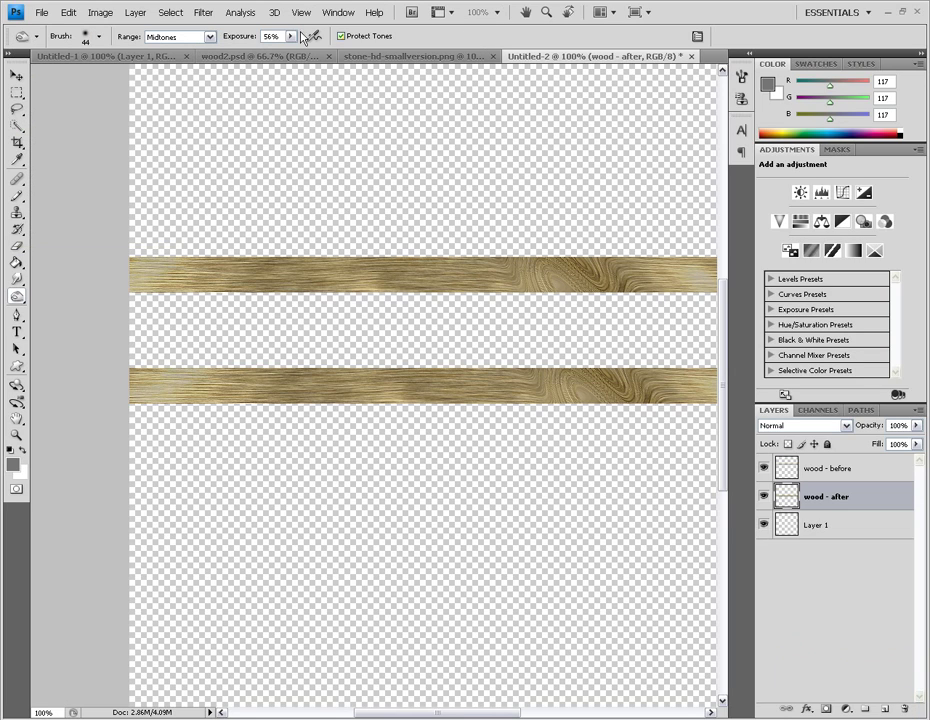
click(211, 39)
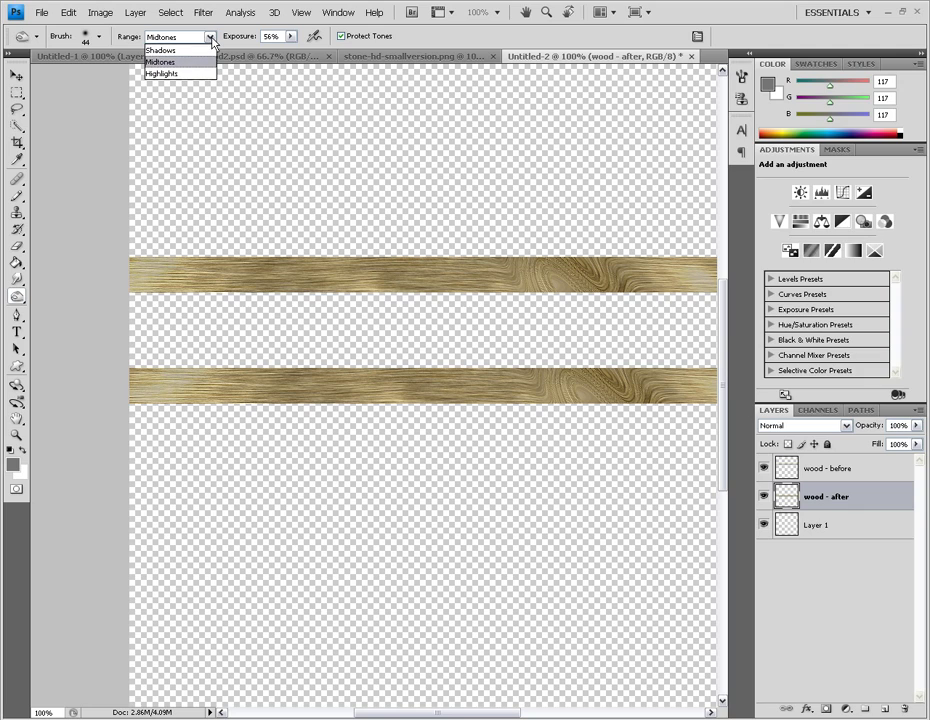
click(160, 61)
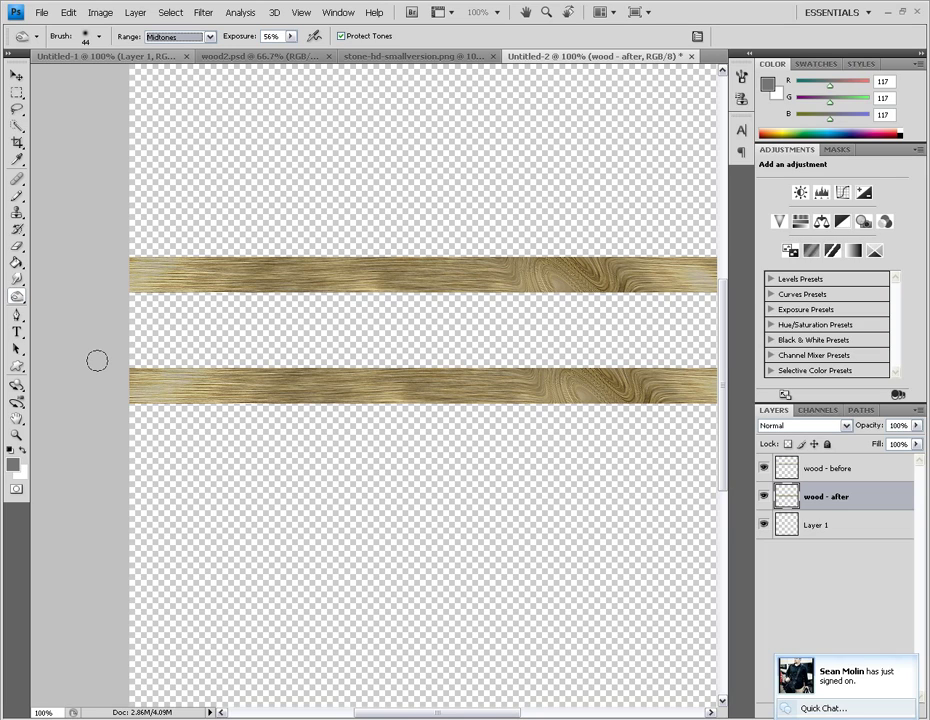
click(291, 37)
drag(291, 55, 266, 53)
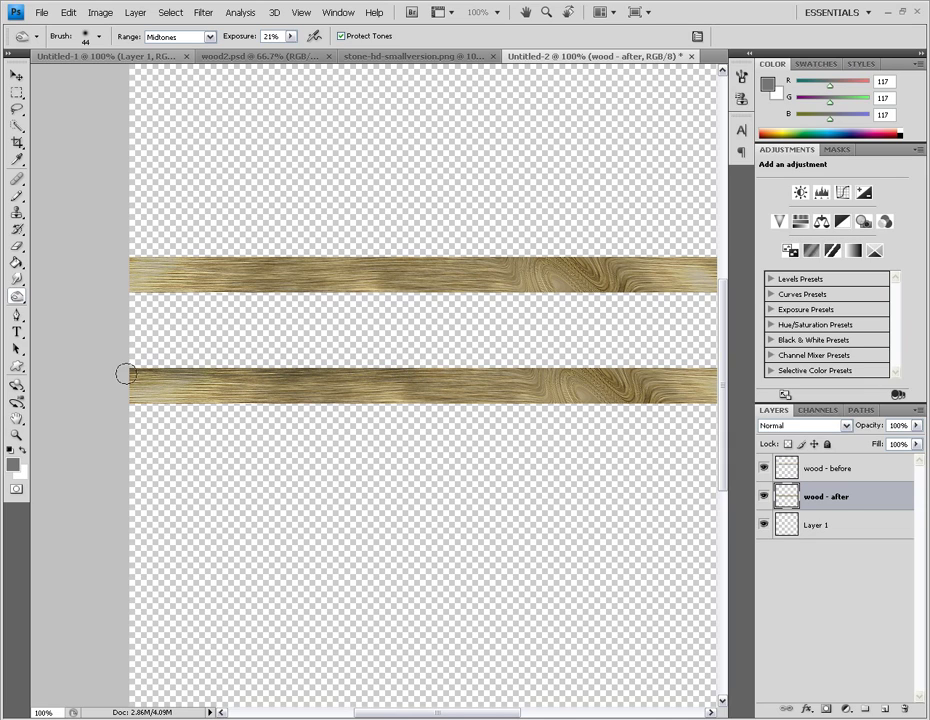
Burn the midtones along the upper and lower edges of the "wood - after" strip over its full length
mouse_move(142, 362)
mouse_down()
mouse_move(255, 364)
mouse_move(144, 359)
mouse_move(123, 348)
mouse_move(281, 380)
mouse_move(268, 370)
mouse_move(274, 362)
mouse_move(392, 359)
mouse_move(303, 373)
mouse_move(402, 374)
mouse_move(417, 361)
mouse_move(389, 358)
mouse_move(415, 354)
mouse_move(620, 370)
mouse_move(576, 379)
mouse_move(559, 362)
mouse_move(677, 361)
mouse_move(126, 367)
mouse_move(183, 359)
mouse_up()
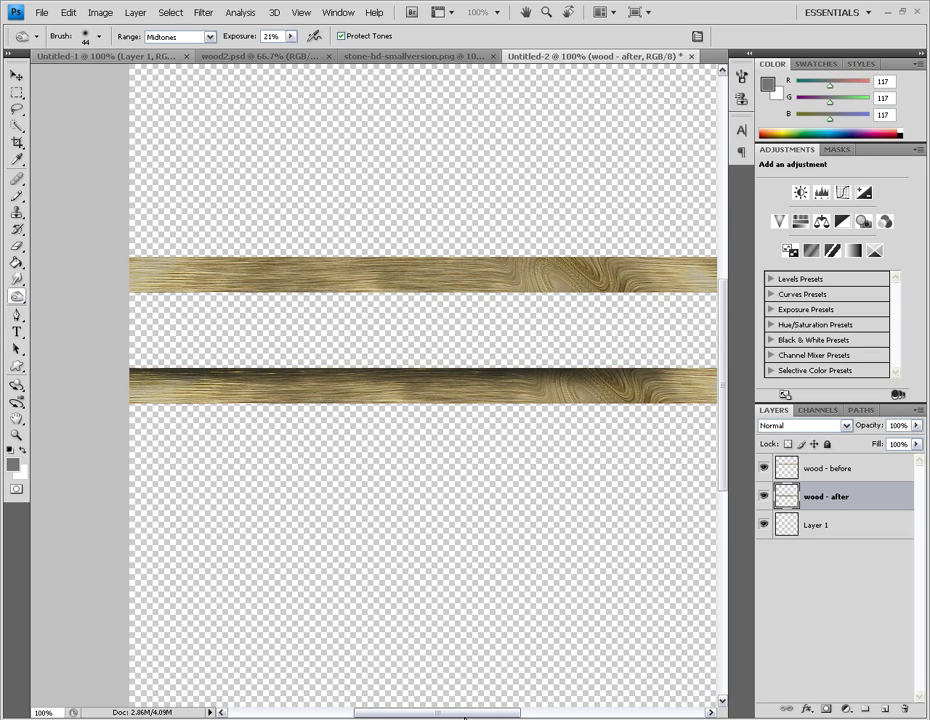
drag(466, 713, 536, 712)
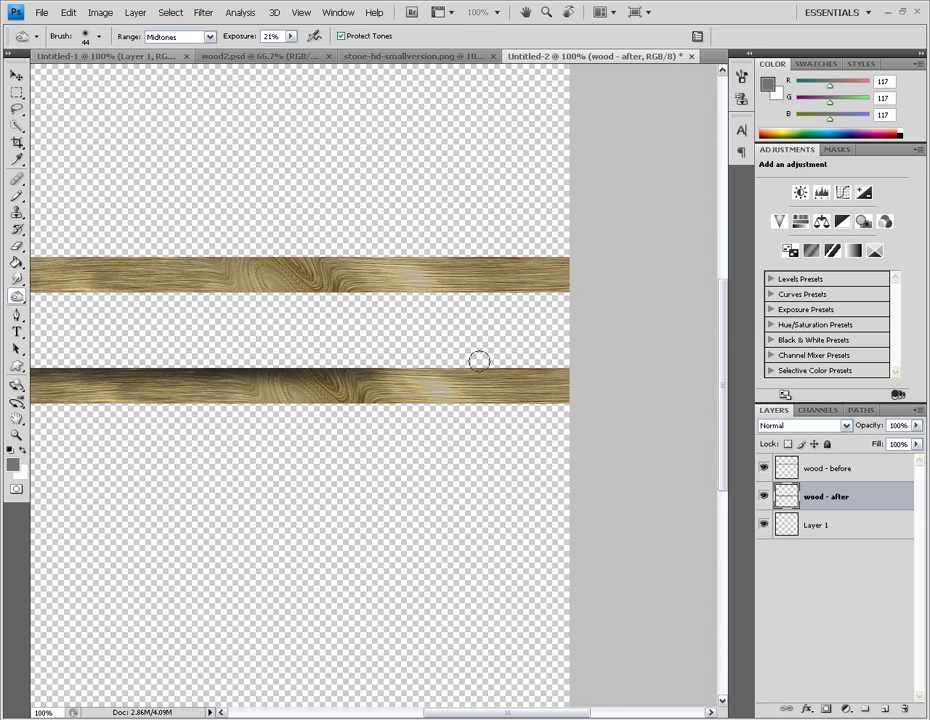
mouse_move(361, 357)
mouse_down()
mouse_move(434, 354)
mouse_move(475, 380)
mouse_move(452, 364)
mouse_move(575, 364)
mouse_move(496, 351)
mouse_move(384, 369)
mouse_move(515, 360)
mouse_move(478, 352)
mouse_up()
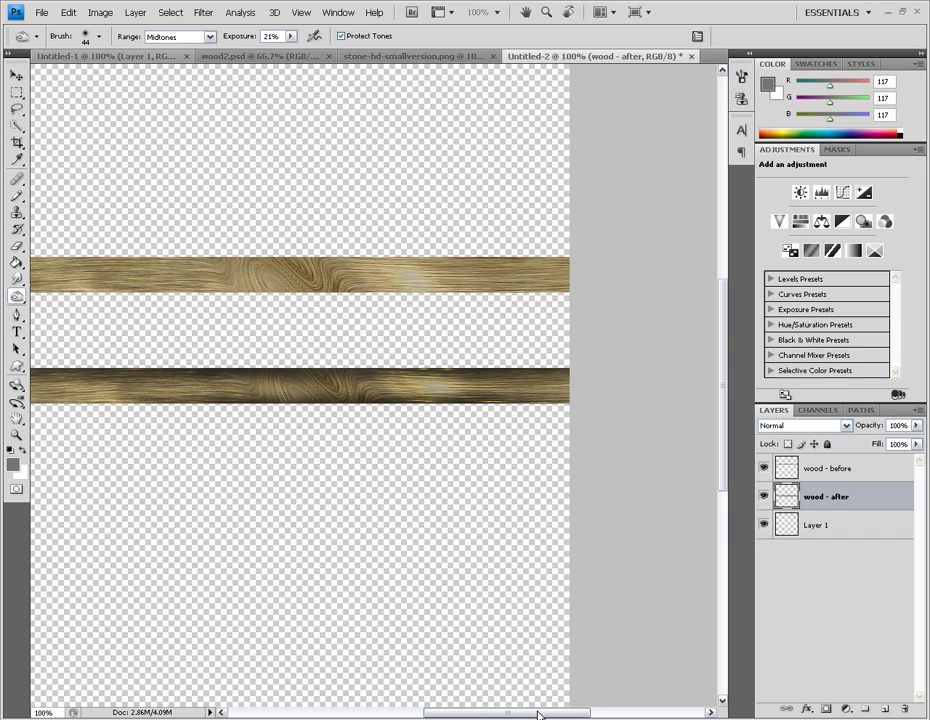
drag(538, 714, 473, 713)
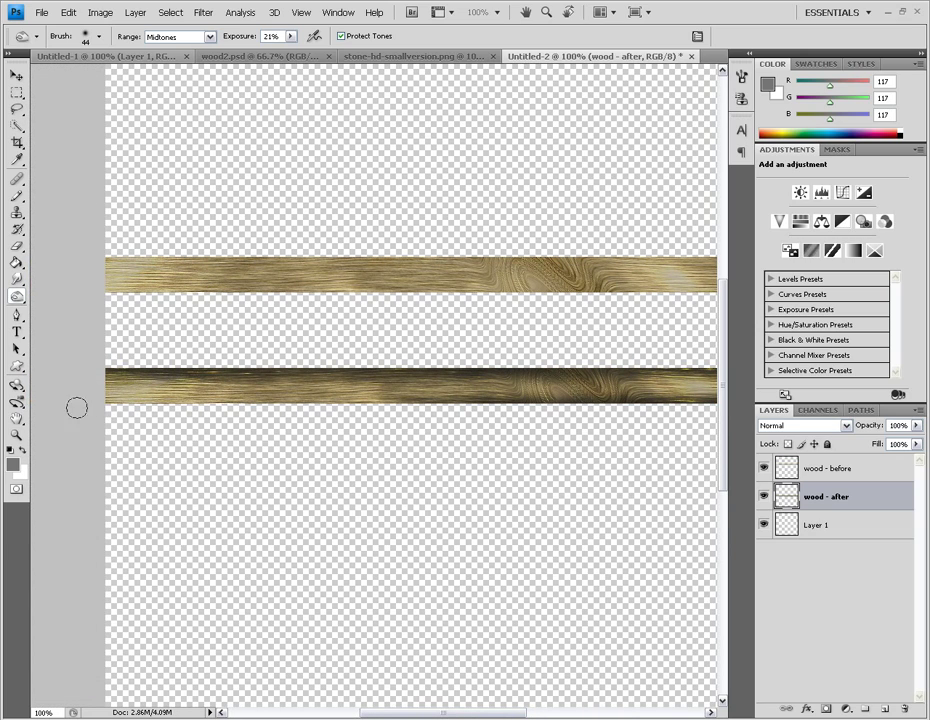
mouse_move(271, 401)
mouse_down()
mouse_move(493, 408)
mouse_move(110, 405)
mouse_move(217, 411)
mouse_move(85, 400)
mouse_move(193, 405)
mouse_move(71, 388)
mouse_move(166, 403)
mouse_move(608, 409)
mouse_up()
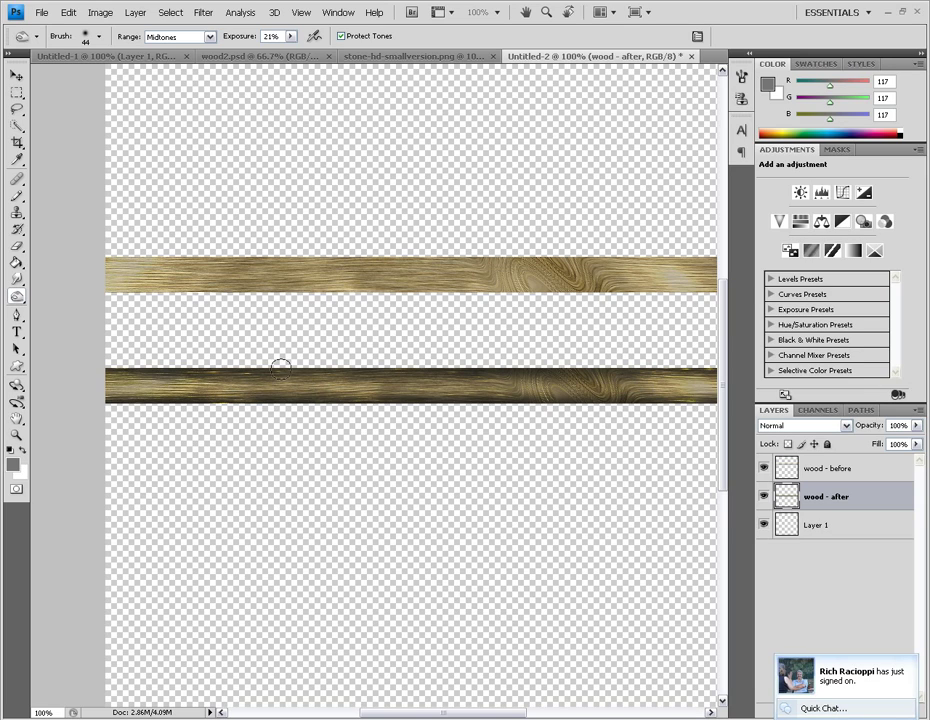
Burn the highlights along both long edges of the "wood - after" strip, using the Highlights range at 66% exposure
click(207, 37)
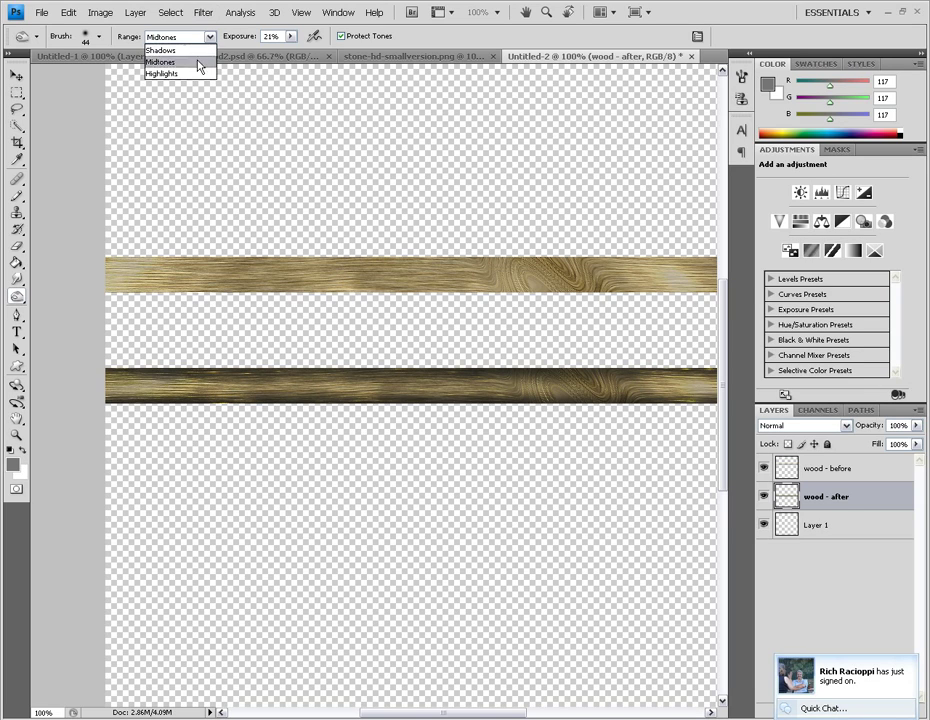
click(175, 70)
click(291, 40)
drag(290, 53, 325, 55)
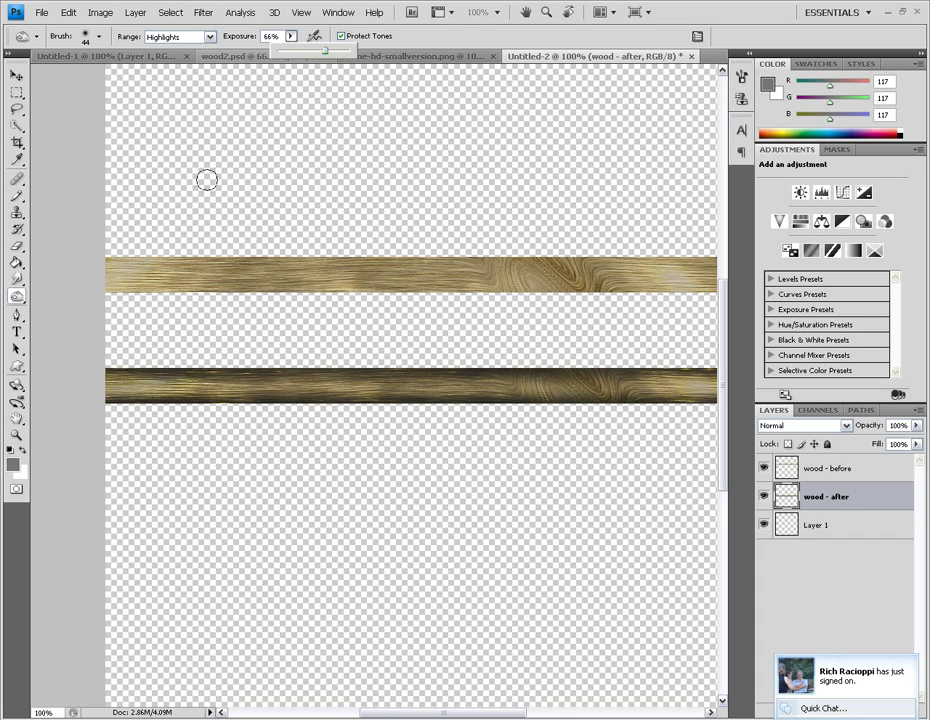
mouse_move(98, 360)
mouse_down()
mouse_move(301, 361)
mouse_move(278, 362)
mouse_up()
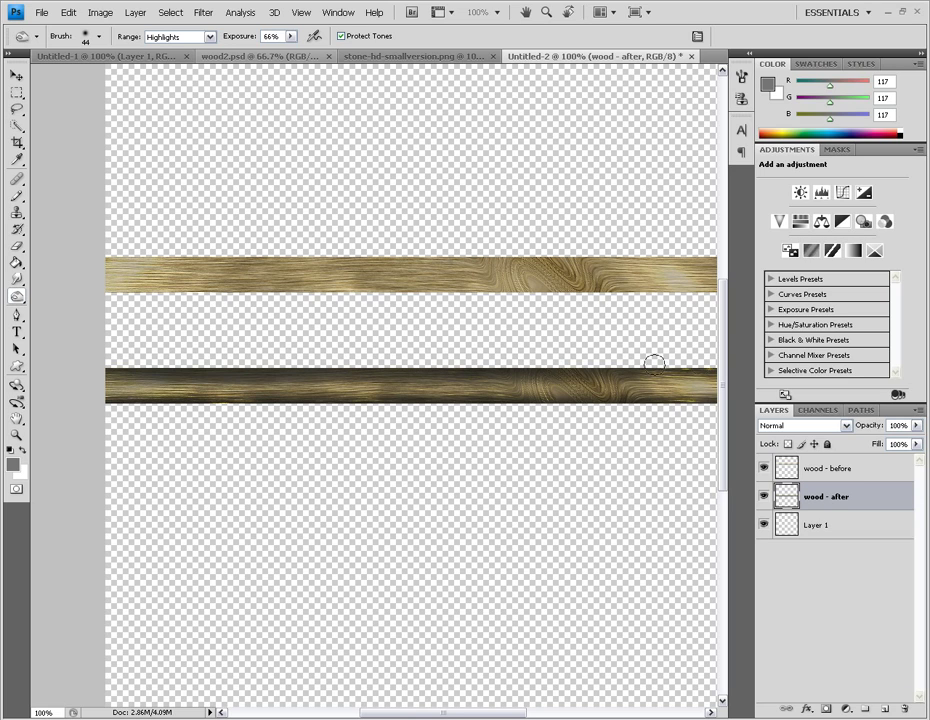
drag(472, 713, 560, 713)
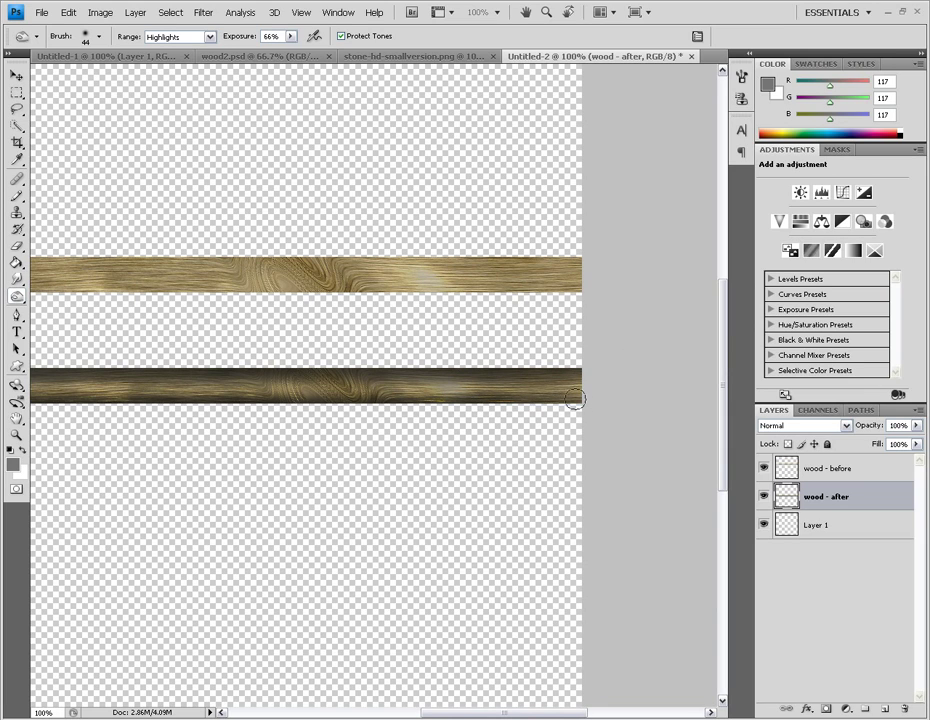
mouse_move(413, 408)
mouse_down()
mouse_move(506, 410)
mouse_move(304, 423)
mouse_move(129, 413)
mouse_move(341, 406)
mouse_move(259, 409)
mouse_move(310, 412)
mouse_up()
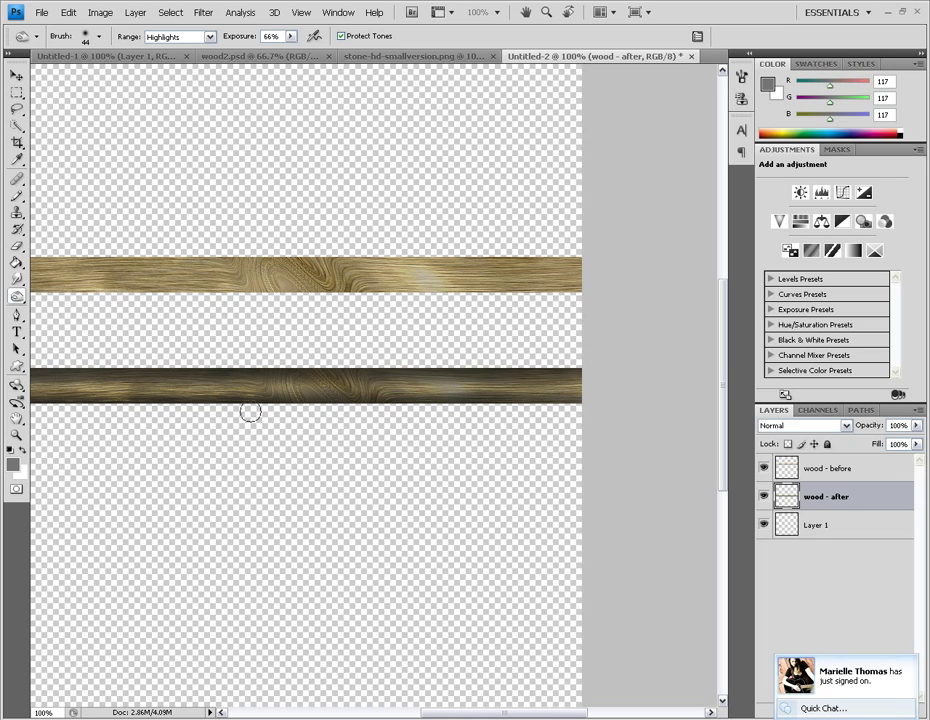
mouse_move(90, 410)
mouse_down()
mouse_move(128, 398)
mouse_move(33, 398)
mouse_move(36, 412)
mouse_move(131, 410)
mouse_up()
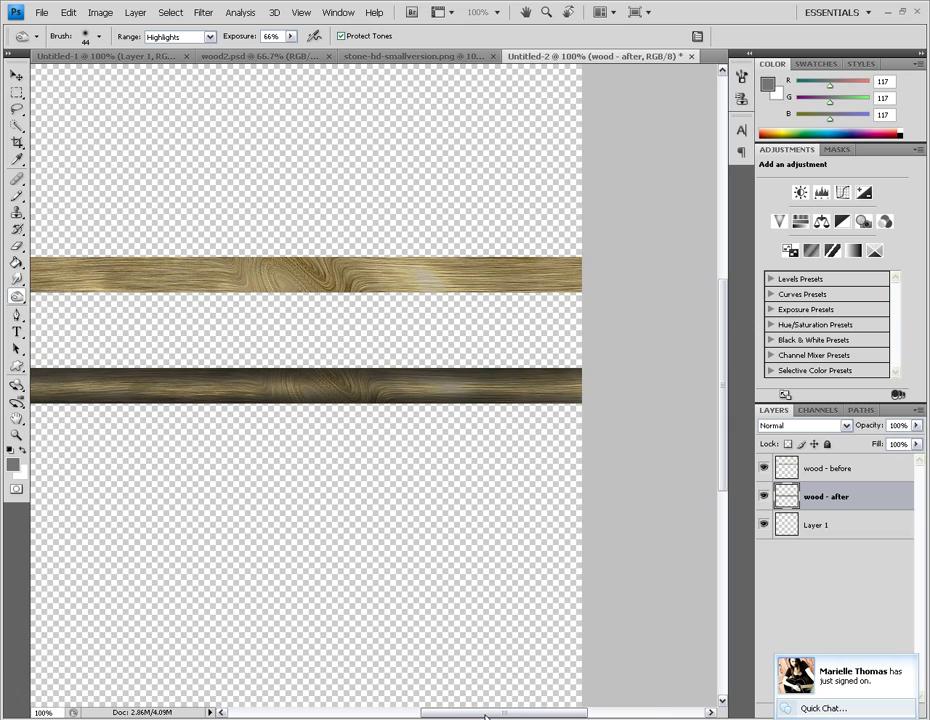
scroll(425, 520, left, 5)
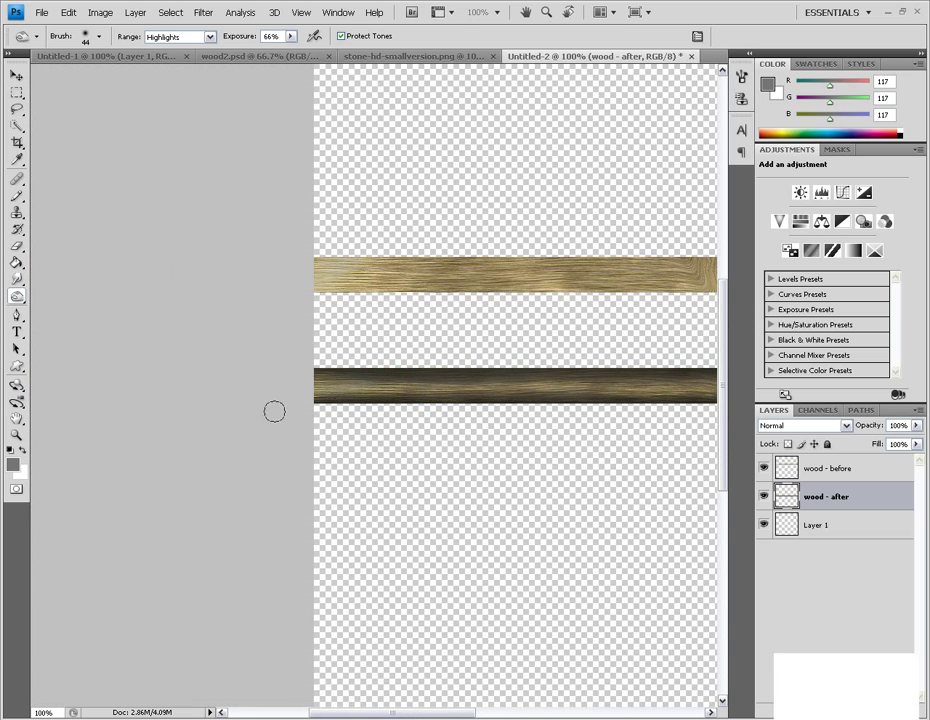
mouse_move(366, 406)
mouse_down()
mouse_move(270, 409)
mouse_move(465, 409)
mouse_move(544, 390)
mouse_move(499, 404)
mouse_move(364, 400)
mouse_move(448, 404)
mouse_move(408, 411)
mouse_move(275, 407)
mouse_move(425, 382)
mouse_move(323, 404)
mouse_move(523, 392)
mouse_move(668, 405)
mouse_up()
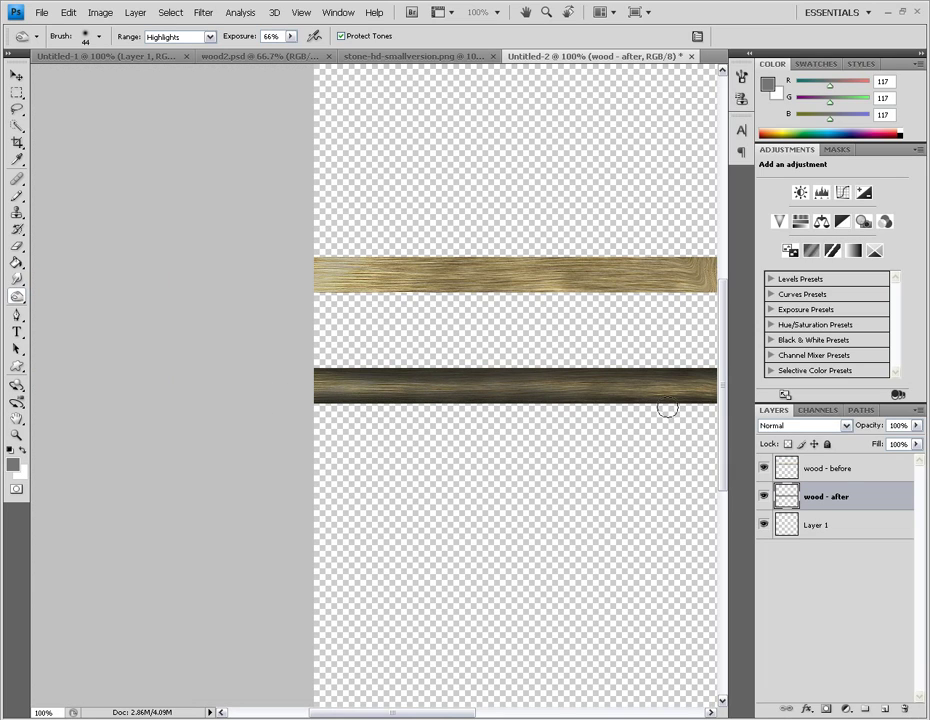
scroll(505, 706, left, 5)
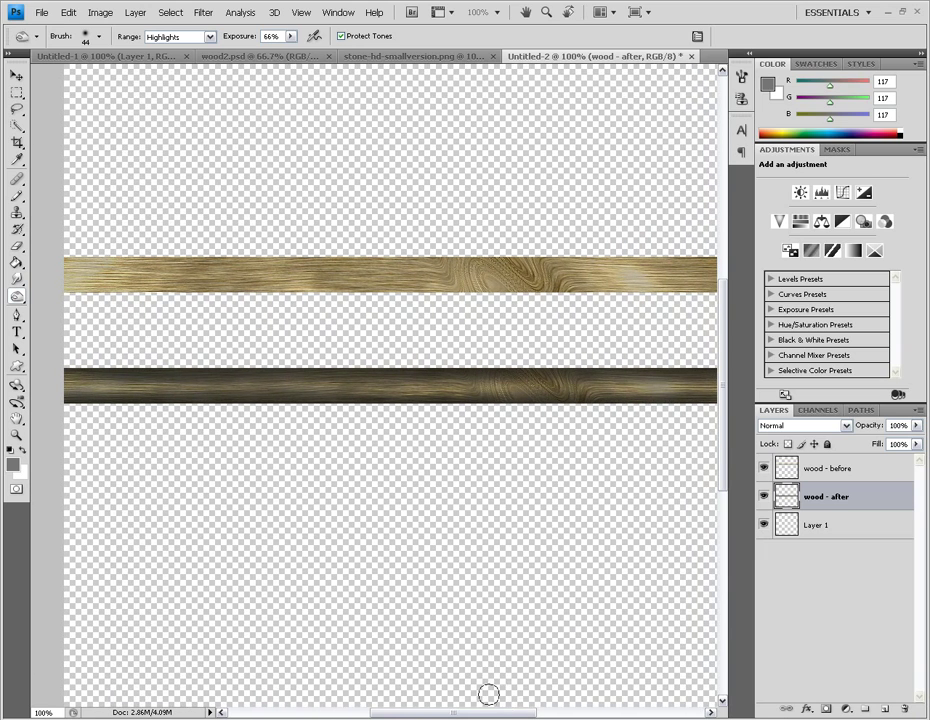
mouse_move(485, 716)
mouse_down()
mouse_move(515, 718)
mouse_move(487, 718)
mouse_up()
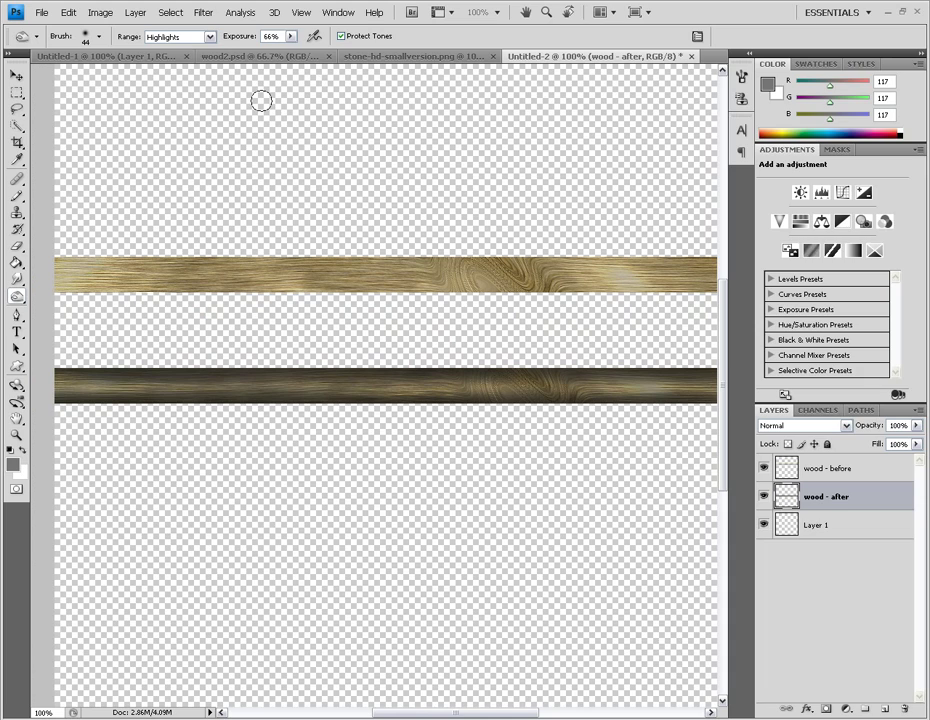
Burn the shadows along both long edges of the "wood - after" strip, using the Shadows range at 50% exposure
click(175, 37)
click(180, 46)
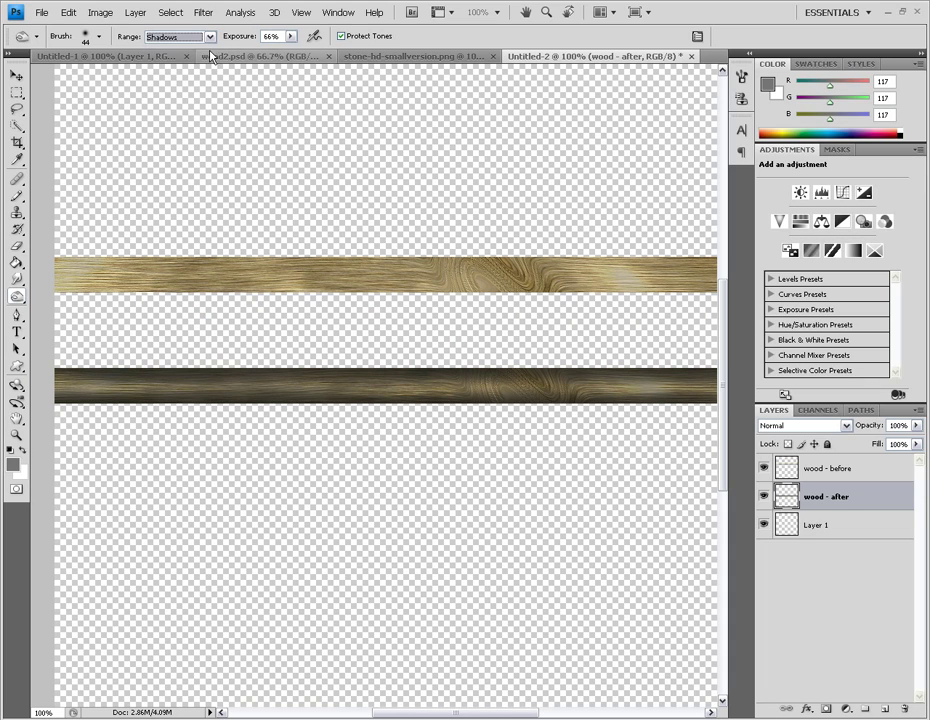
click(291, 36)
drag(287, 55, 284, 57)
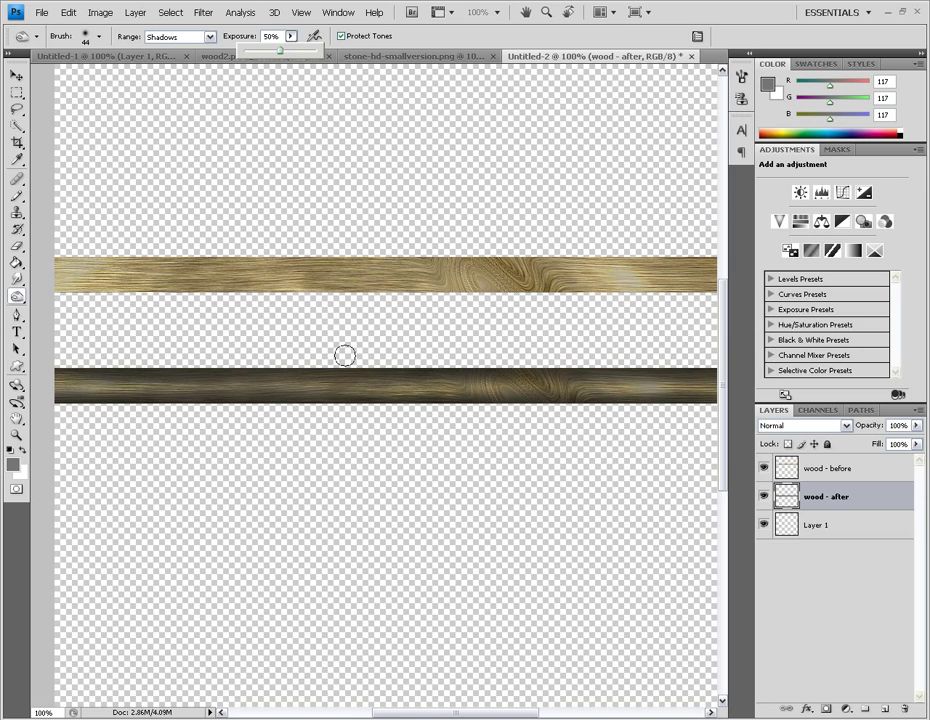
click(421, 357)
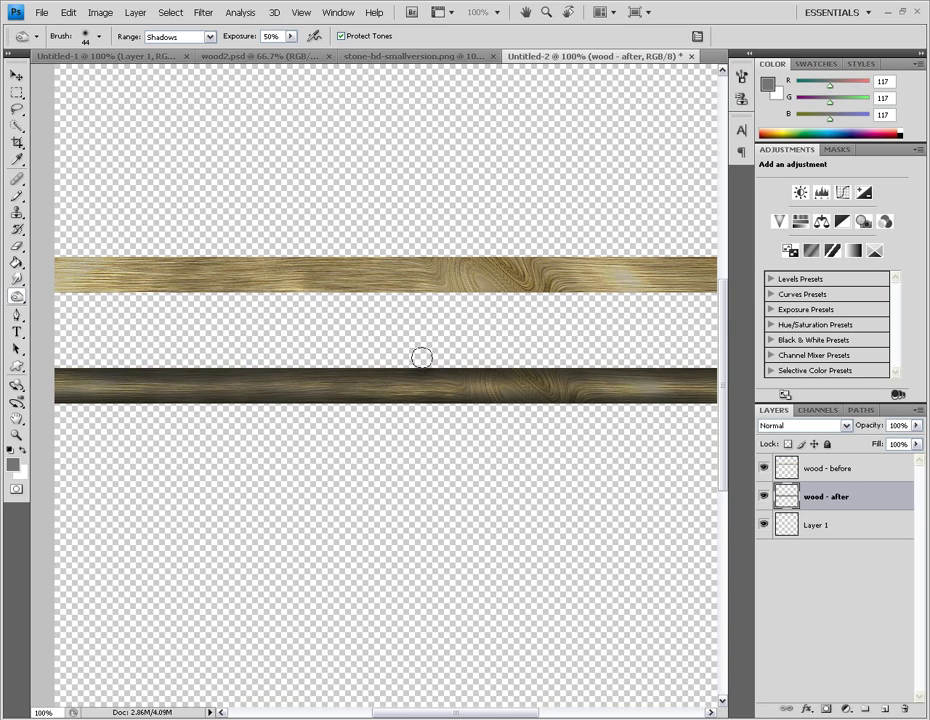
mouse_move(421, 357)
mouse_down()
mouse_move(488, 357)
mouse_move(353, 361)
mouse_move(735, 366)
mouse_move(25, 357)
mouse_move(291, 357)
mouse_move(100, 349)
mouse_up()
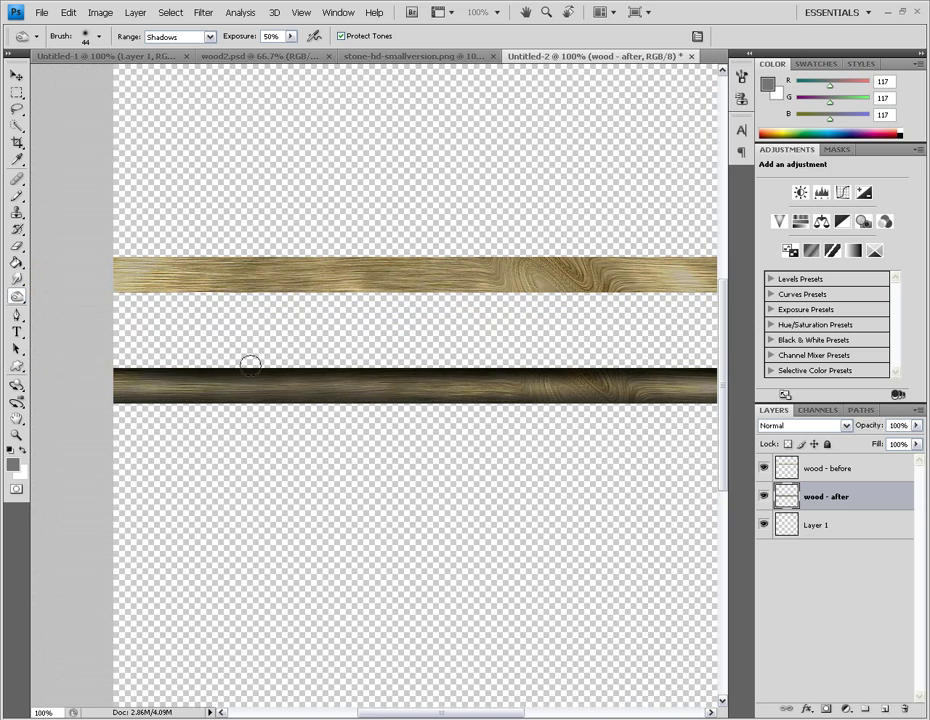
mouse_move(114, 295)
mouse_down()
mouse_move(232, 301)
mouse_move(29, 359)
mouse_move(650, 359)
mouse_move(502, 367)
mouse_move(716, 380)
mouse_move(313, 403)
mouse_up()
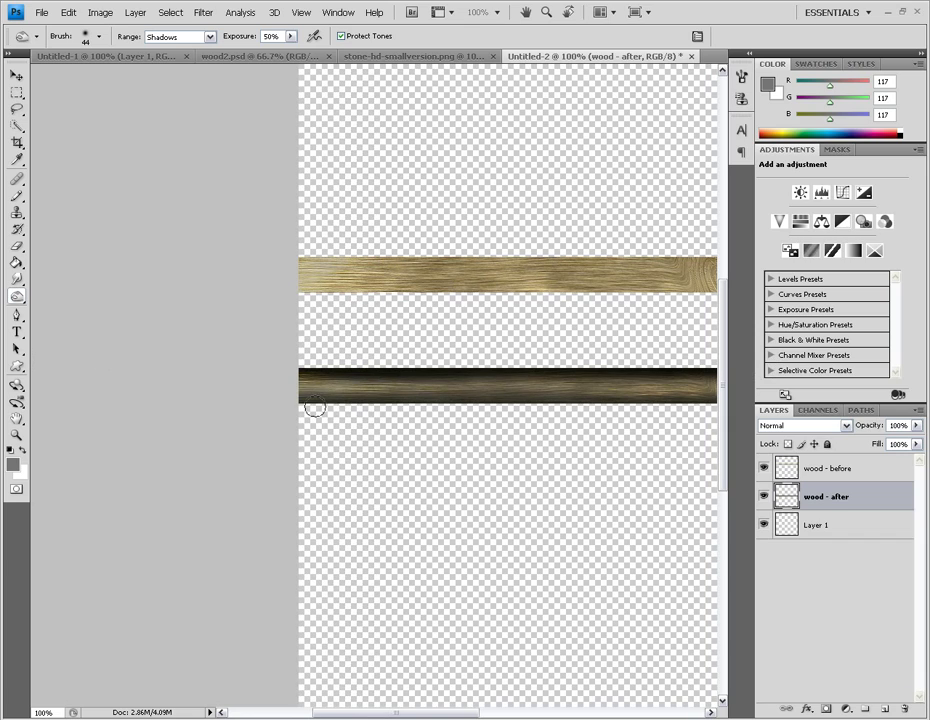
mouse_move(311, 410)
mouse_down()
mouse_move(575, 417)
mouse_move(563, 426)
mouse_move(521, 423)
mouse_up()
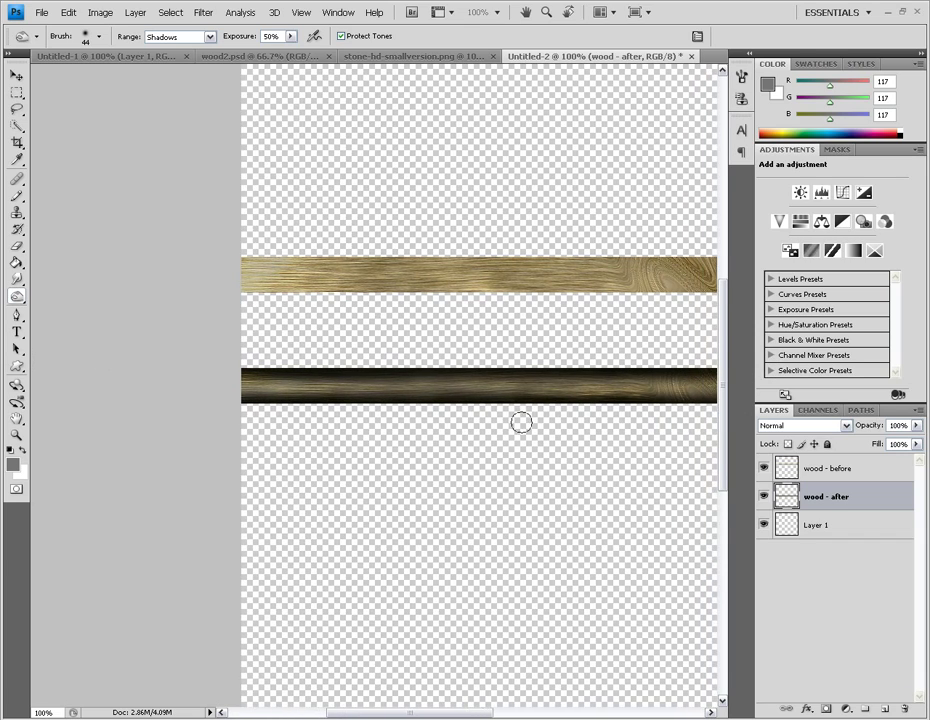
scroll(614, 407, right, 6)
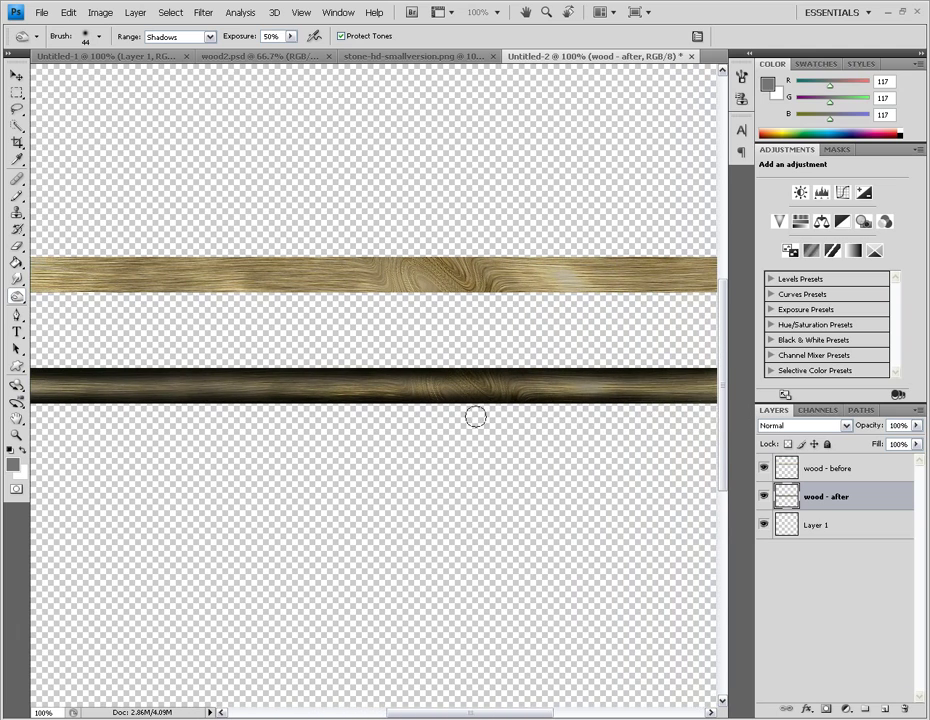
scroll(475, 416, right, 5)
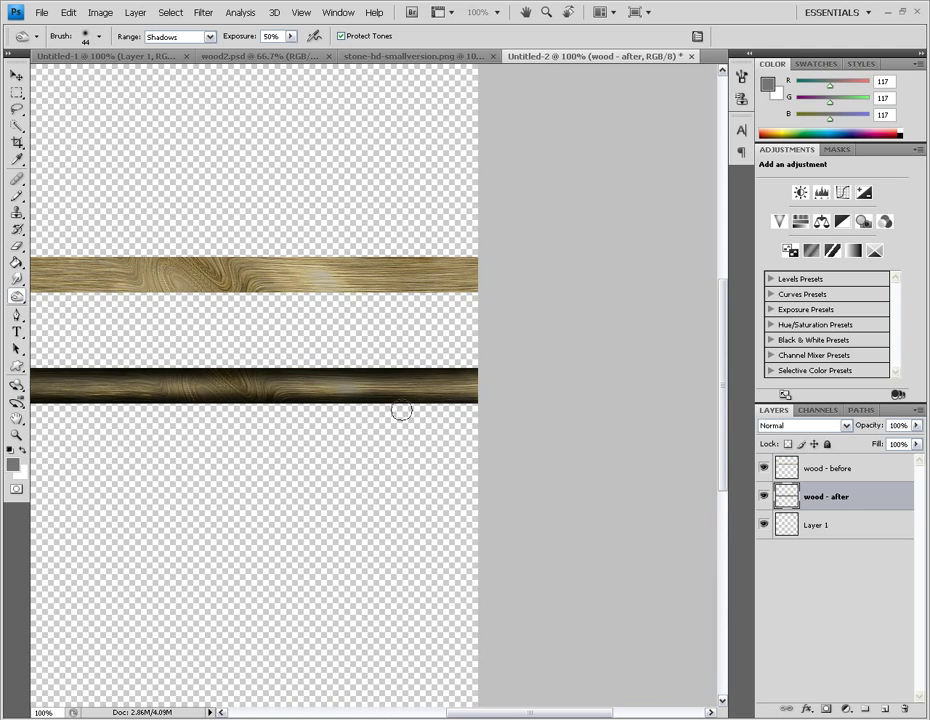
drag(554, 714, 489, 716)
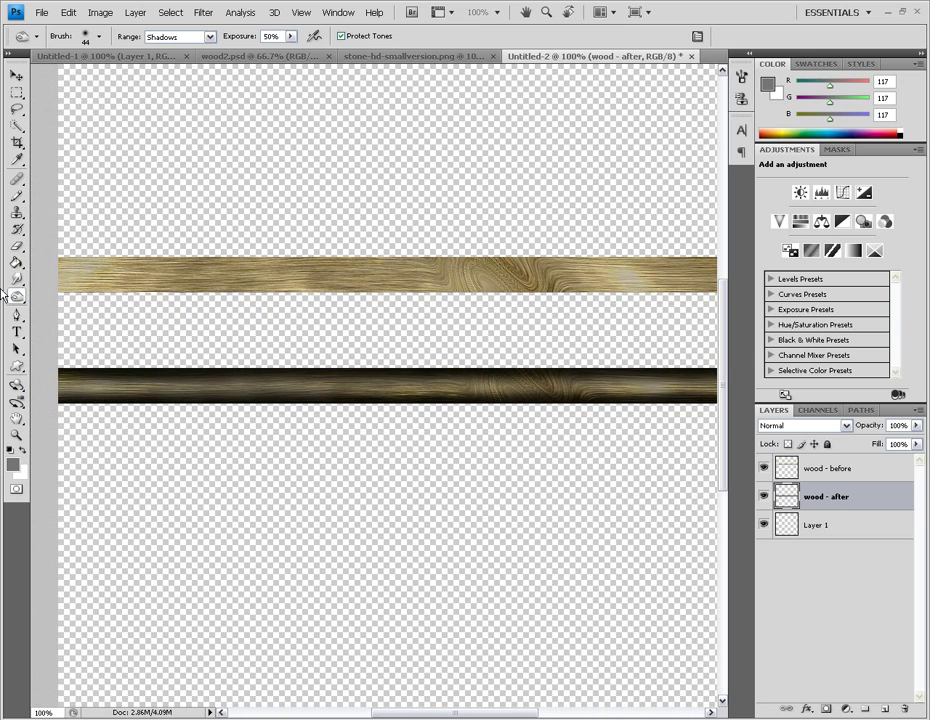
Dodge the midtones along the middle of the "wood - after" strip over its full length, using the Midtones range at 17% exposure
click(16, 297)
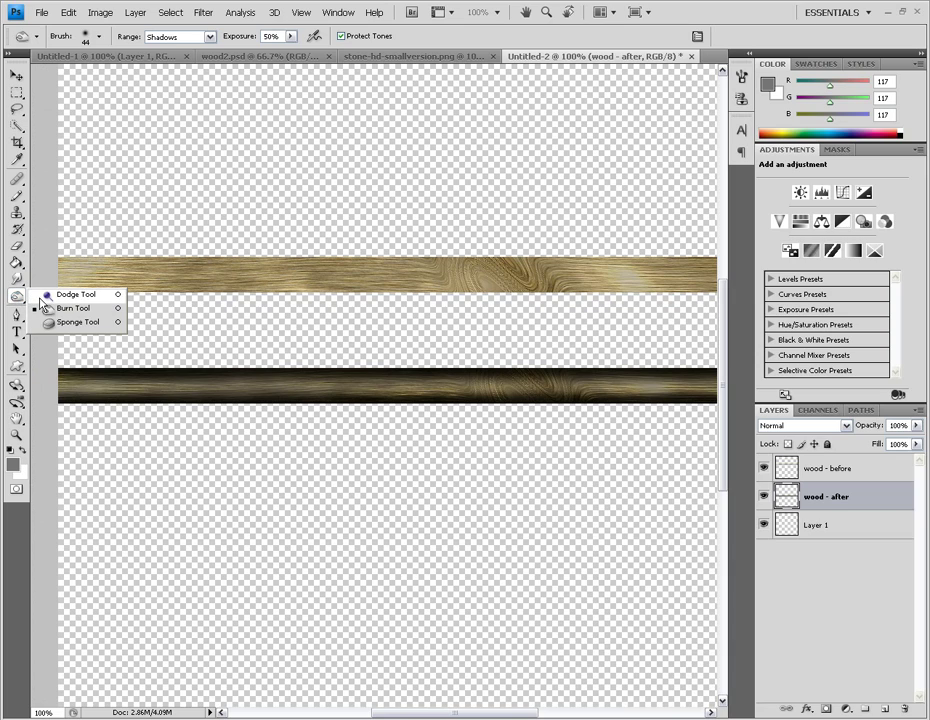
click(40, 304)
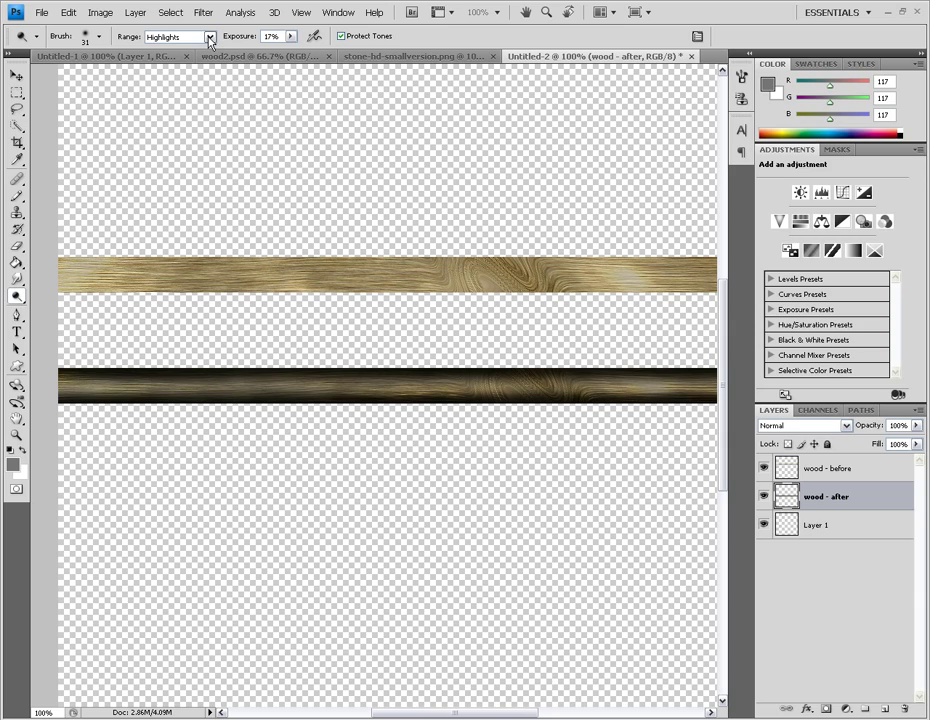
click(210, 38)
click(185, 55)
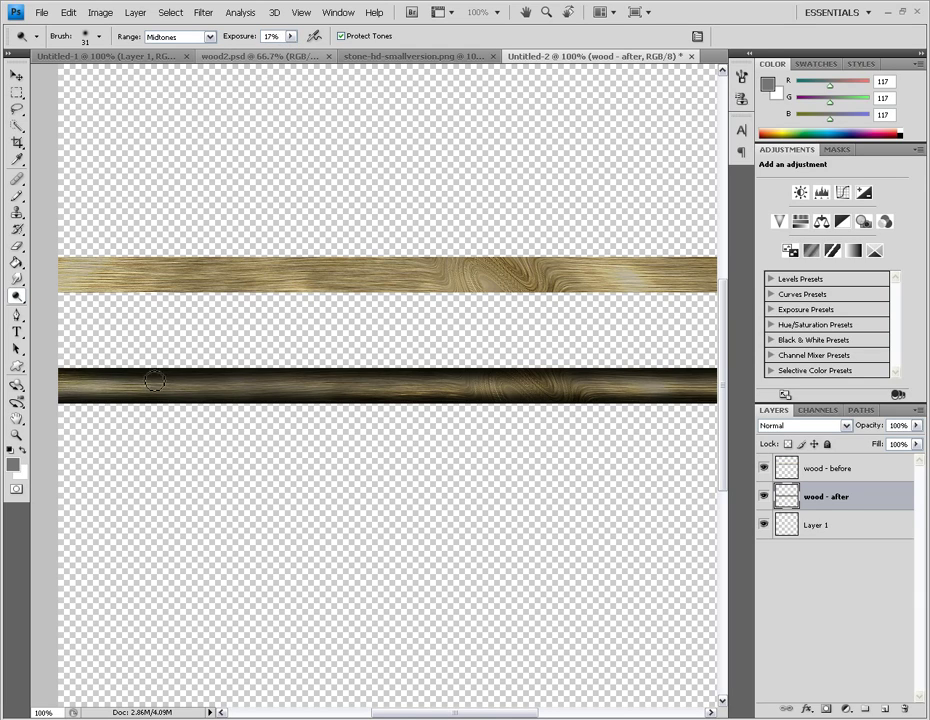
drag(200, 390, 722, 380)
scroll(517, 594, right, 3)
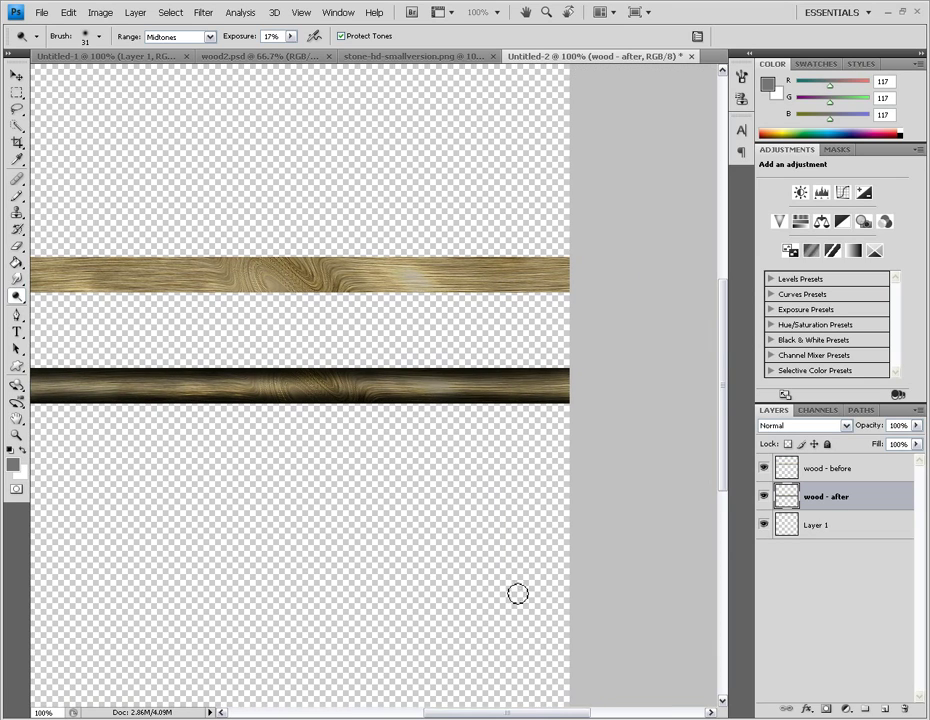
mouse_move(372, 385)
mouse_down()
mouse_move(607, 390)
mouse_move(125, 389)
mouse_up()
drag(412, 714, 368, 714)
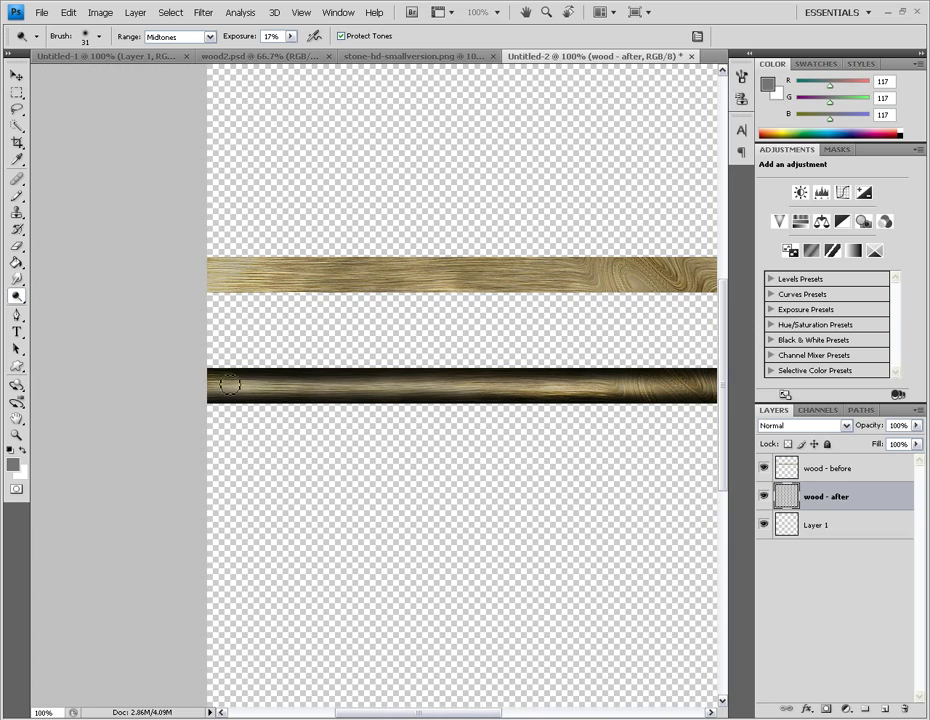
drag(468, 714, 507, 714)
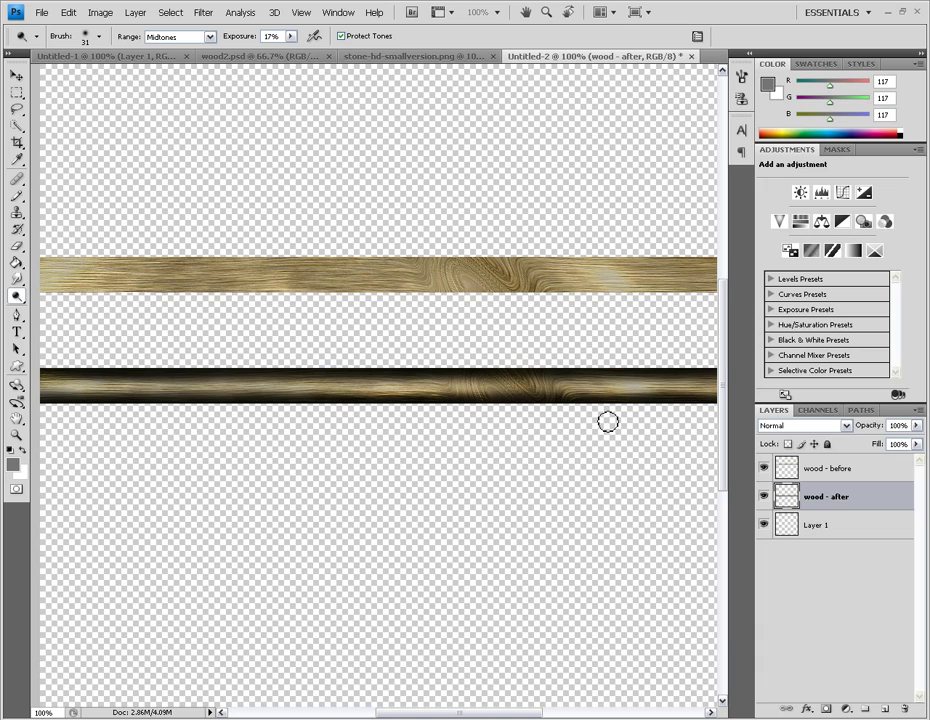
Hide the "wood - before" and "wood - after" layers and switch to the stone-hd-smallversion.png document
click(764, 468)
click(764, 496)
click(800, 468)
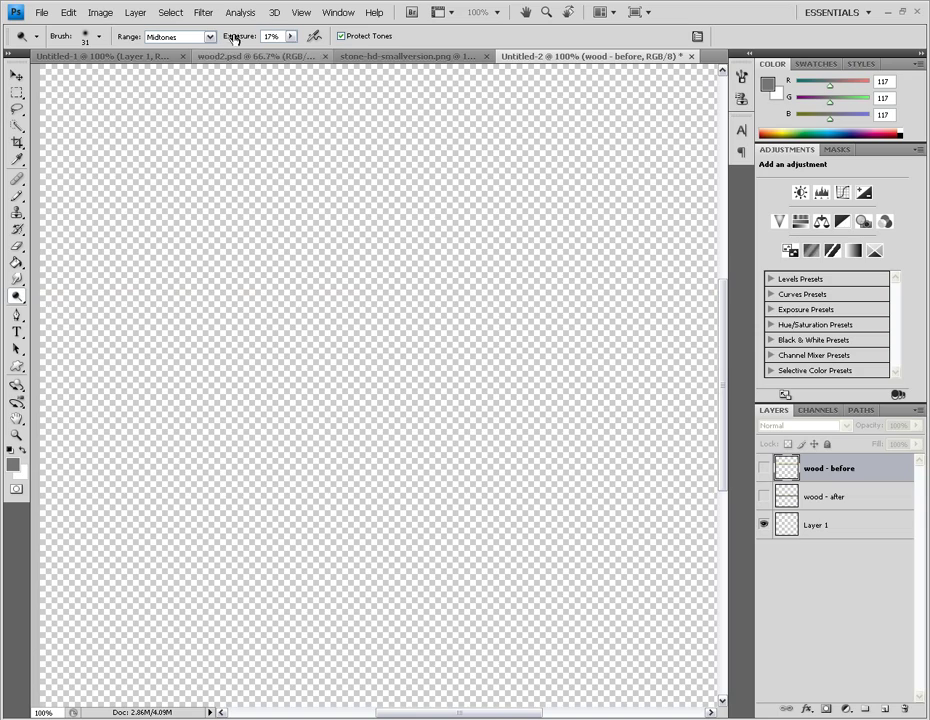
click(370, 57)
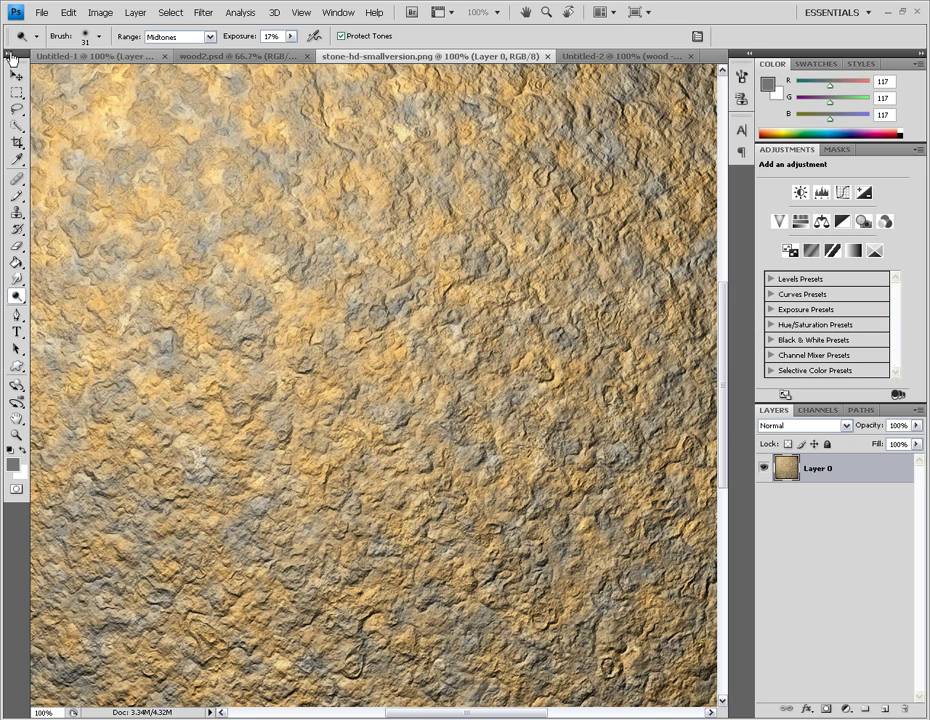
Outline a tall, tapering spike on the stone texture with the Polygonal Lasso tool
click(17, 92)
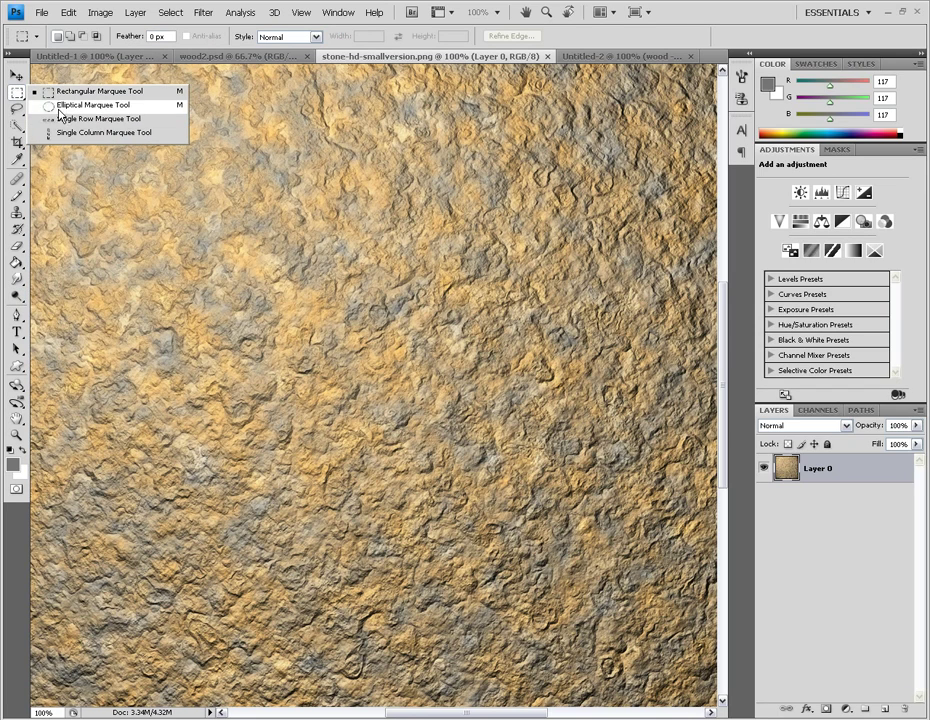
click(17, 95)
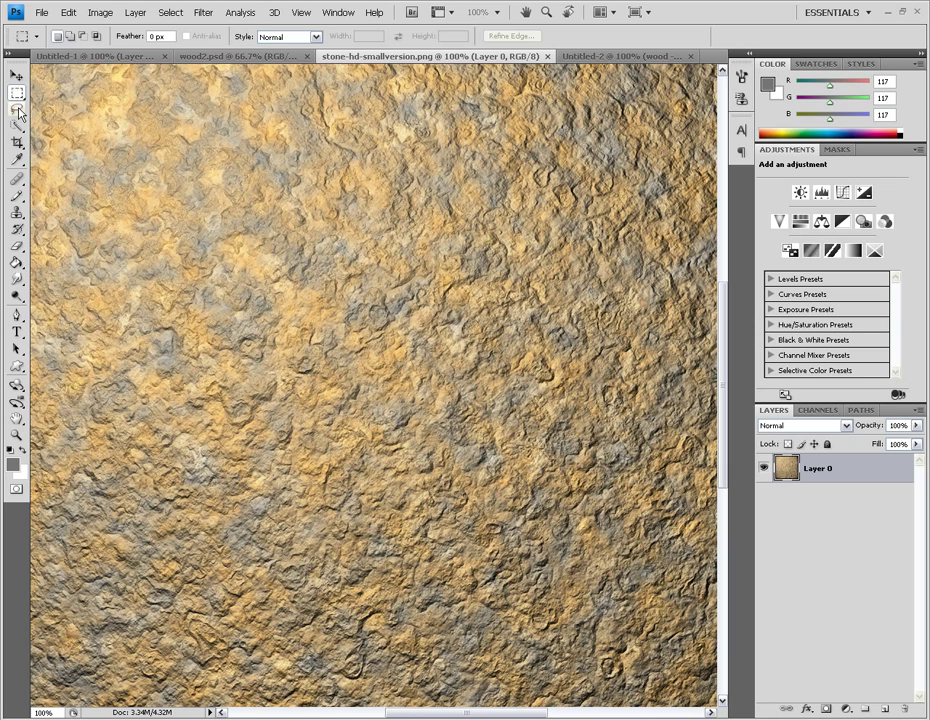
click(17, 109)
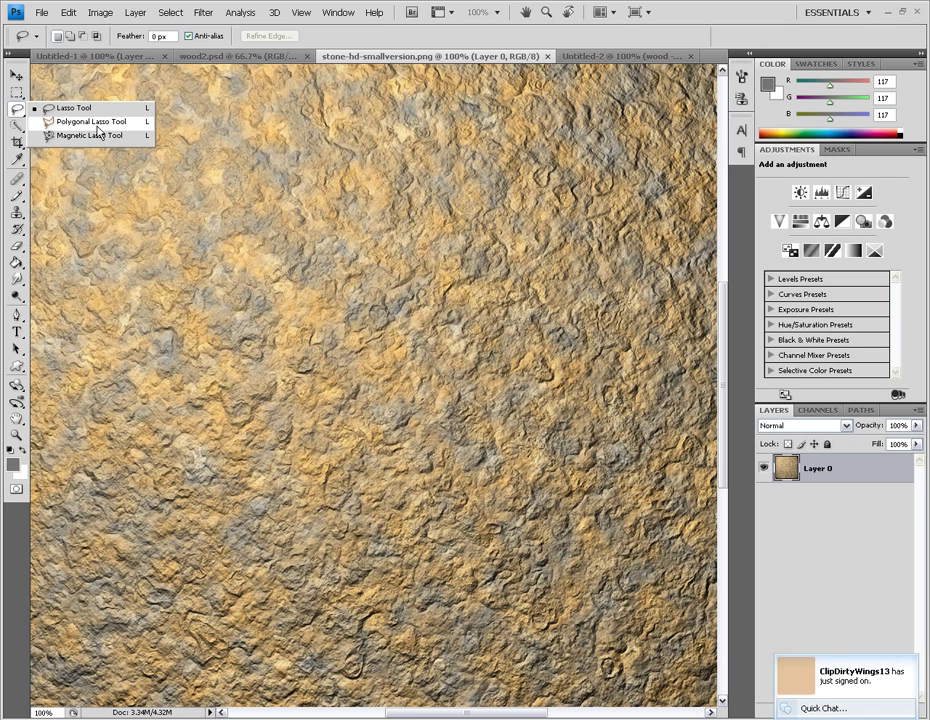
click(96, 123)
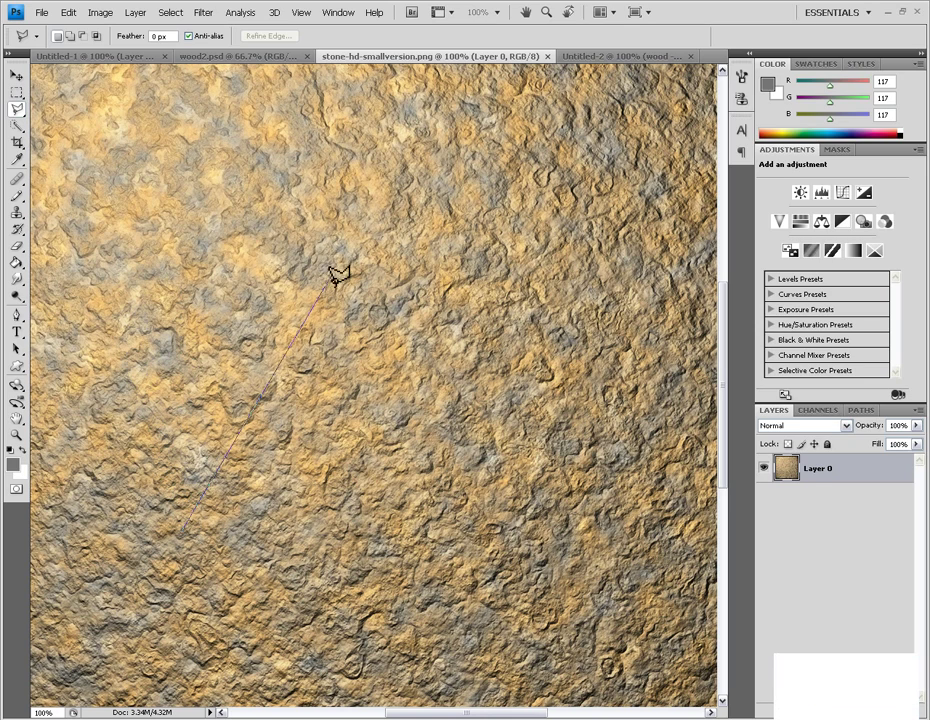
click(200, 382)
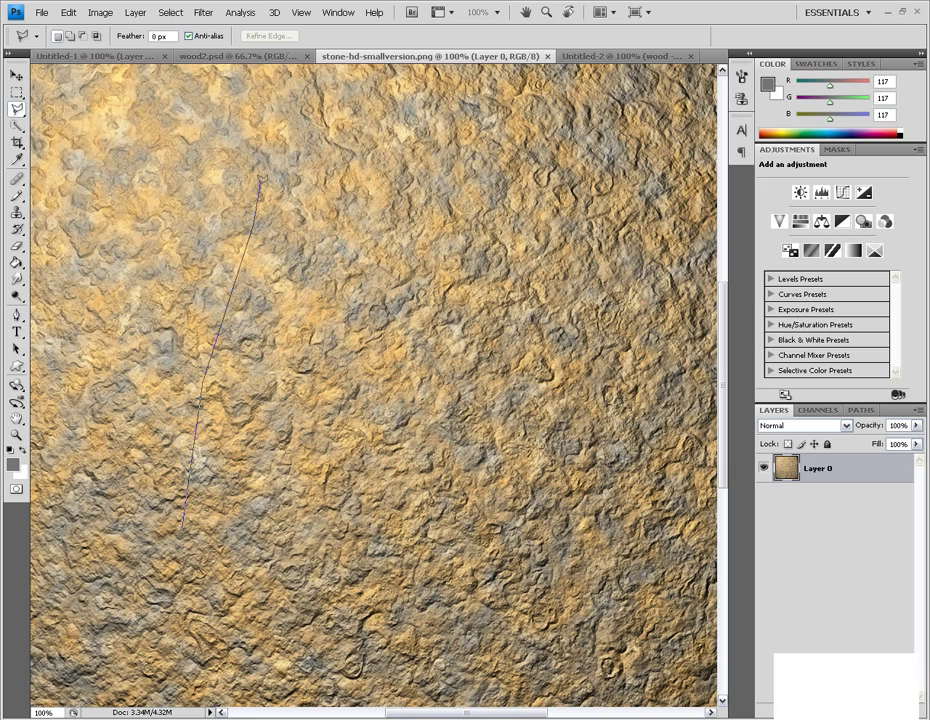
click(301, 151)
click(314, 212)
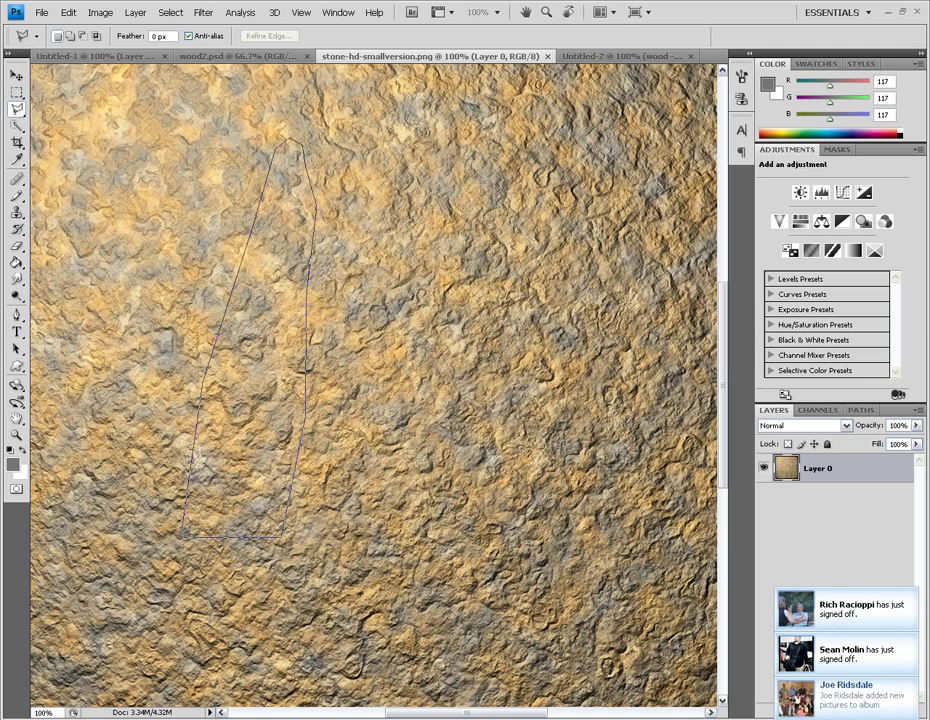
click(186, 534)
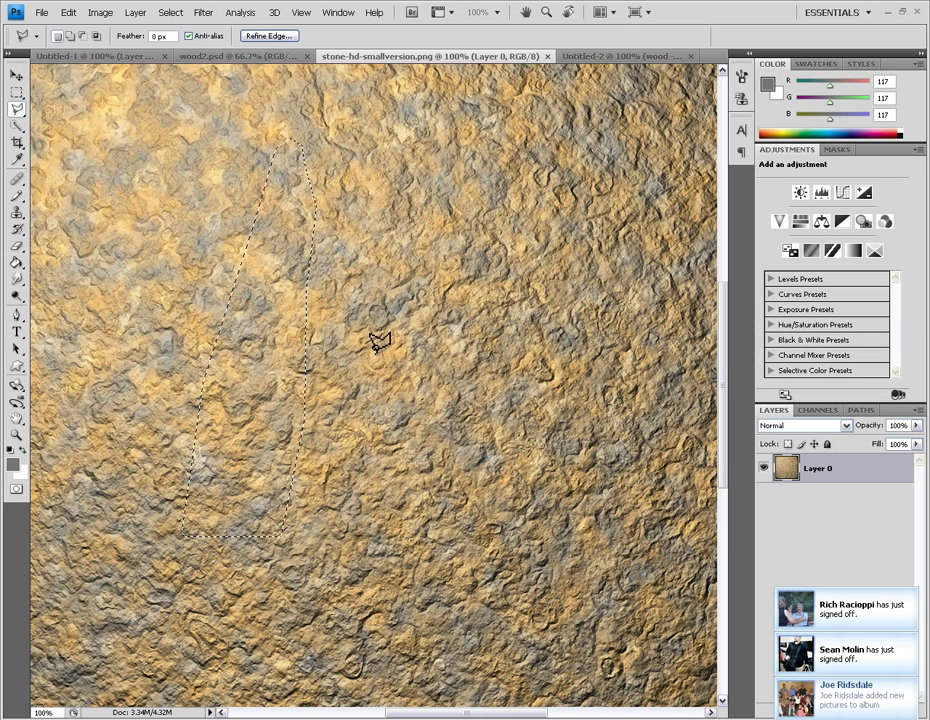
Try freehand spike-shaped selections on the stone texture with the regular Lasso tool
click(17, 110)
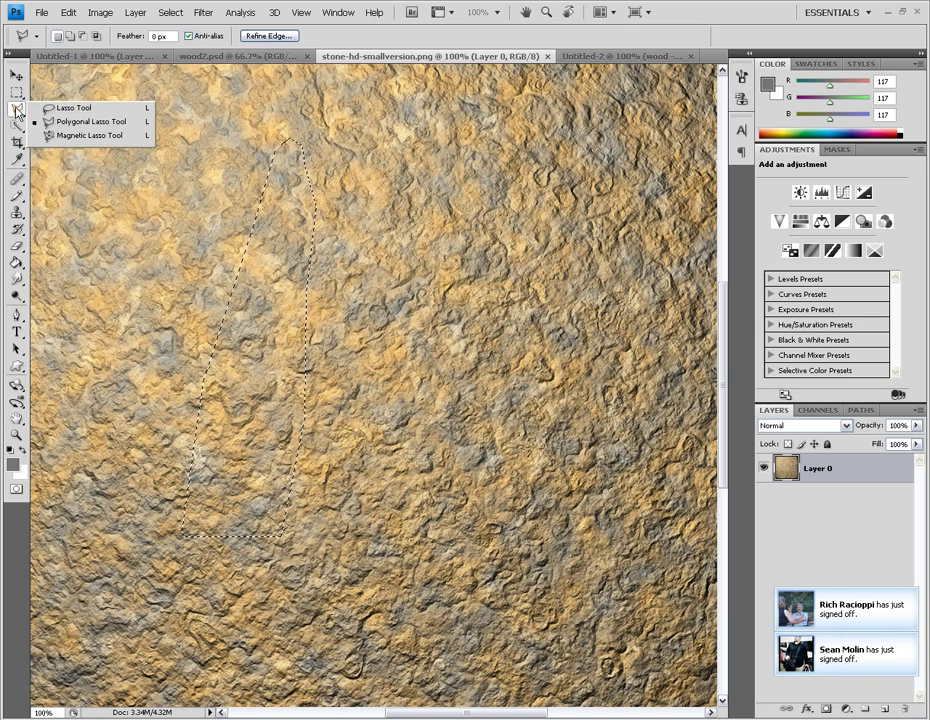
click(70, 107)
mouse_move(347, 540)
mouse_down()
mouse_move(408, 130)
mouse_move(451, 290)
mouse_move(458, 502)
mouse_up()
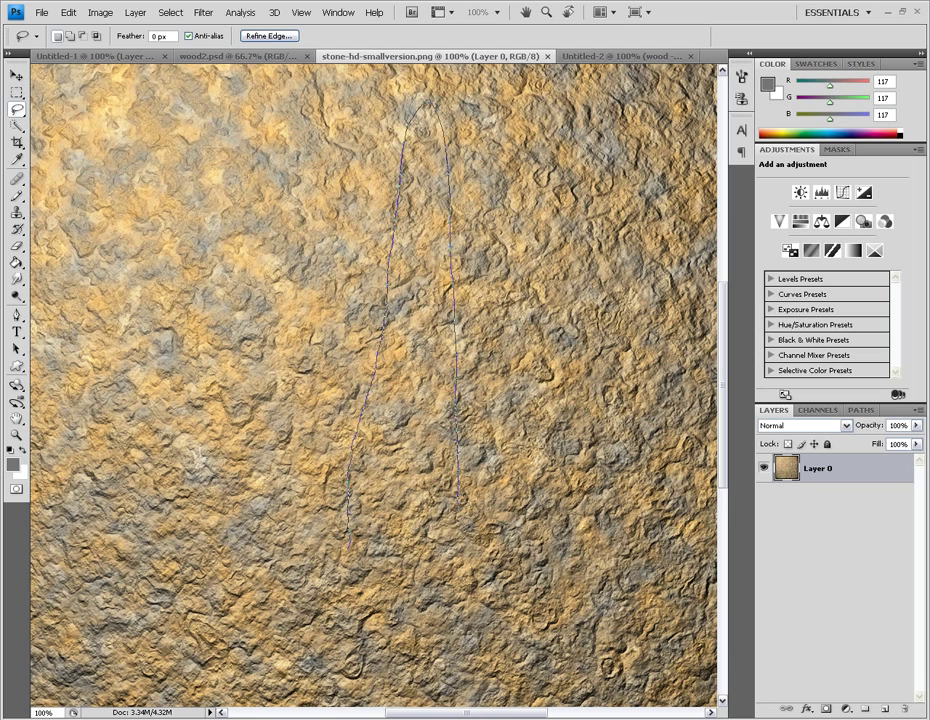
drag(347, 549, 347, 547)
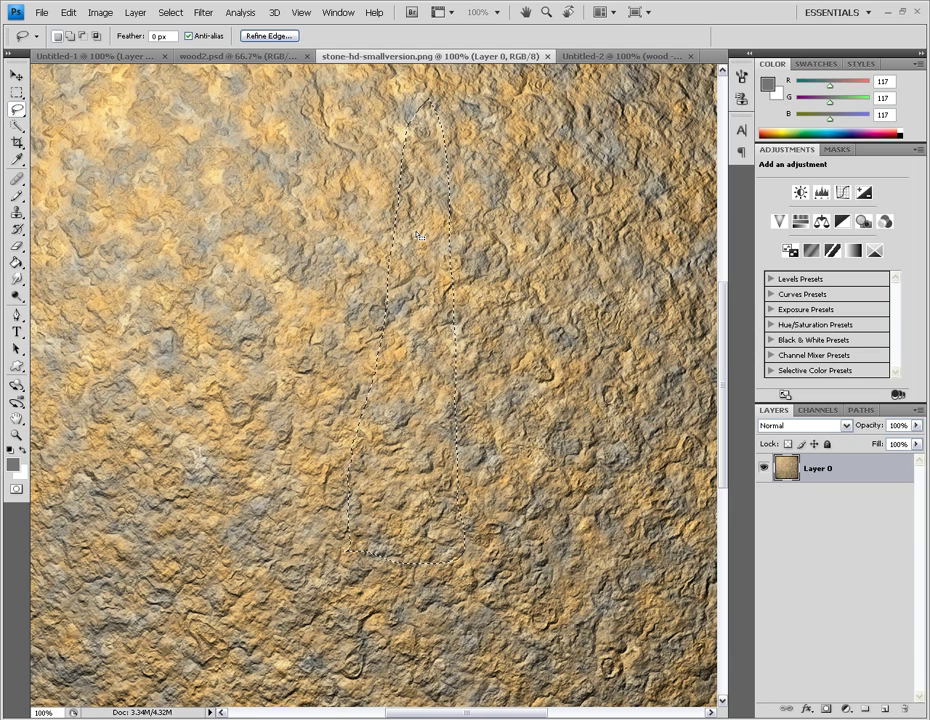
click(410, 357)
mouse_move(118, 548)
mouse_down()
mouse_move(196, 340)
mouse_move(213, 162)
mouse_up()
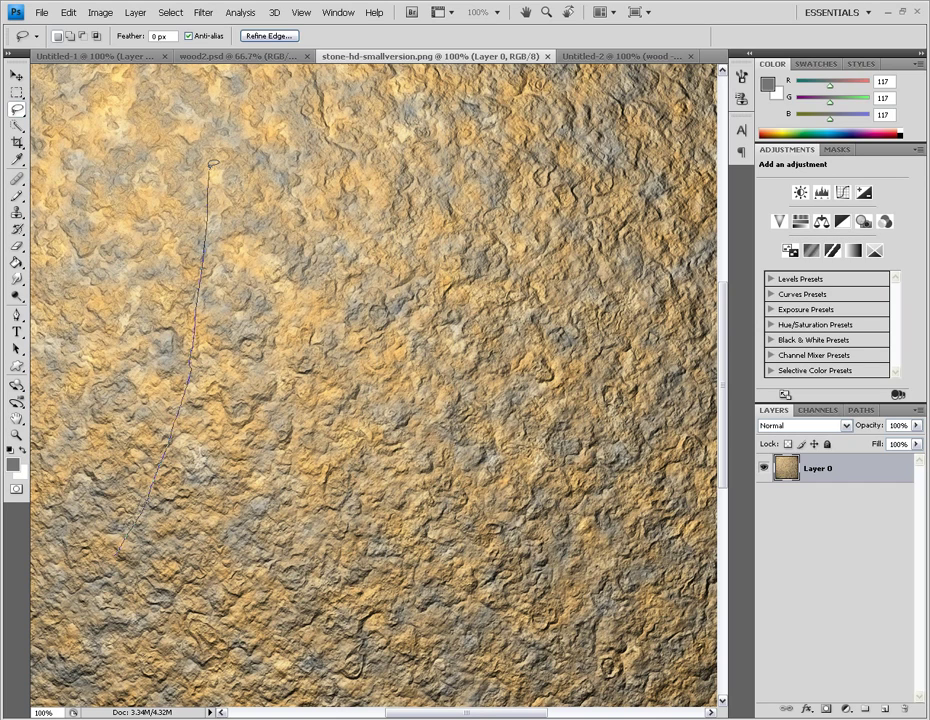
drag(231, 82, 255, 316)
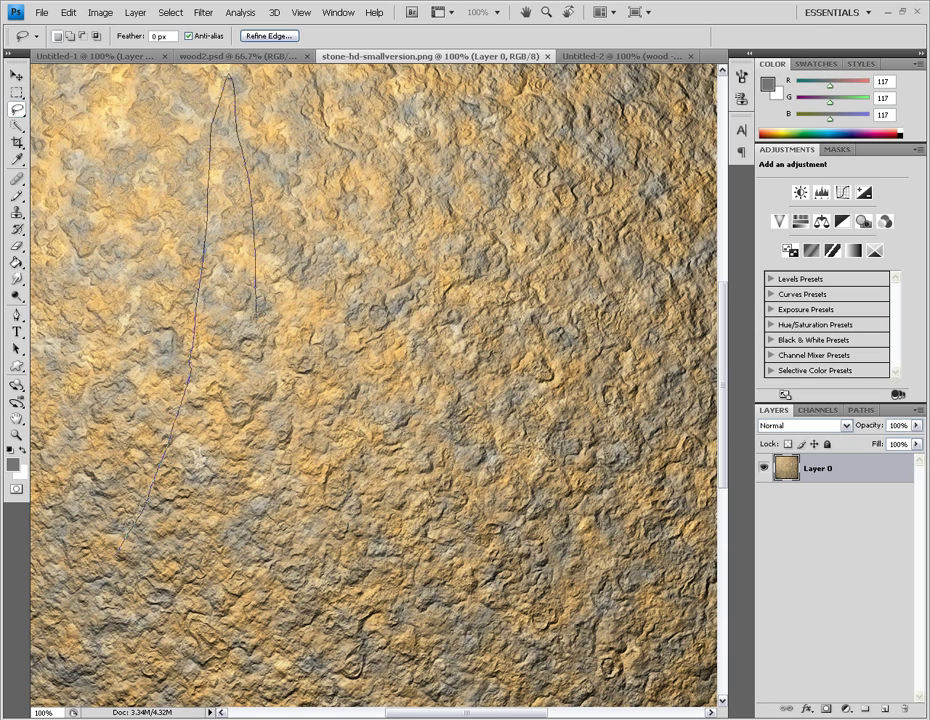
drag(140, 562, 118, 550)
Draw a tall freehand Lasso selection with a pointed tip and wide base on the stone texture, and copy it
mouse_move(300, 560)
mouse_down()
mouse_move(337, 446)
mouse_move(355, 276)
mouse_up()
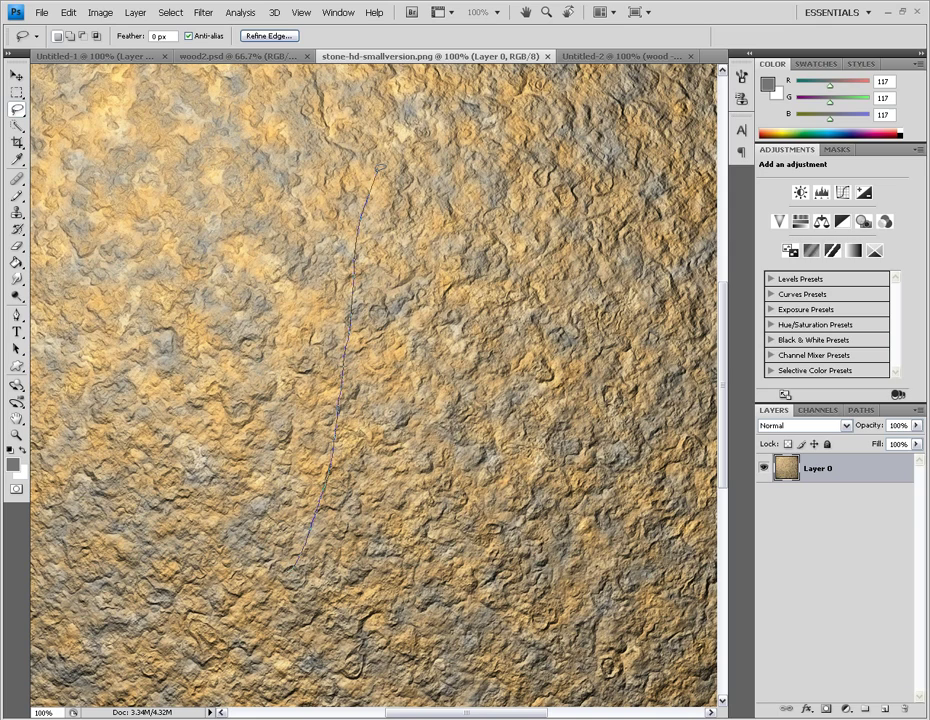
drag(424, 199, 445, 344)
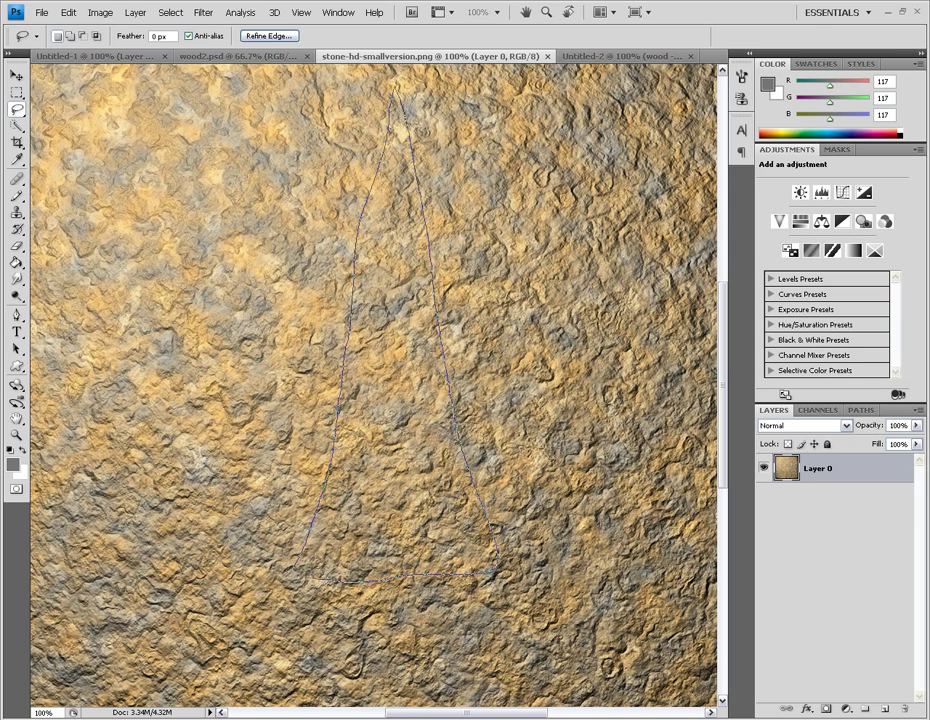
drag(293, 576, 356, 586)
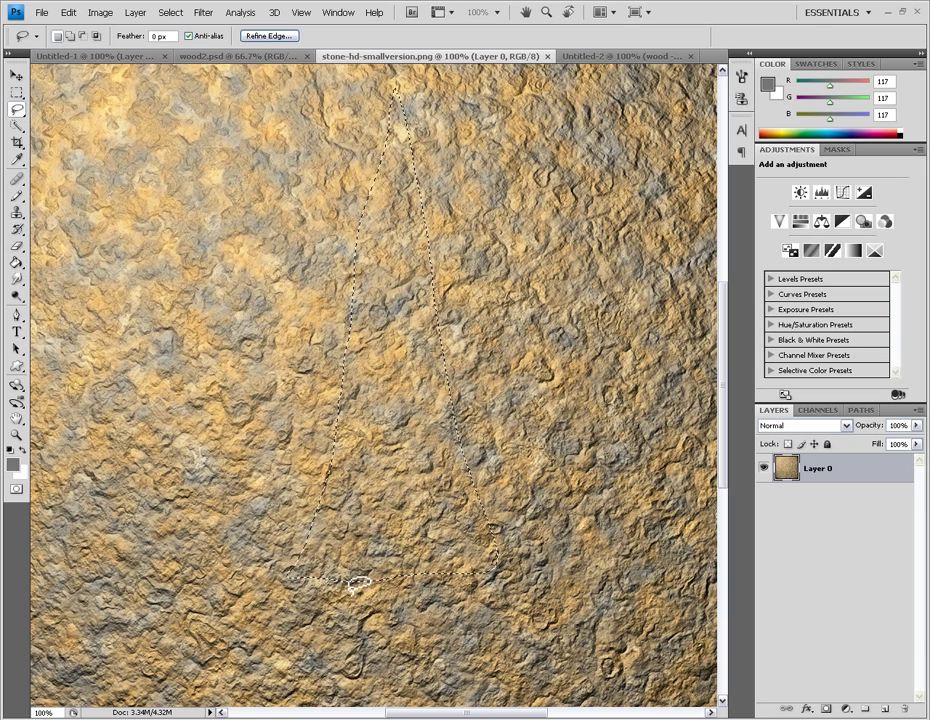
click(72, 20)
click(62, 120)
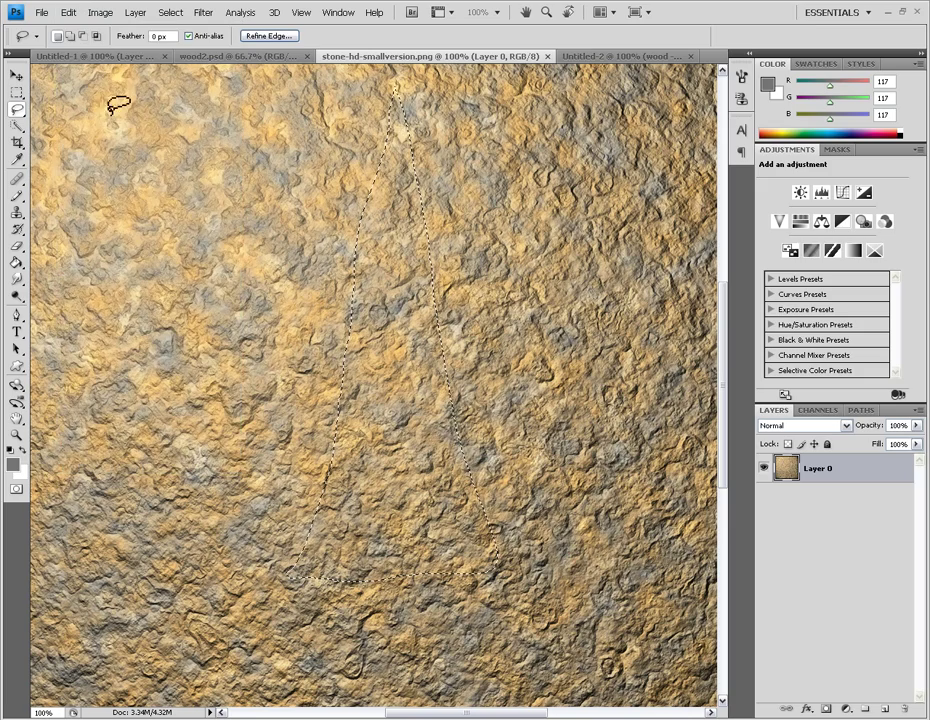
Paste the copied stone spike into the Untitled-2 document as a new layer
click(563, 56)
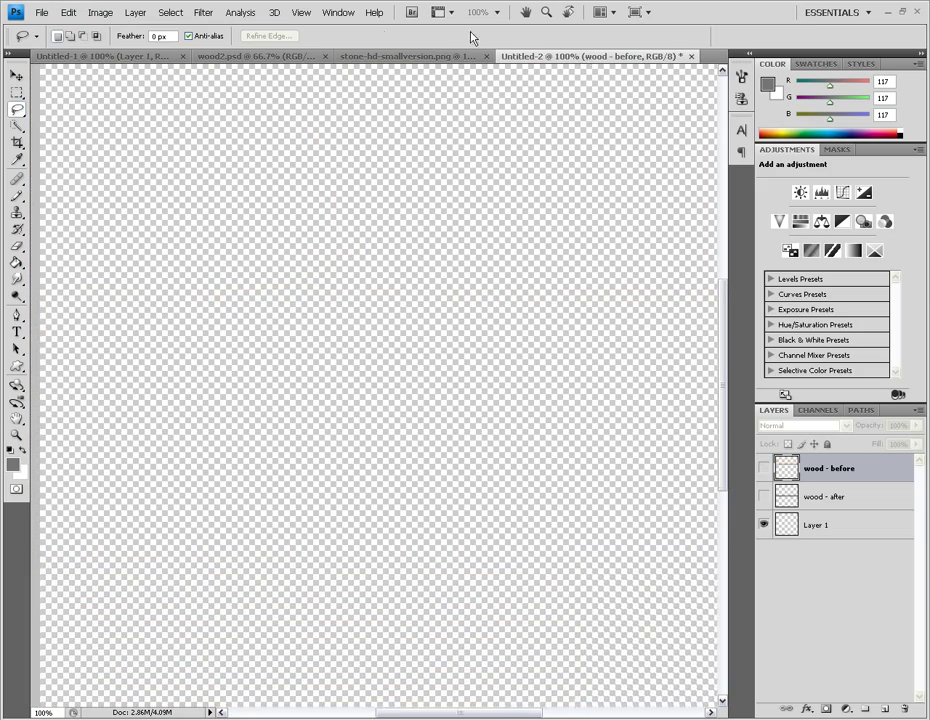
click(68, 12)
click(90, 128)
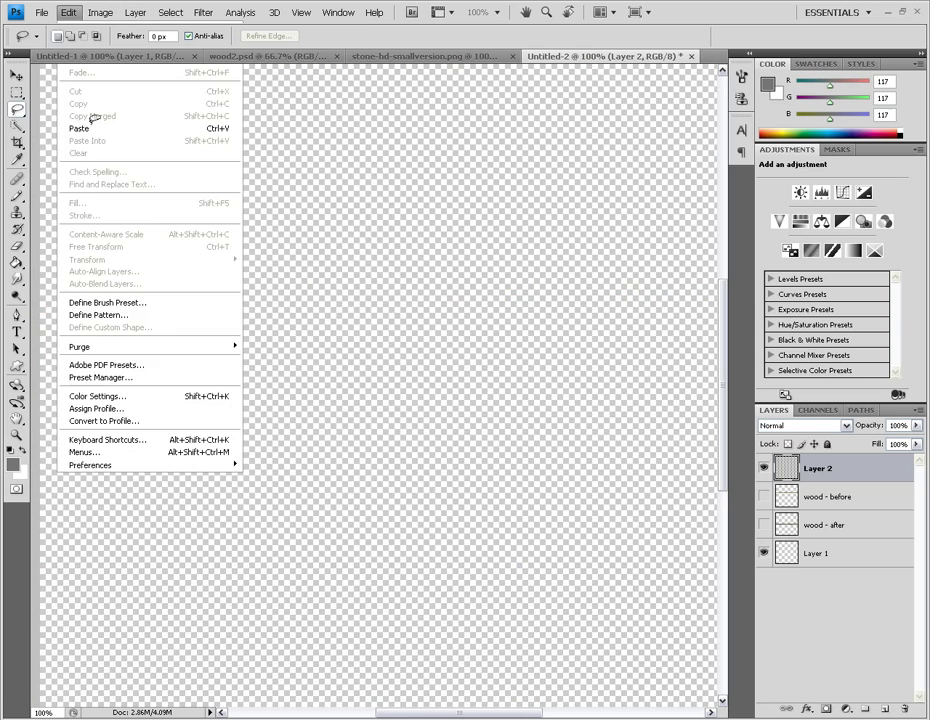
click(68, 12)
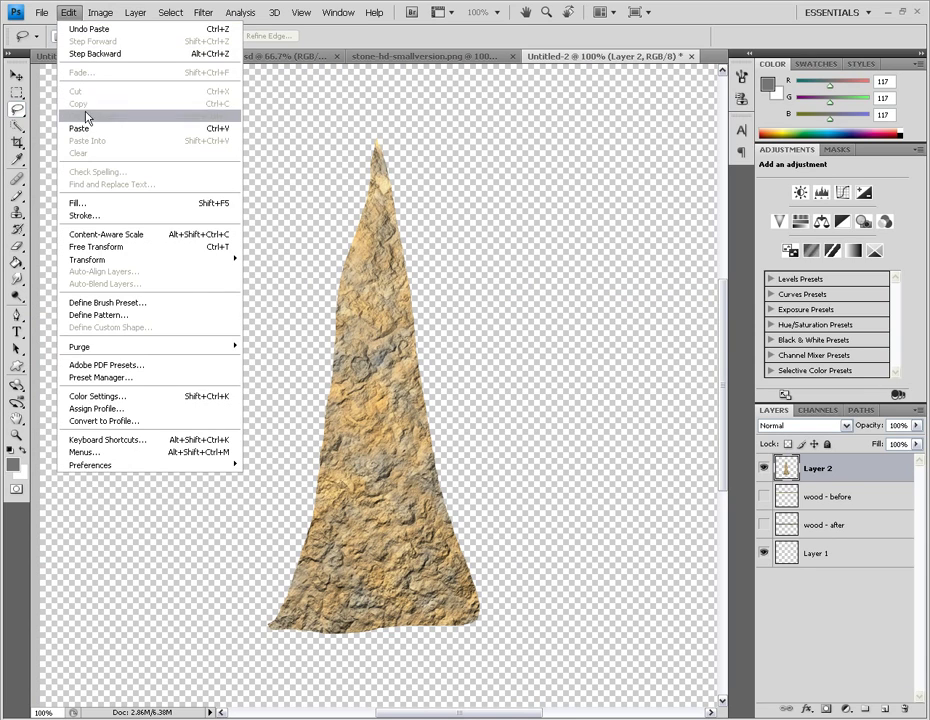
click(58, 127)
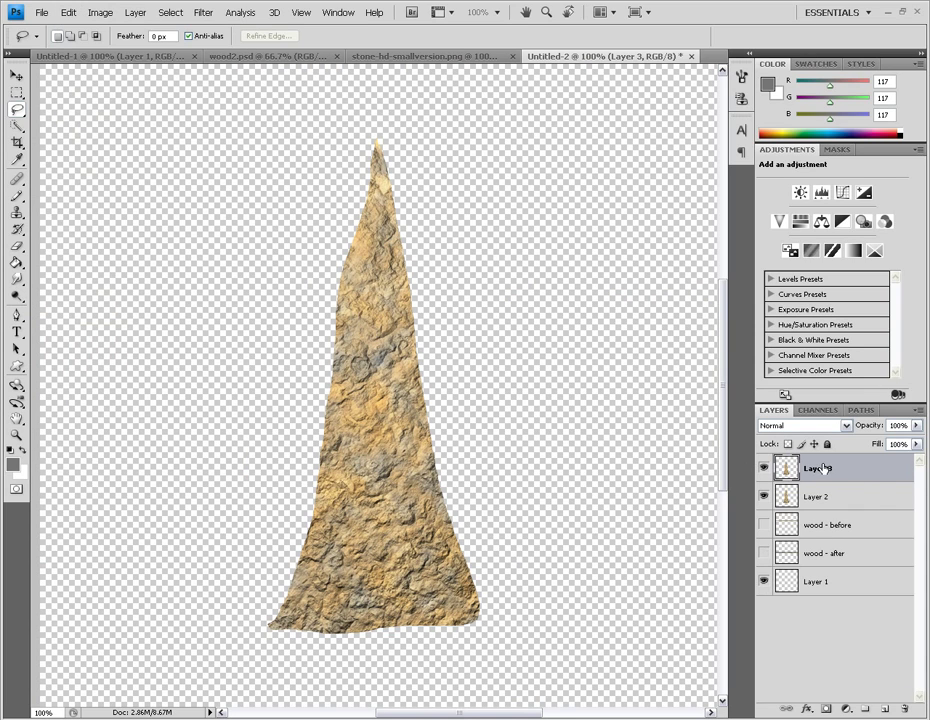
key(ctrl+z)
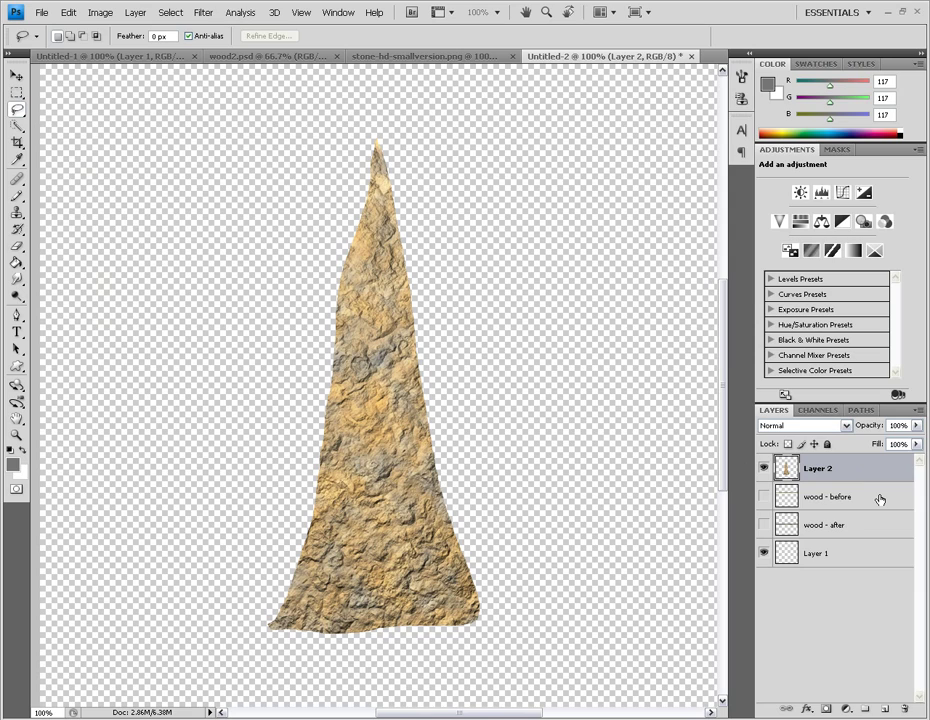
Duplicate the stone spike layer and space the two spikes side by side, with the copy to the left of the original
key(ctrl+j)
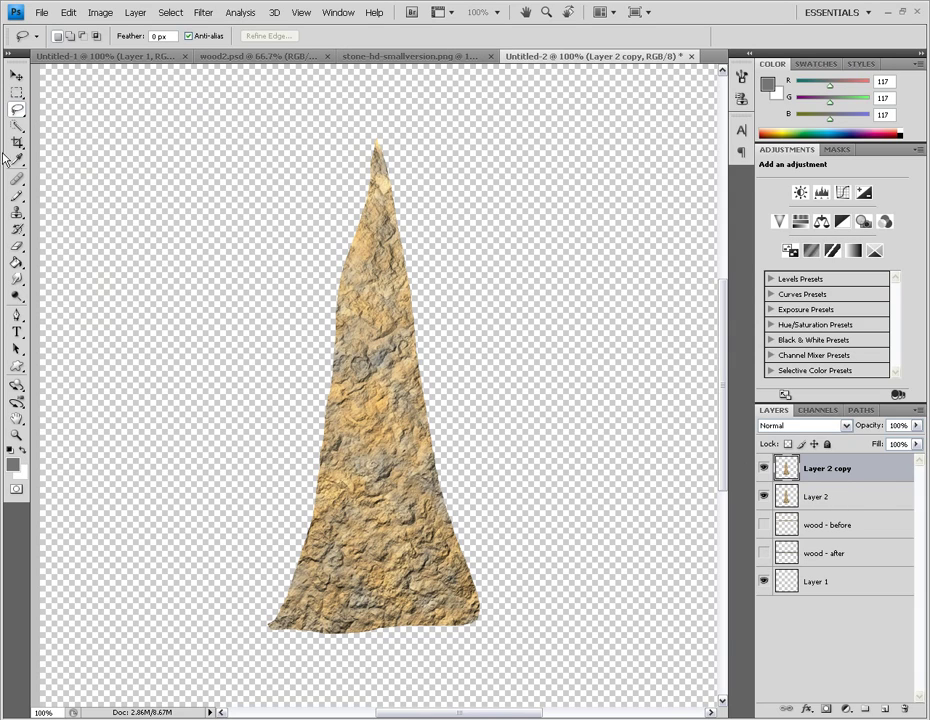
click(16, 75)
drag(436, 266, 178, 277)
drag(510, 716, 503, 716)
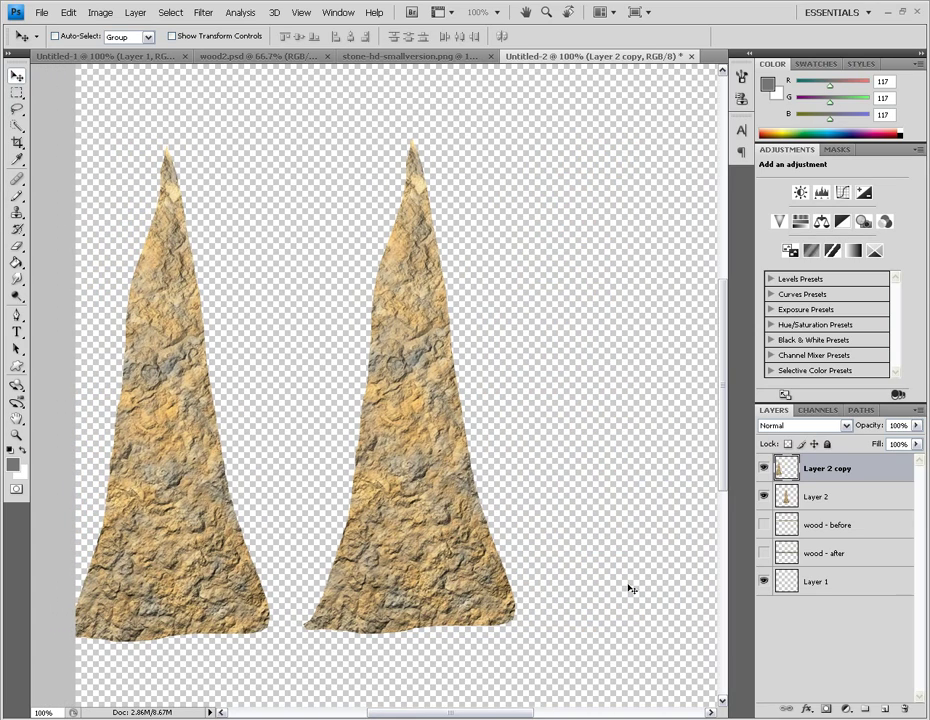
drag(153, 321, 188, 322)
click(850, 503)
drag(494, 482, 598, 482)
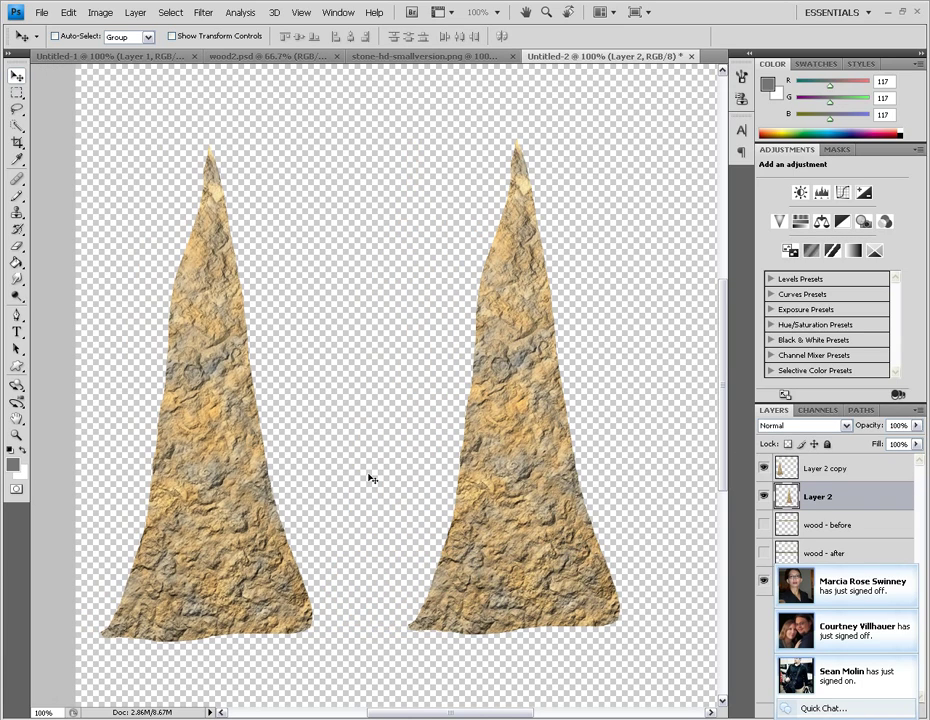
Rename the duplicated stone spike layer as "stone - after"
click(797, 471)
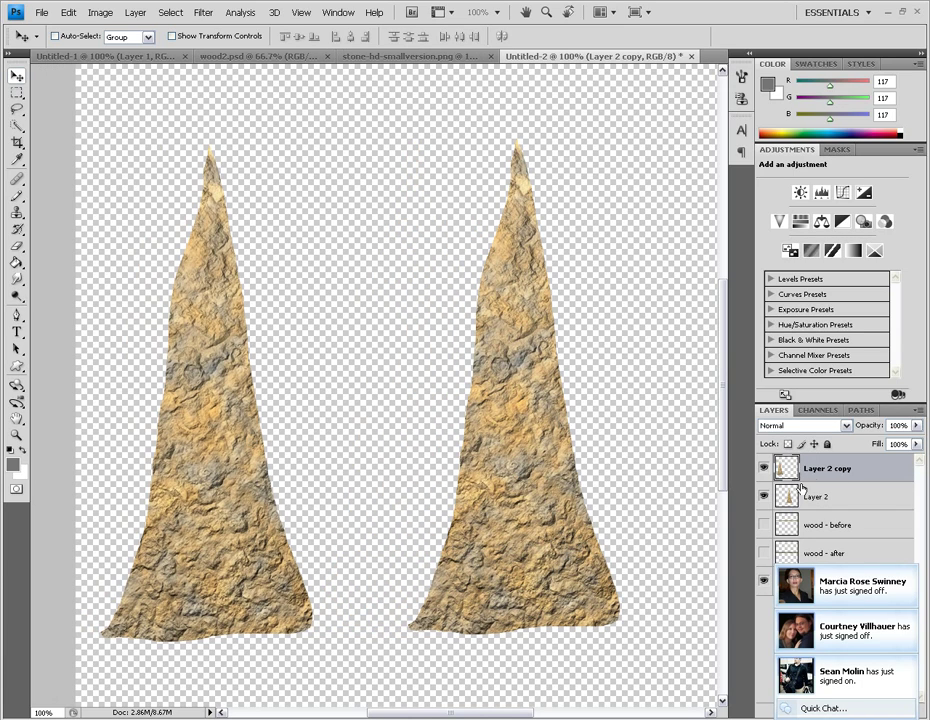
right_click(829, 476)
click(765, 188)
text(stone - af)
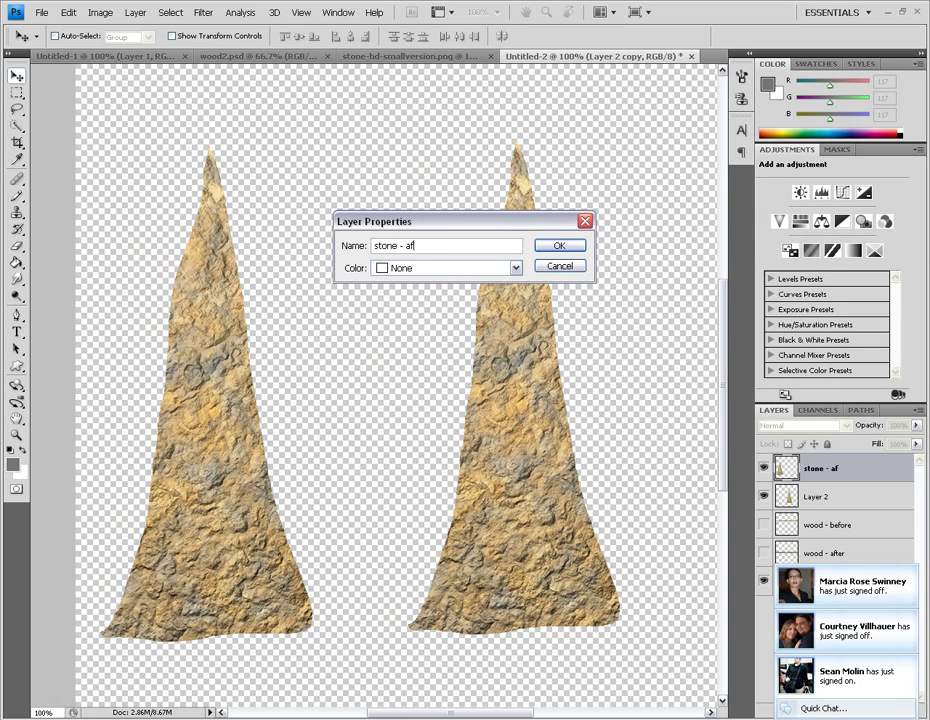
text(ter)
key(Return)
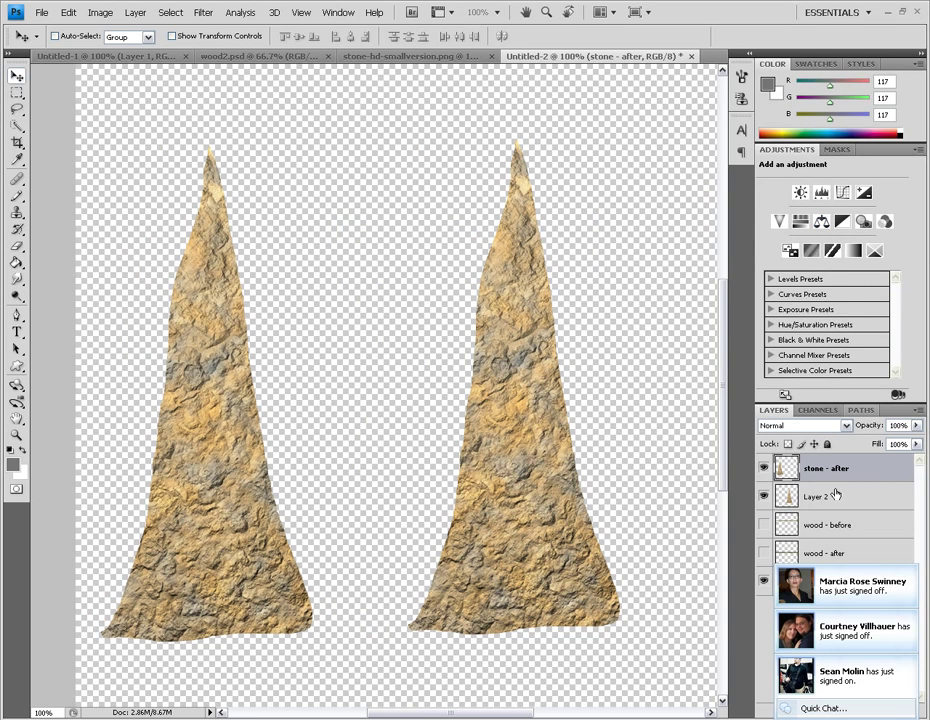
Rename the original stone spike layer, Layer 2, as "stone - before"
right_click(835, 494)
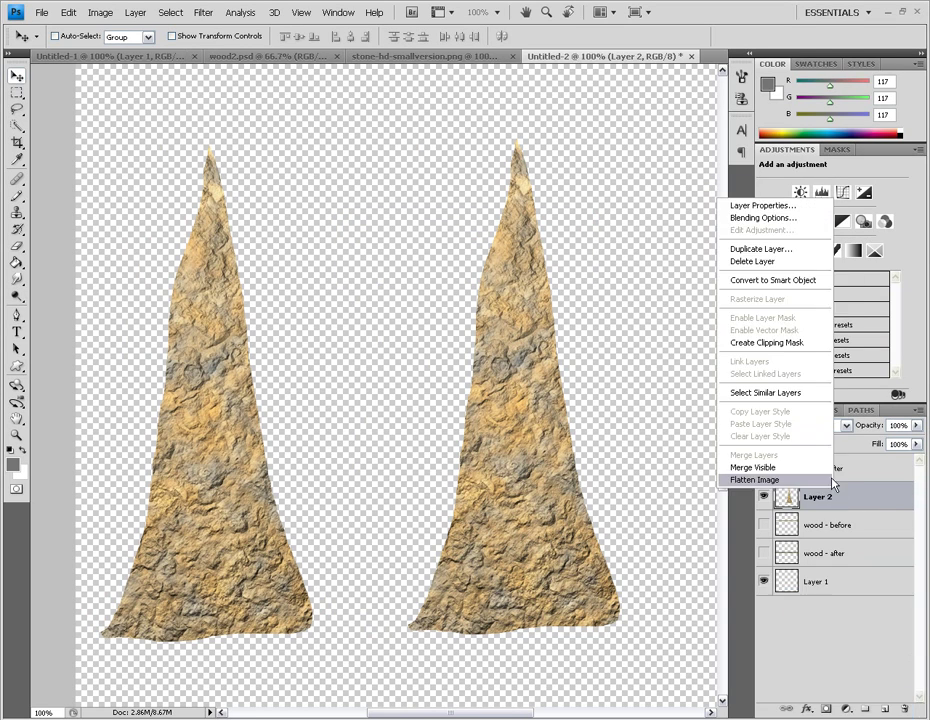
click(760, 205)
text(stone - before)
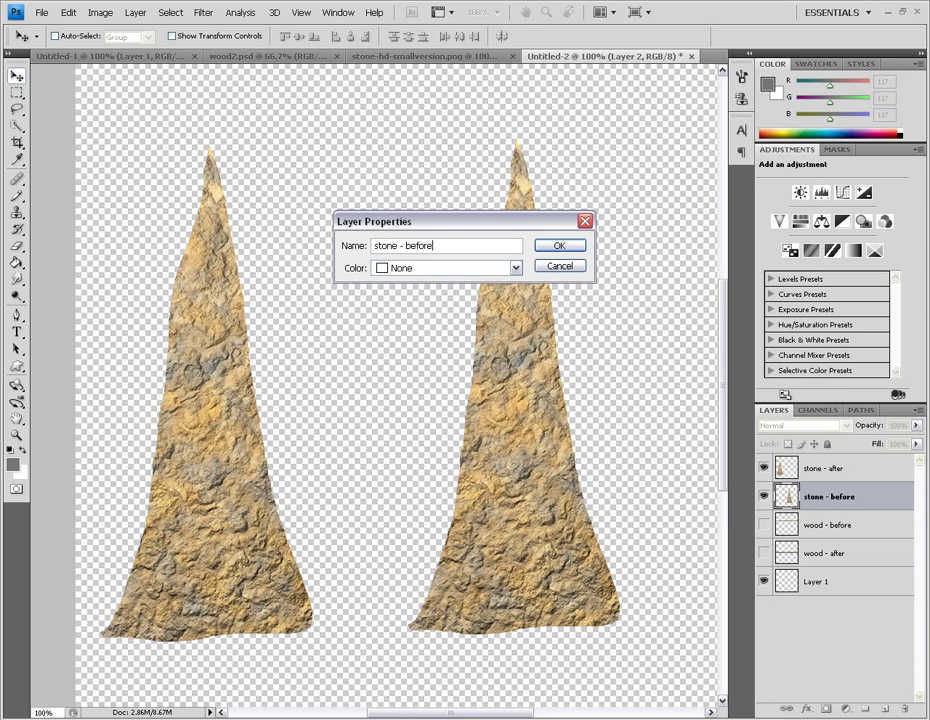
key(Return)
Burn the side edges, tip and base of the "stone - after" spike with the range on Midtones and exposure 26%
click(841, 470)
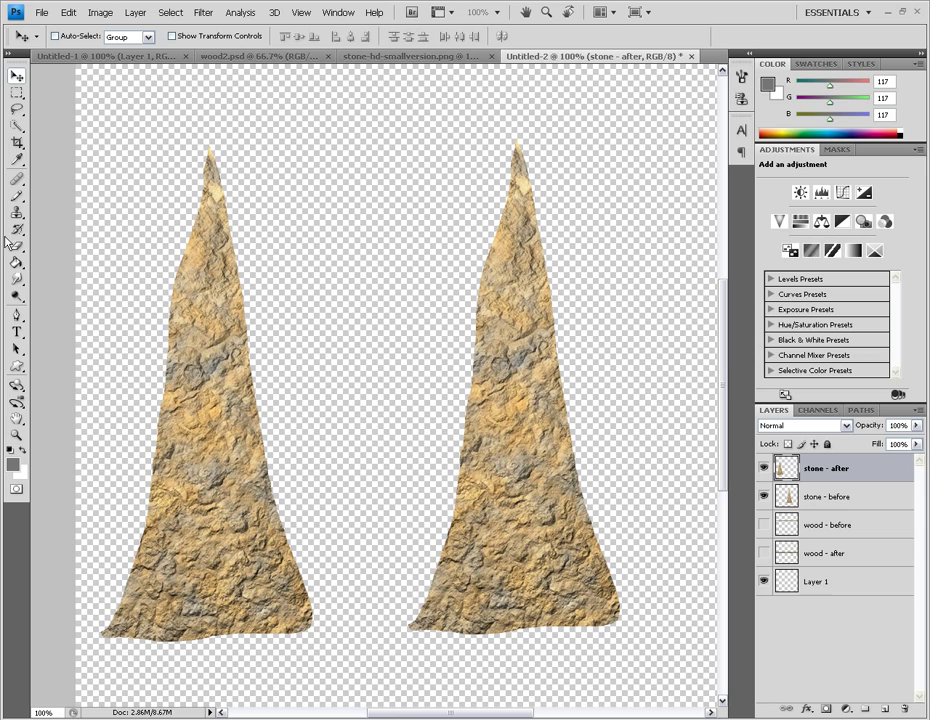
drag(17, 296, 75, 307)
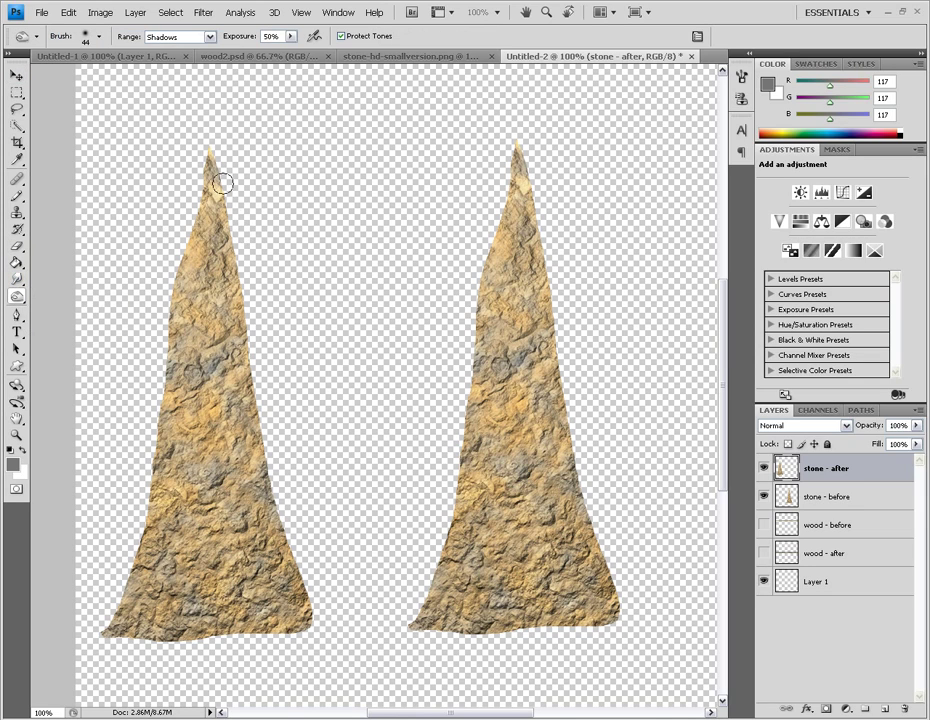
click(190, 37)
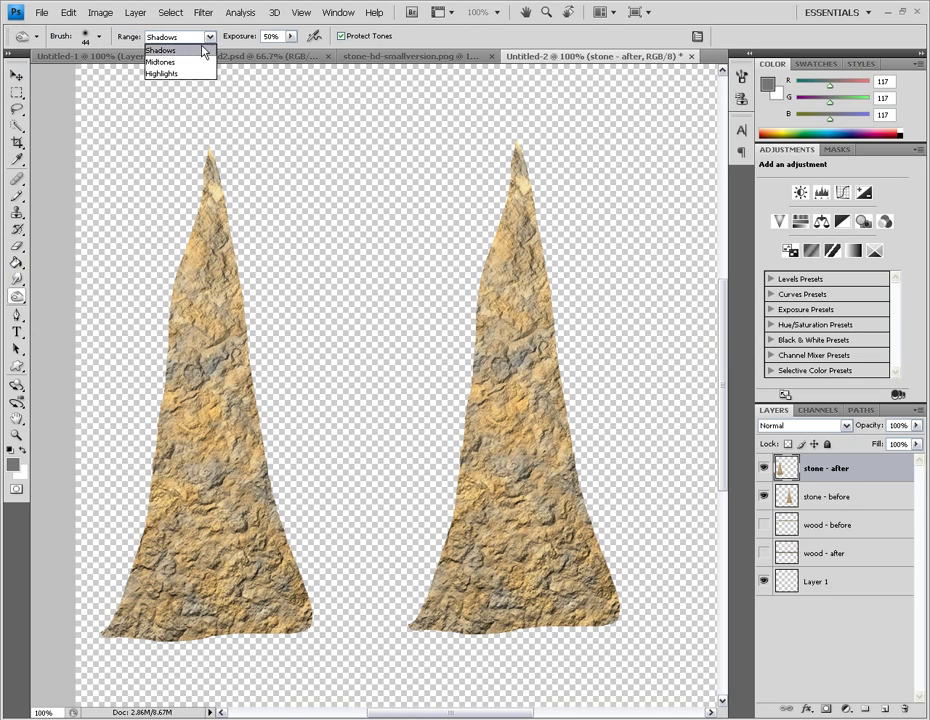
click(170, 53)
mouse_move(292, 37)
mouse_down()
mouse_move(280, 56)
mouse_move(273, 52)
mouse_up()
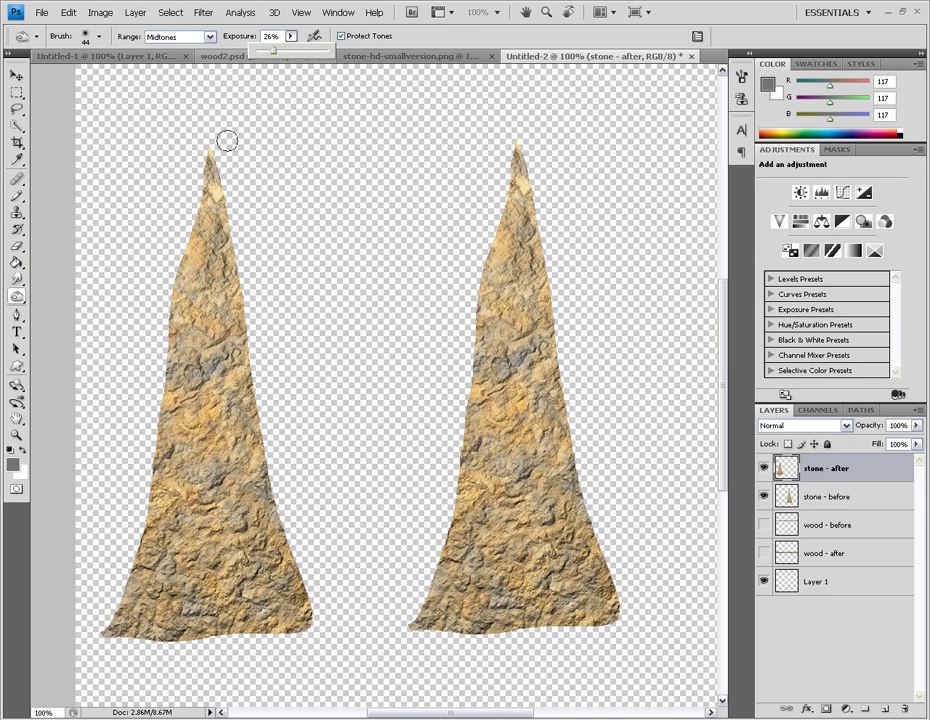
mouse_move(207, 161)
mouse_down()
mouse_move(186, 189)
mouse_move(201, 170)
mouse_move(206, 127)
mouse_move(219, 156)
mouse_move(229, 254)
mouse_move(240, 267)
mouse_move(230, 277)
mouse_move(230, 317)
mouse_move(223, 290)
mouse_move(256, 421)
mouse_move(240, 466)
mouse_move(237, 416)
mouse_move(272, 446)
mouse_up()
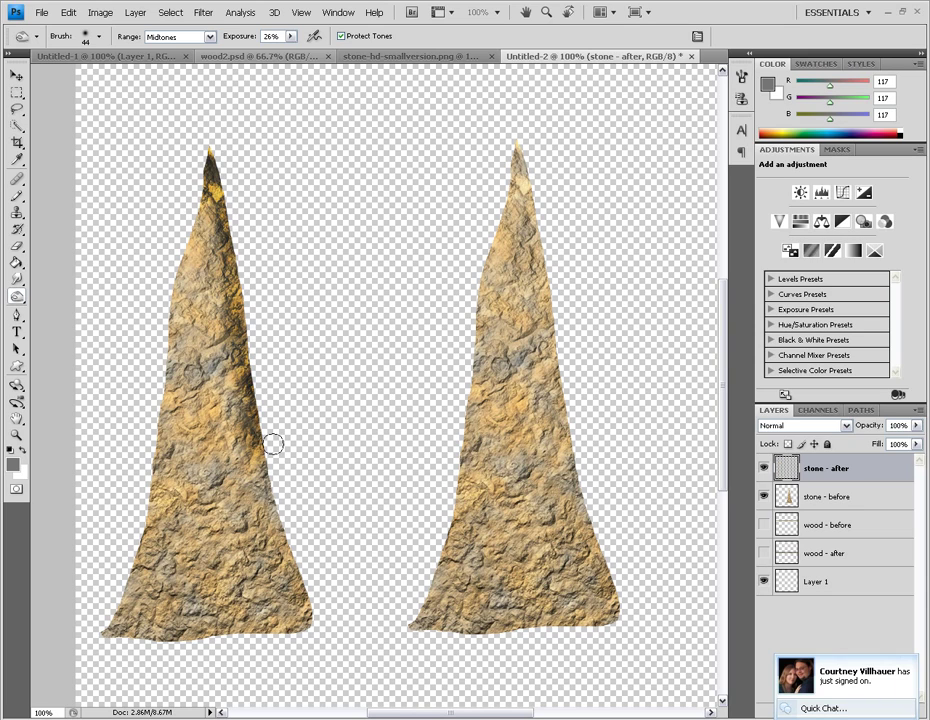
mouse_move(175, 250)
mouse_down()
mouse_move(170, 165)
mouse_move(190, 395)
mouse_up()
mouse_move(264, 518)
mouse_down()
mouse_move(306, 573)
mouse_move(278, 512)
mouse_move(166, 578)
mouse_move(142, 652)
mouse_move(122, 634)
mouse_move(262, 636)
mouse_move(244, 624)
mouse_move(102, 600)
mouse_move(138, 582)
mouse_move(110, 654)
mouse_move(138, 631)
mouse_move(147, 588)
mouse_move(115, 625)
mouse_move(128, 522)
mouse_move(160, 512)
mouse_move(160, 470)
mouse_move(146, 500)
mouse_move(183, 452)
mouse_move(179, 482)
mouse_move(150, 438)
mouse_move(192, 482)
mouse_move(160, 460)
mouse_move(157, 430)
mouse_move(150, 492)
mouse_move(152, 406)
mouse_move(188, 182)
mouse_move(165, 317)
mouse_move(180, 235)
mouse_move(197, 214)
mouse_move(181, 235)
mouse_move(170, 308)
mouse_move(162, 267)
mouse_move(148, 447)
mouse_move(193, 381)
mouse_move(194, 432)
mouse_move(146, 516)
mouse_move(185, 350)
mouse_move(185, 390)
mouse_move(170, 350)
mouse_move(195, 420)
mouse_move(205, 400)
mouse_move(160, 185)
mouse_move(216, 150)
mouse_move(180, 445)
mouse_move(210, 440)
mouse_move(100, 455)
mouse_move(222, 462)
mouse_up()
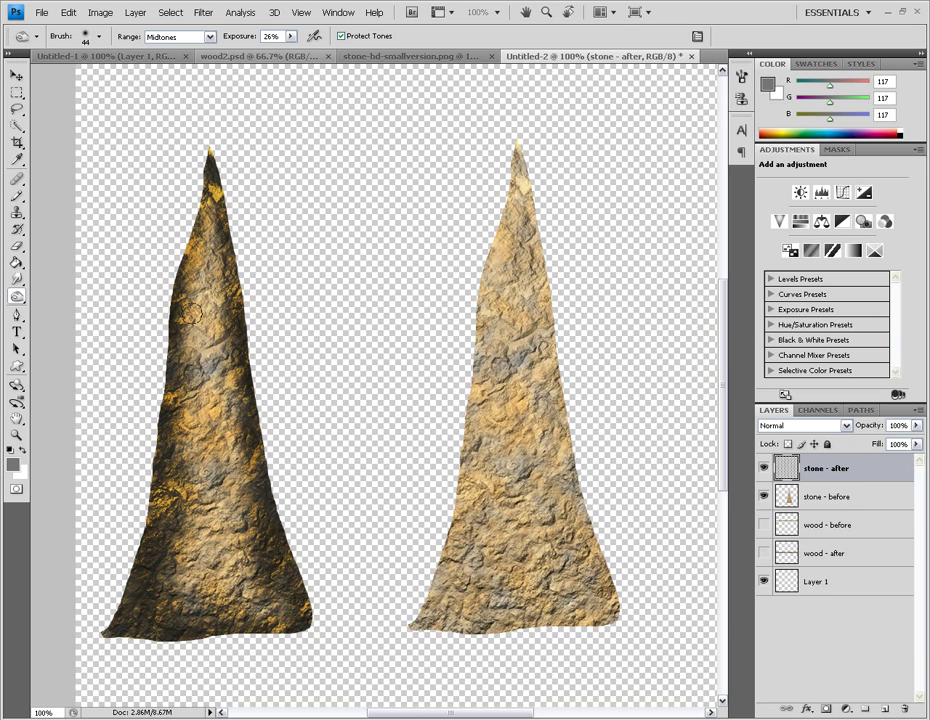
drag(133, 330, 131, 300)
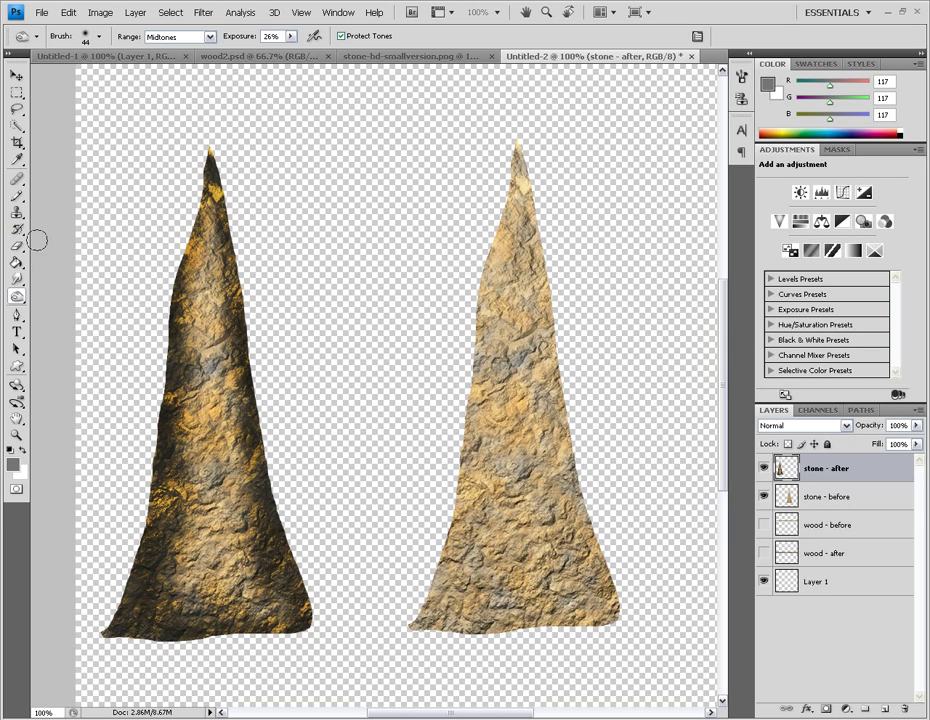
Burn the bright yellow patches along the "stone - after" spike's edges with the range on Highlights and exposure 58%
click(208, 38)
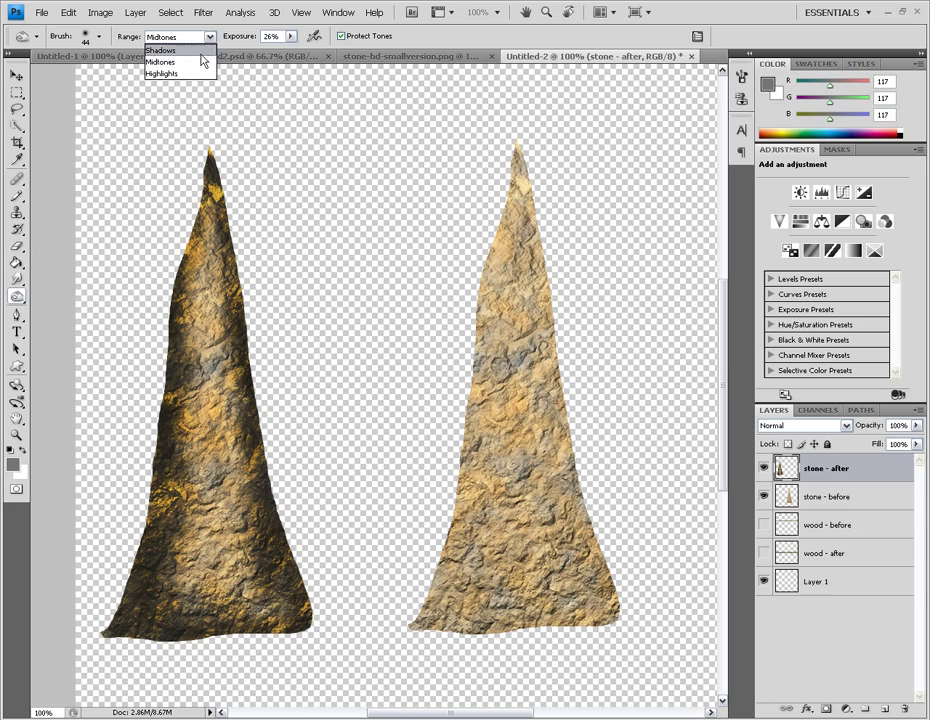
click(200, 69)
click(291, 37)
drag(312, 58, 320, 62)
mouse_move(231, 189)
mouse_down()
mouse_move(212, 172)
mouse_move(217, 186)
mouse_up()
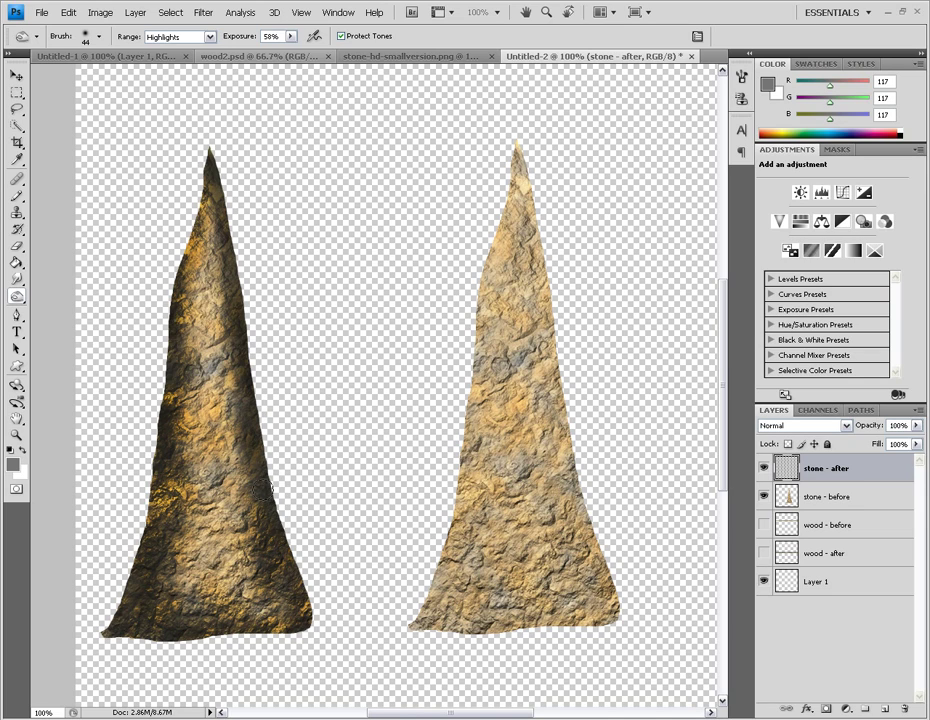
drag(281, 512, 284, 527)
mouse_move(190, 455)
mouse_down()
mouse_move(225, 449)
mouse_move(168, 461)
mouse_move(133, 430)
mouse_up()
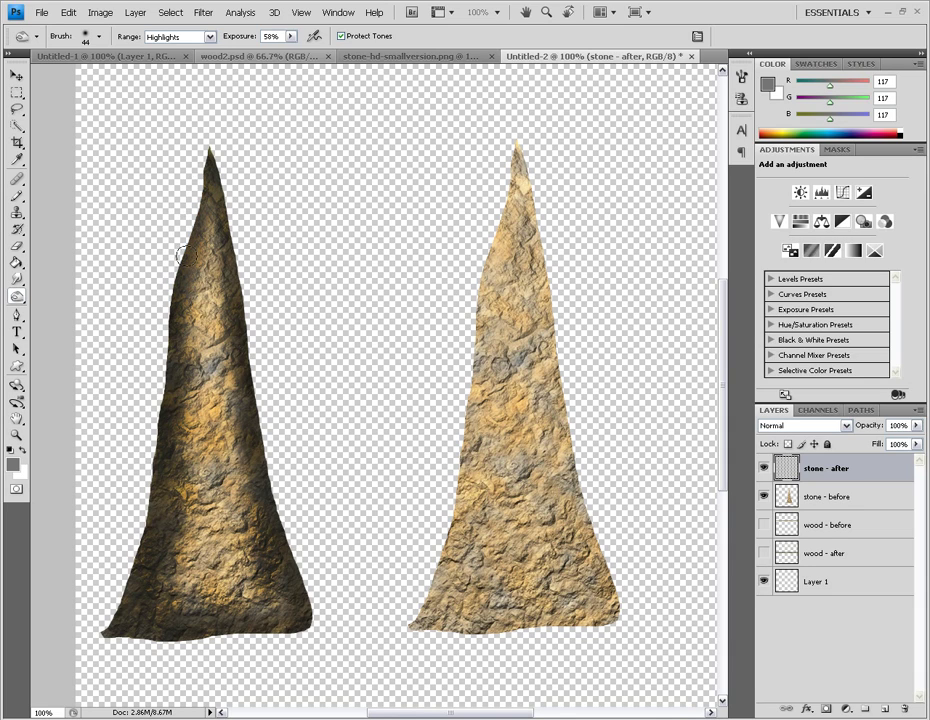
Burn a dark rim around the outline of the "stone - after" spike with the range set to Shadows
click(182, 37)
click(186, 50)
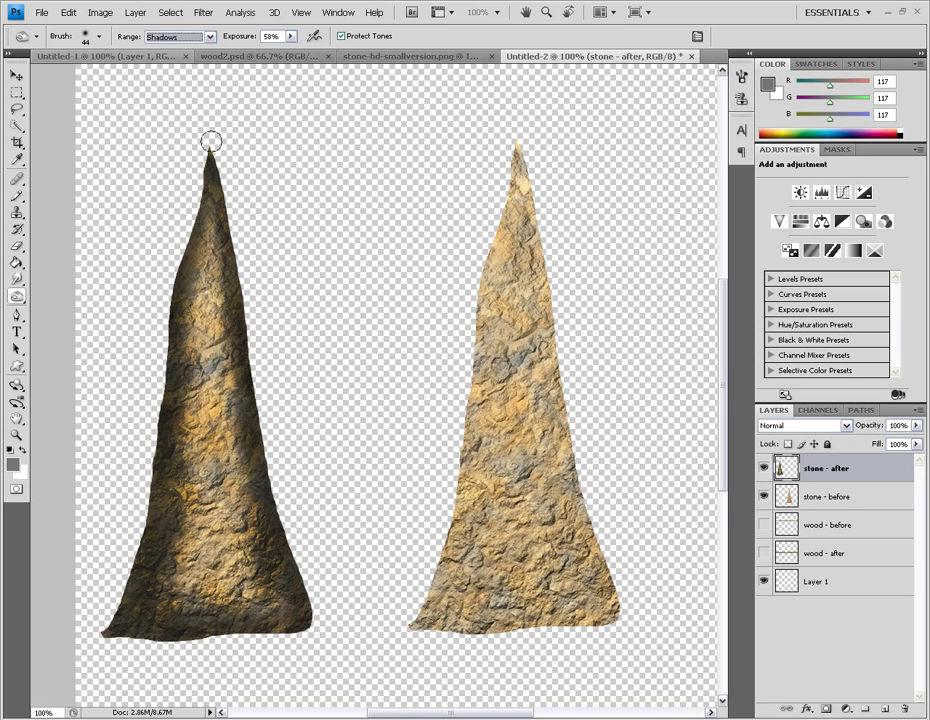
mouse_move(225, 163)
mouse_down()
mouse_move(274, 445)
mouse_move(255, 394)
mouse_move(258, 430)
mouse_move(269, 433)
mouse_move(281, 482)
mouse_move(273, 444)
mouse_move(290, 558)
mouse_move(273, 475)
mouse_move(316, 601)
mouse_move(308, 578)
mouse_move(312, 650)
mouse_move(300, 636)
mouse_move(306, 642)
mouse_move(240, 639)
mouse_move(283, 634)
mouse_move(156, 645)
mouse_move(72, 637)
mouse_move(114, 645)
mouse_move(107, 604)
mouse_move(138, 519)
mouse_move(144, 190)
mouse_move(158, 146)
mouse_move(190, 151)
mouse_move(196, 168)
mouse_move(160, 302)
mouse_move(157, 395)
mouse_move(152, 409)
mouse_move(145, 403)
mouse_move(133, 525)
mouse_move(137, 509)
mouse_move(102, 565)
mouse_up()
Touch up the darkened edge of the "stone - after" spike with the burn range set back to Highlights
click(195, 36)
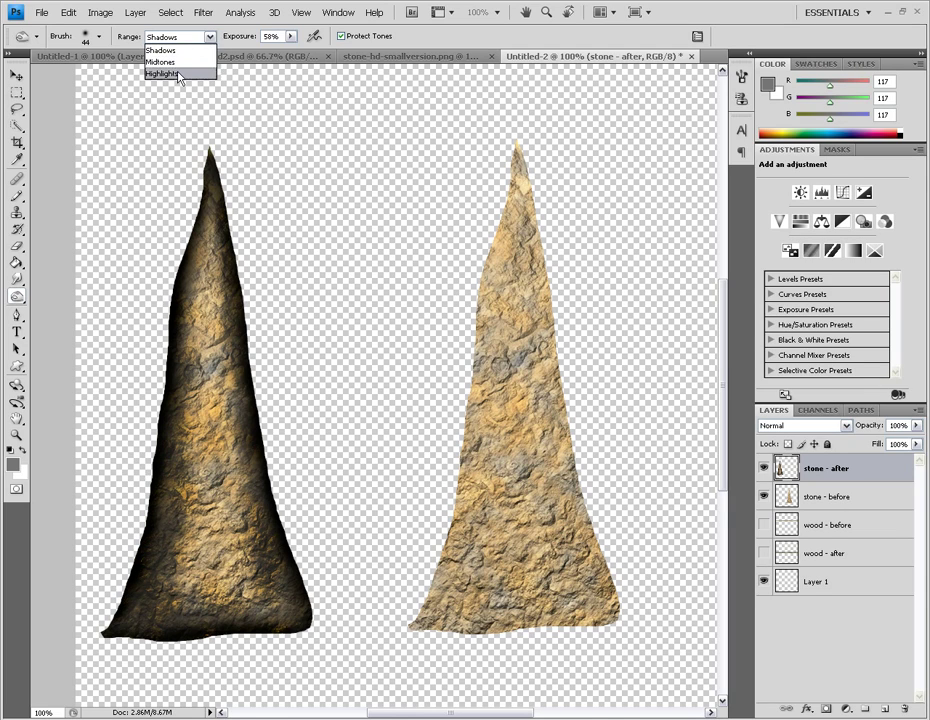
click(125, 55)
click(140, 535)
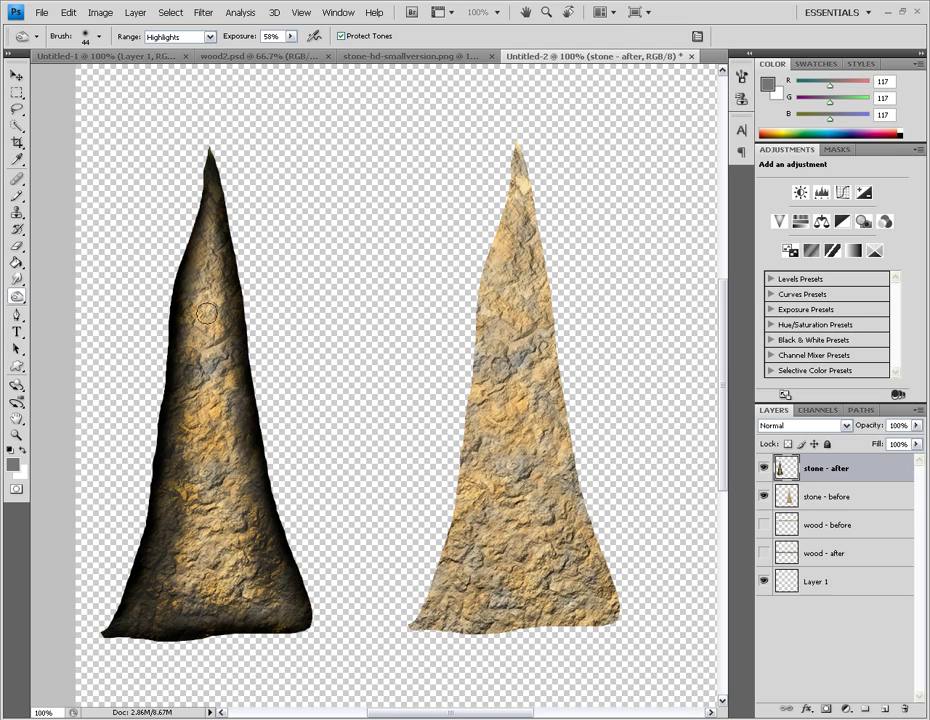
Dodge a highlight down the middle of the "stone - after" spike using Midtones at 17% exposure
click(17, 296)
click(42, 295)
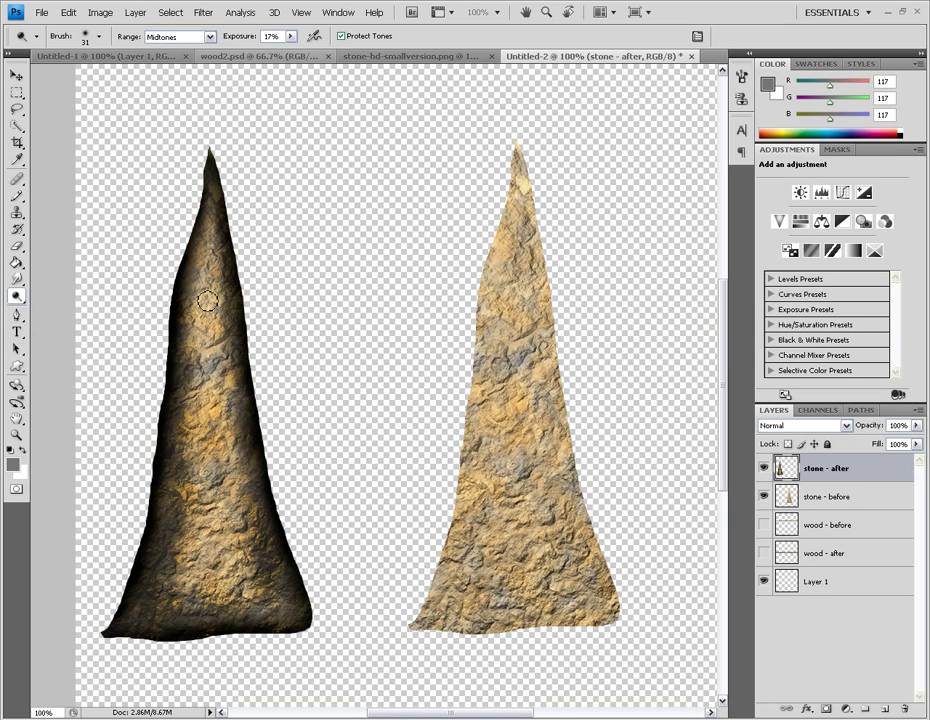
mouse_move(202, 449)
mouse_down()
mouse_move(221, 312)
mouse_move(210, 530)
mouse_move(207, 393)
mouse_move(231, 408)
mouse_move(175, 395)
mouse_move(126, 338)
mouse_move(132, 405)
mouse_move(182, 607)
mouse_move(135, 432)
mouse_move(185, 432)
mouse_move(170, 438)
mouse_move(187, 447)
mouse_up()
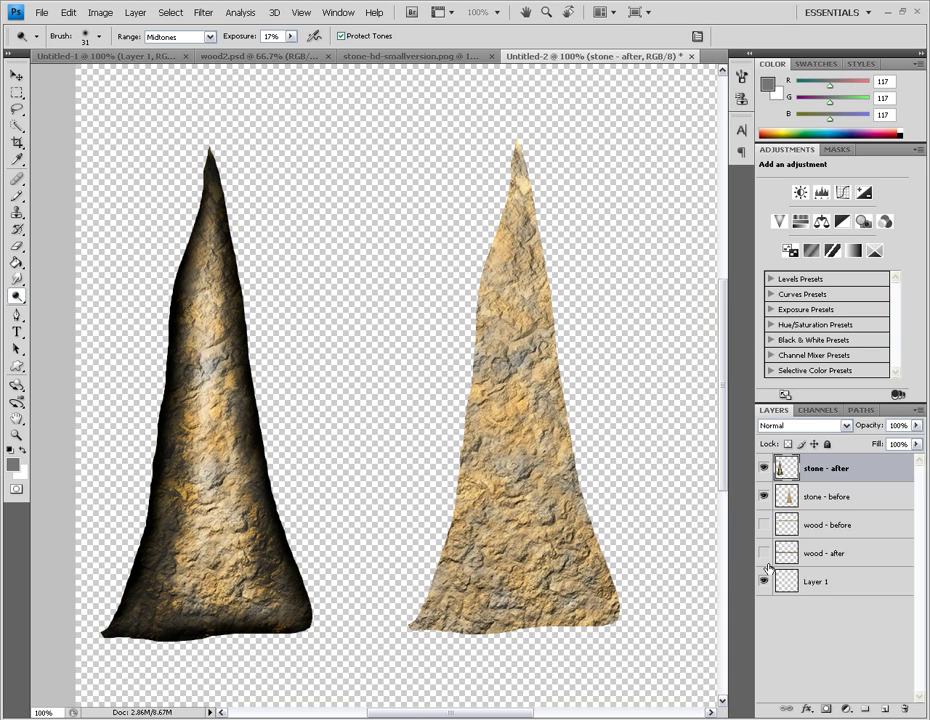
Merge the "stone - after" and "stone - before" layers into one layer
ctrl+click(827, 502)
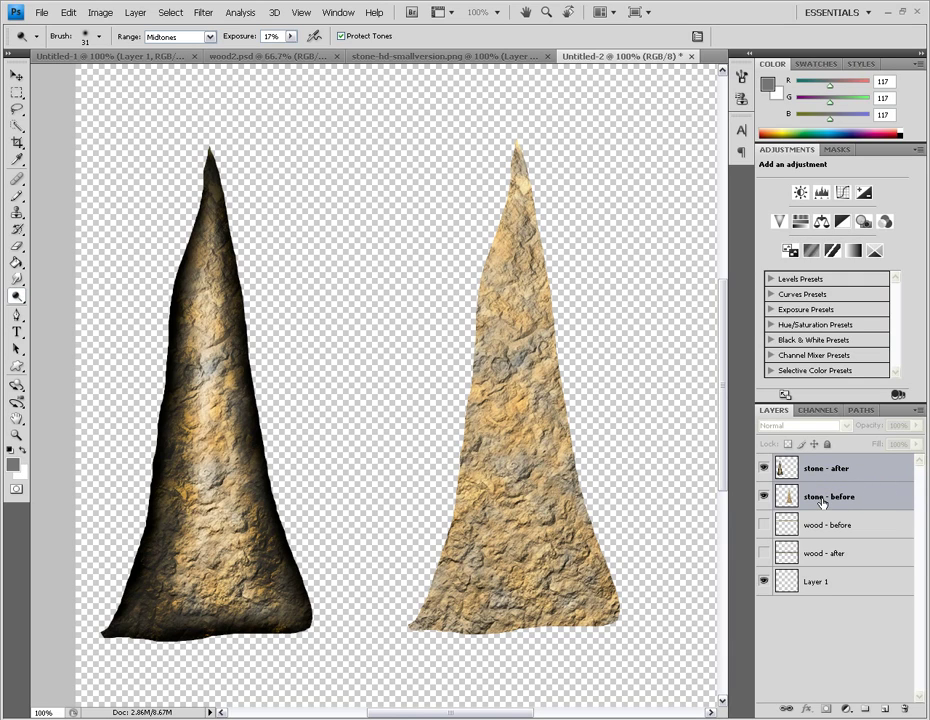
right_click(822, 503)
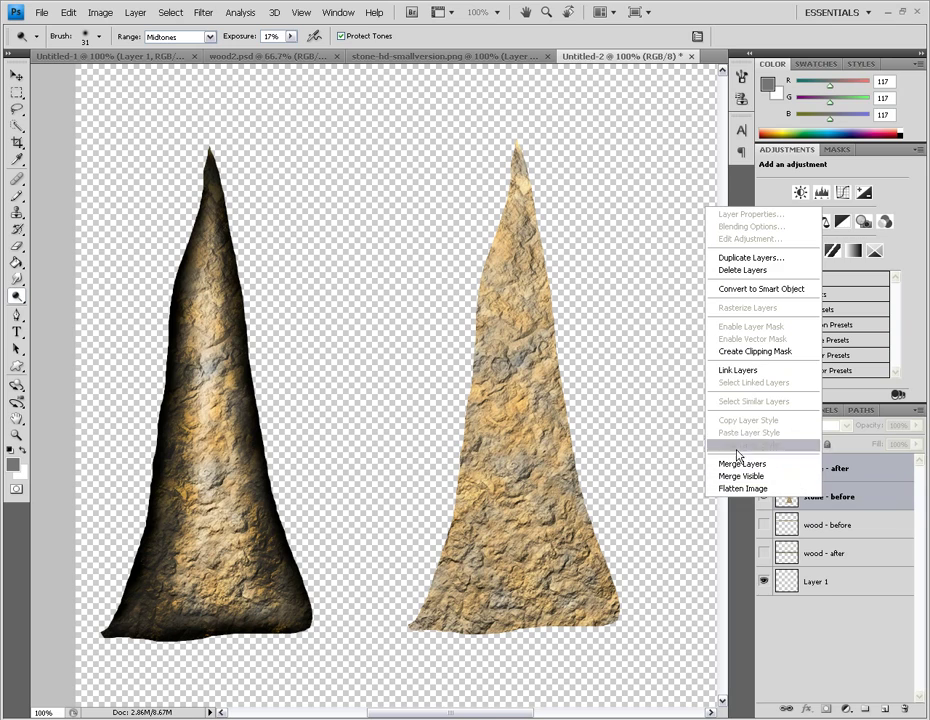
click(136, 16)
click(135, 13)
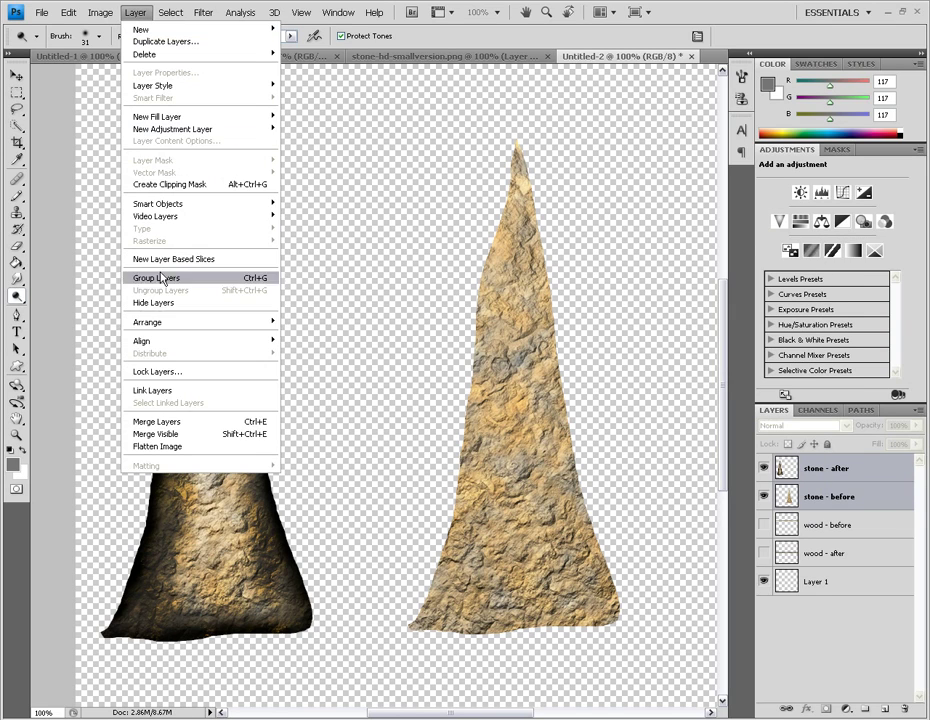
click(186, 428)
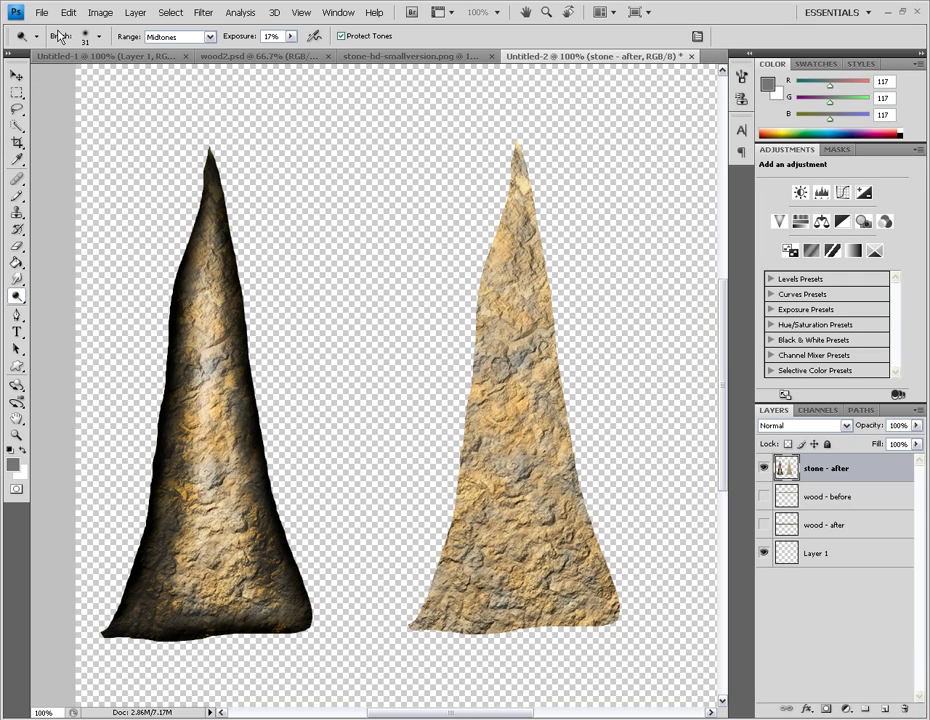
key(ctrl+t)
key(Escape)
key(o)
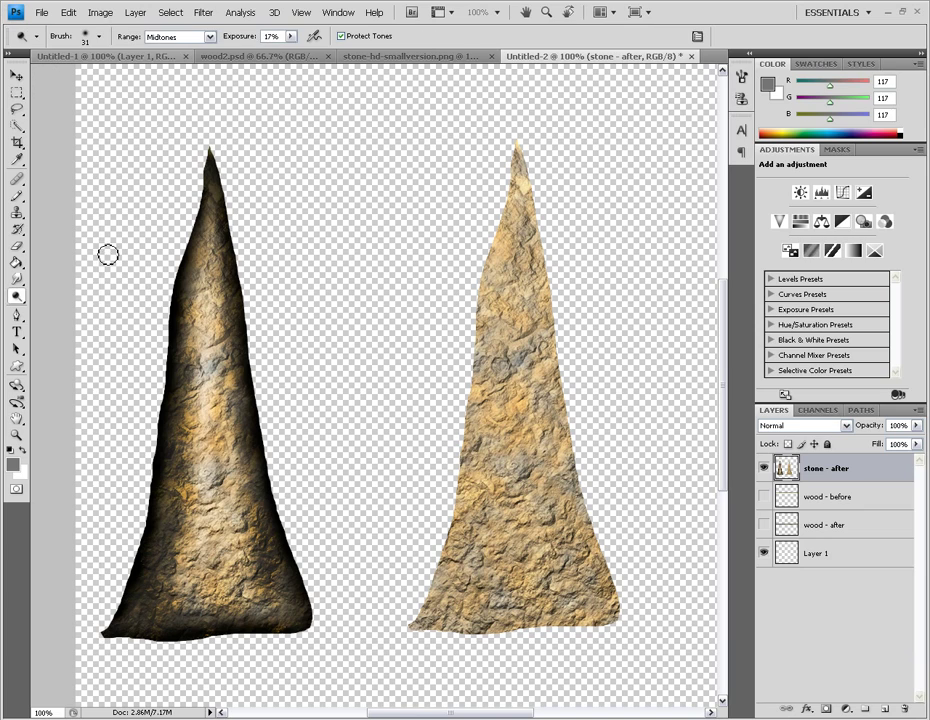
Scale the merged pair of spikes down to roughly a fifth of its size and move it to about X 404, Y 473 px
click(68, 12)
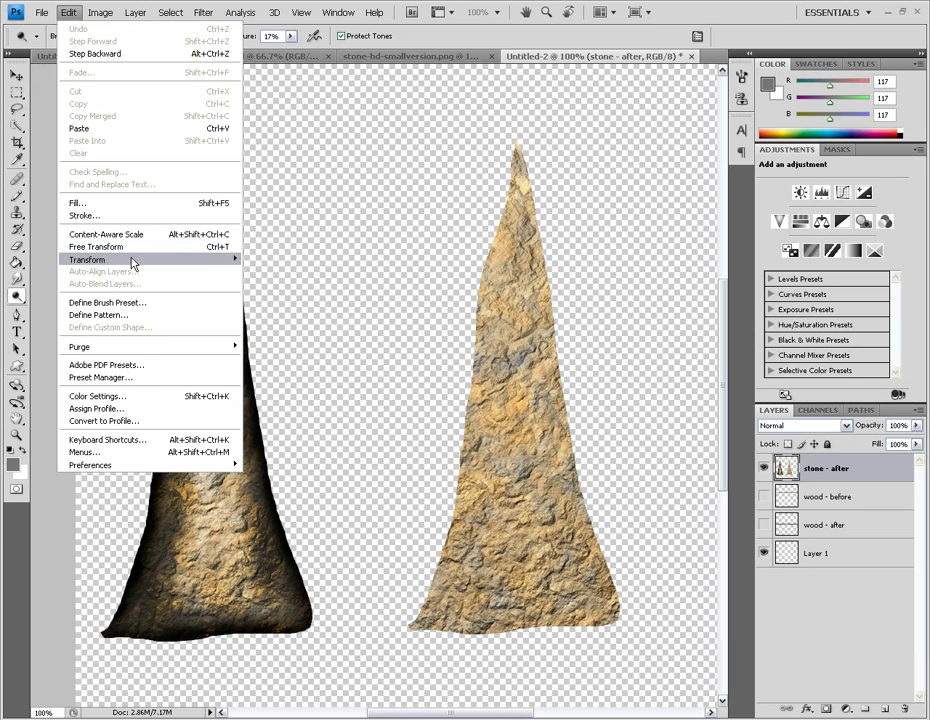
click(96, 246)
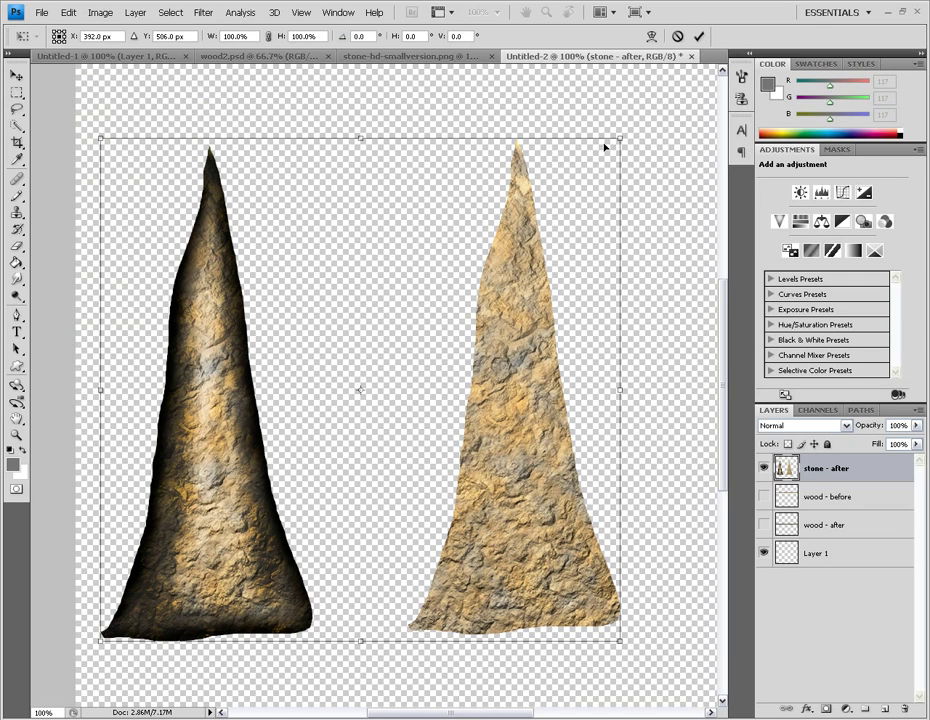
mouse_move(619, 136)
mouse_down()
mouse_move(353, 469)
mouse_move(307, 504)
mouse_move(233, 594)
mouse_move(239, 585)
mouse_up()
key(Return)
key(o)
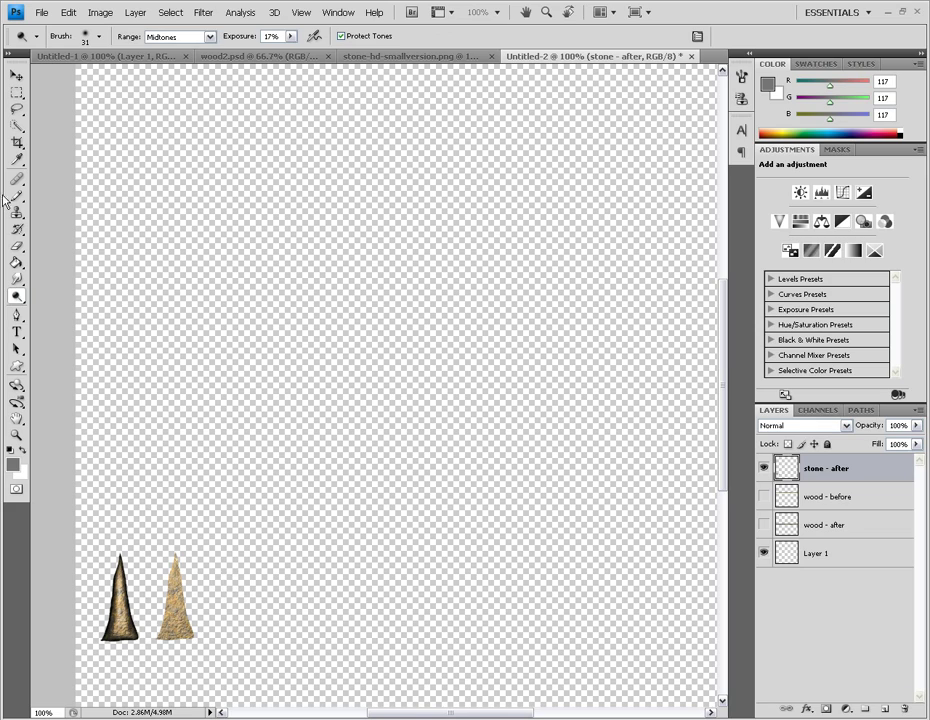
click(16, 78)
drag(145, 525, 361, 299)
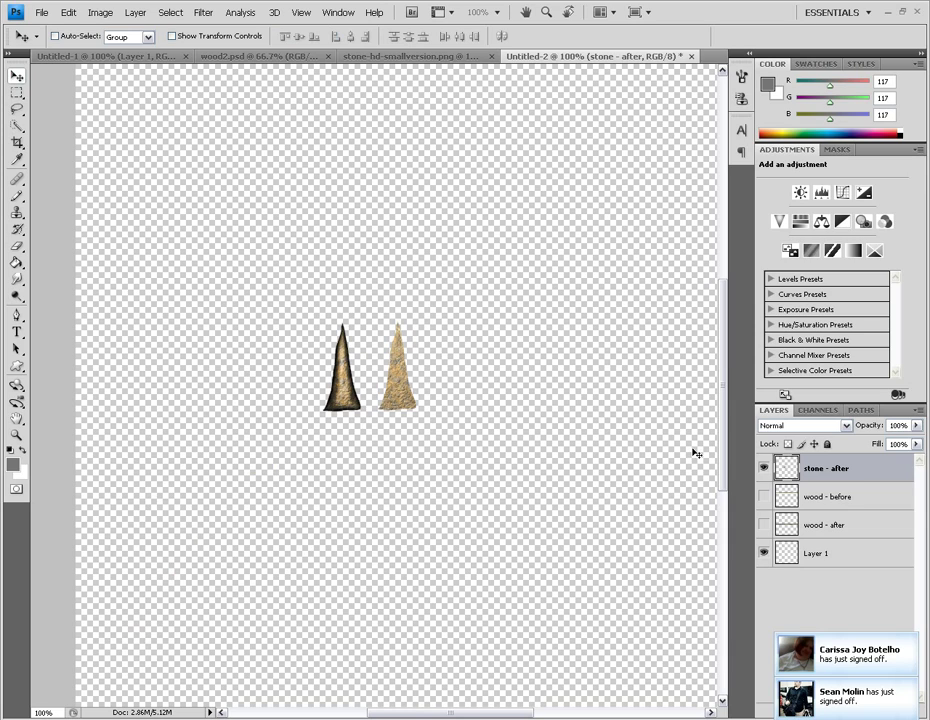
Flip the small pair of stone spikes vertically so their tips point down
key(ctrl+t)
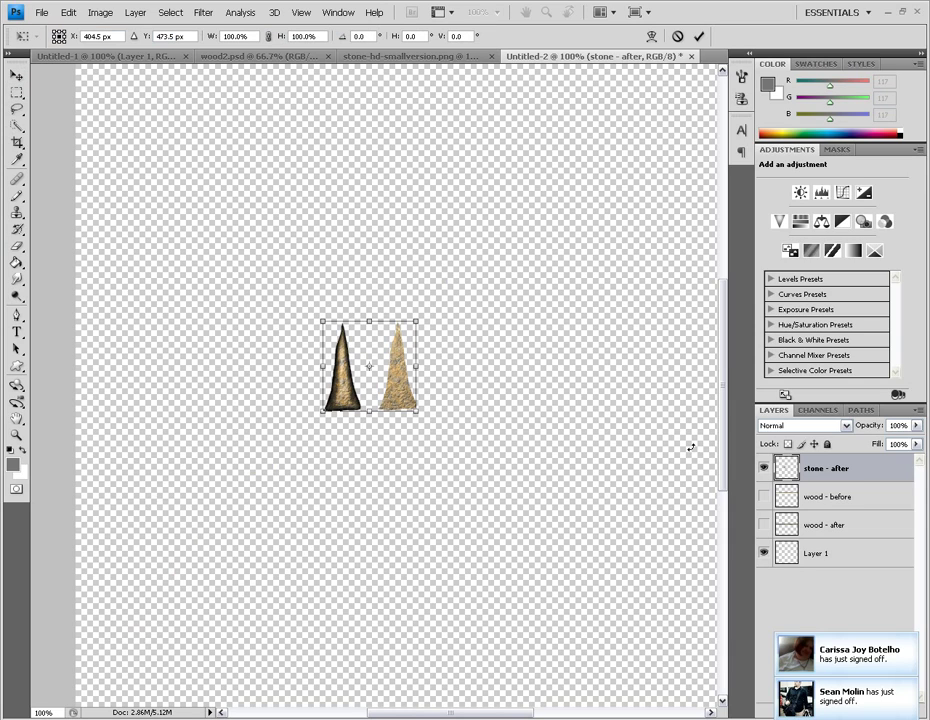
right_click(391, 375)
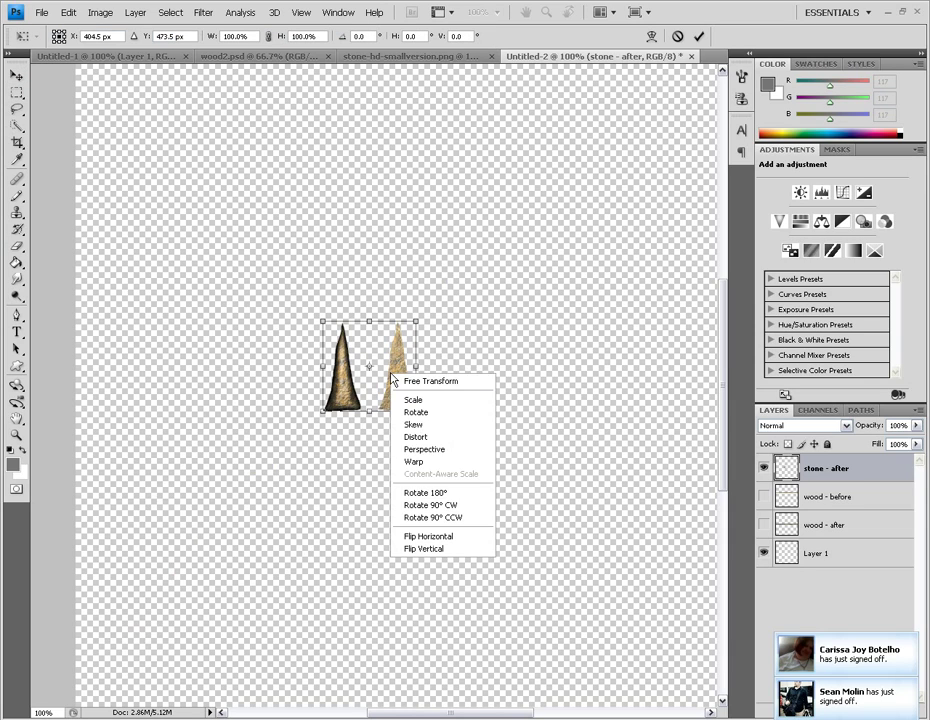
click(430, 549)
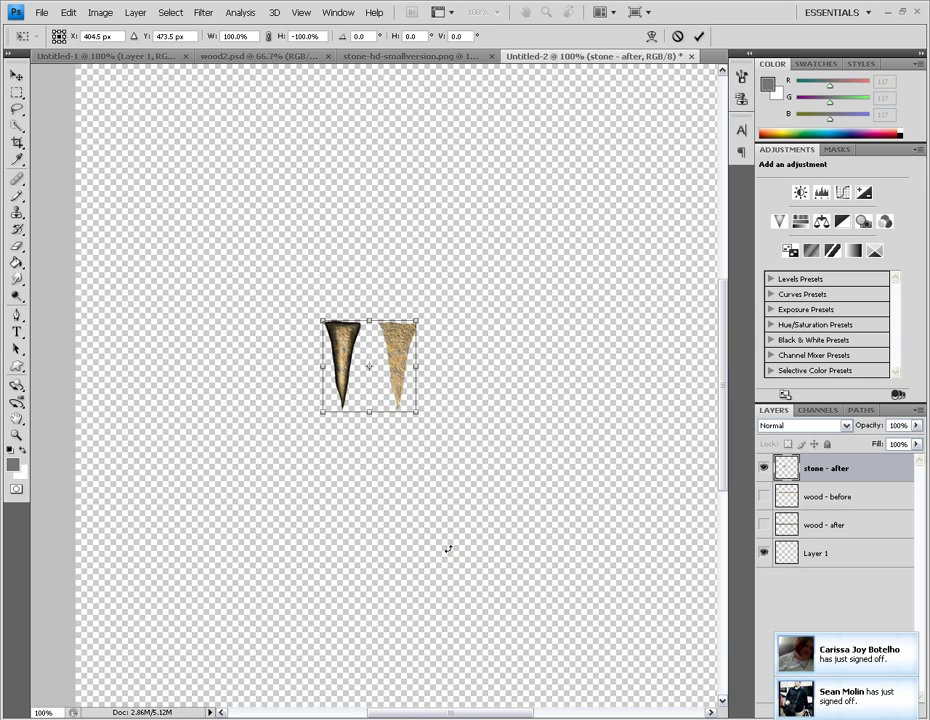
key(Return)
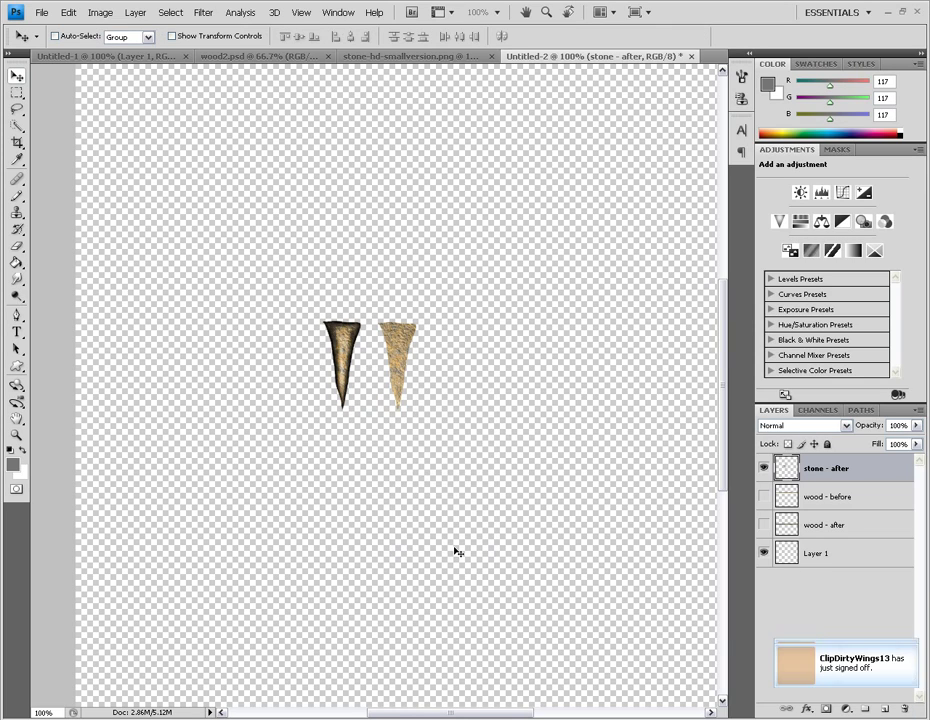
Erase the unshaded spike from the merged layer with a 50 px eraser, keeping only the shaded one
click(17, 246)
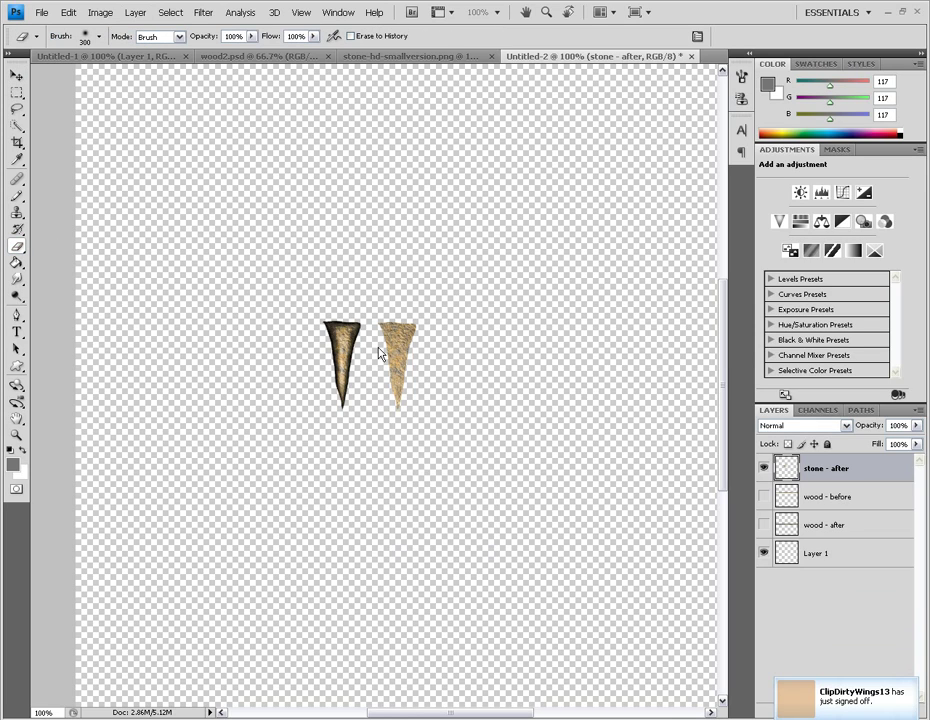
click(99, 38)
text(50)
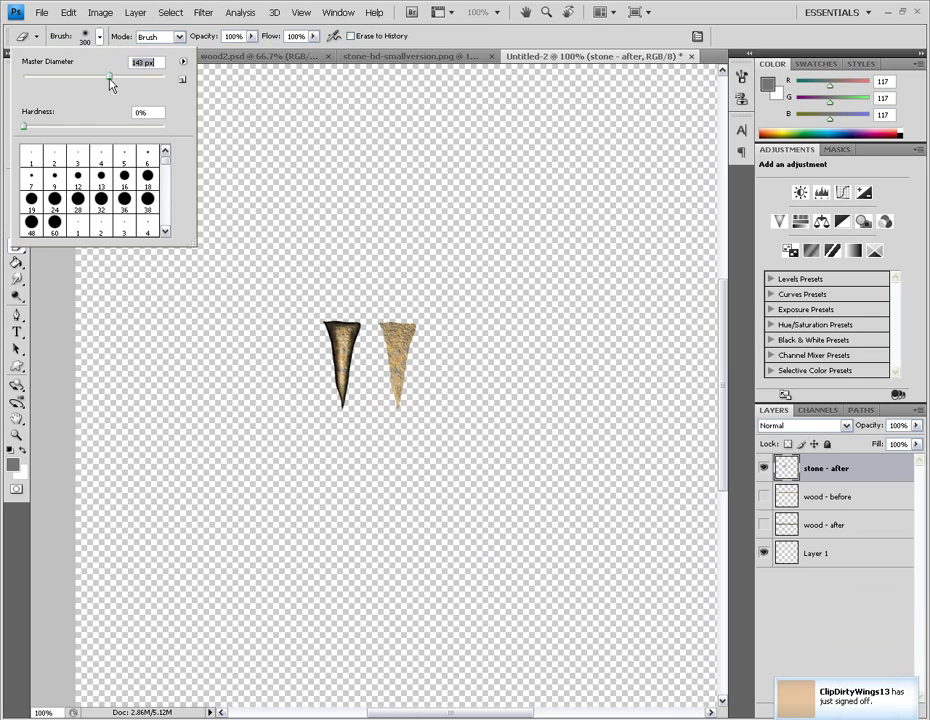
mouse_move(401, 318)
mouse_down()
mouse_move(402, 353)
mouse_move(379, 311)
mouse_move(390, 384)
mouse_up()
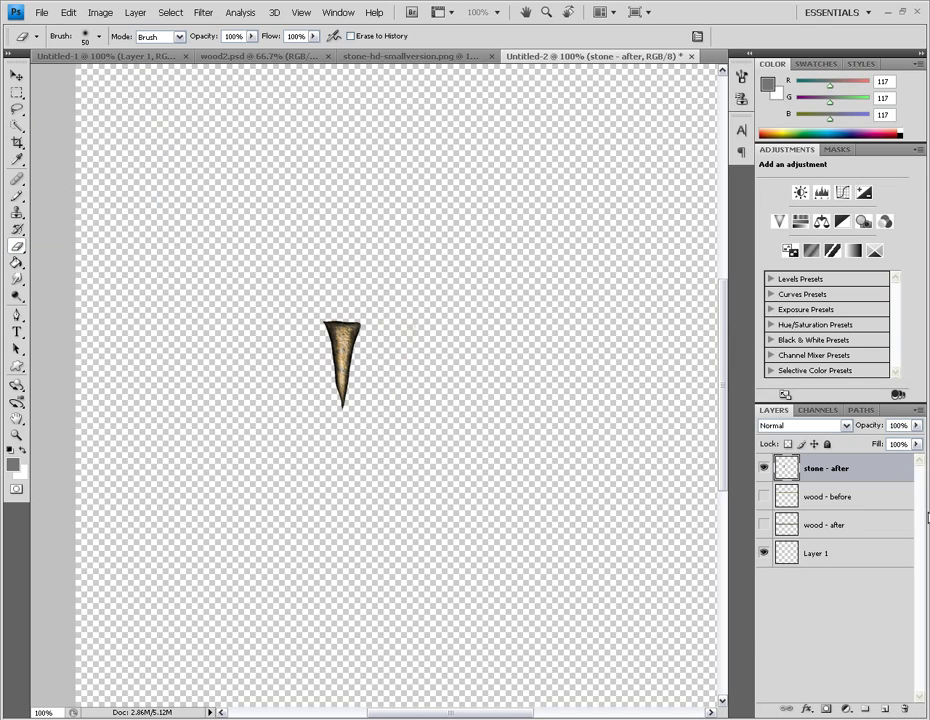
Duplicate the shaded stone spike layer three times
key(ctrl+j)
key(ctrl+j)
key(ctrl+j)
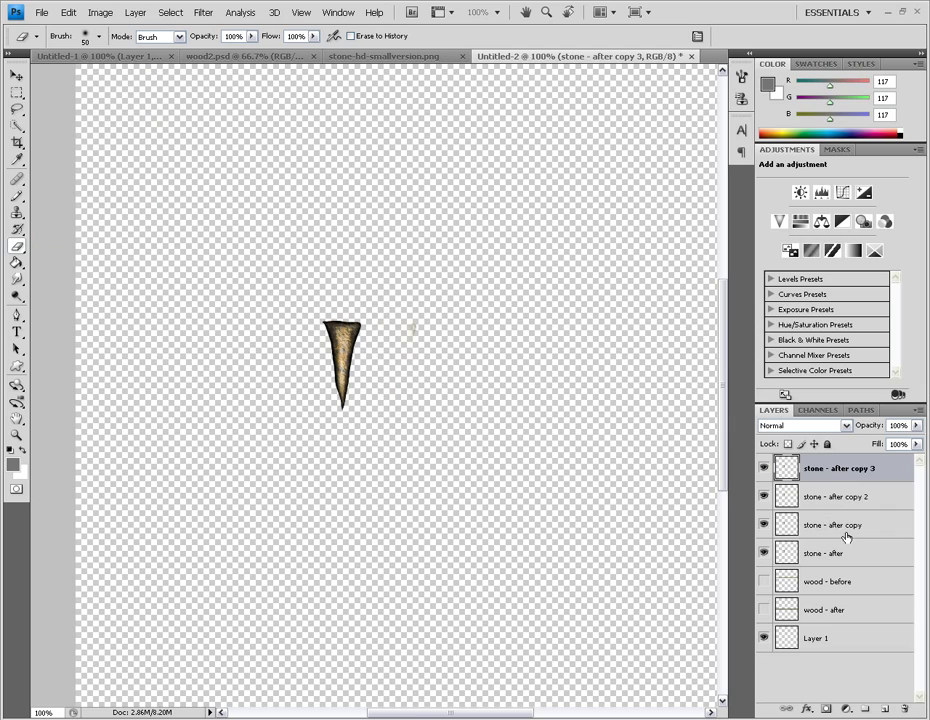
Offset the stone - after copy and stone - after copy 2 spikes to the right so they overlap side by side with the original
click(846, 537)
key(v)
drag(372, 312, 390, 310)
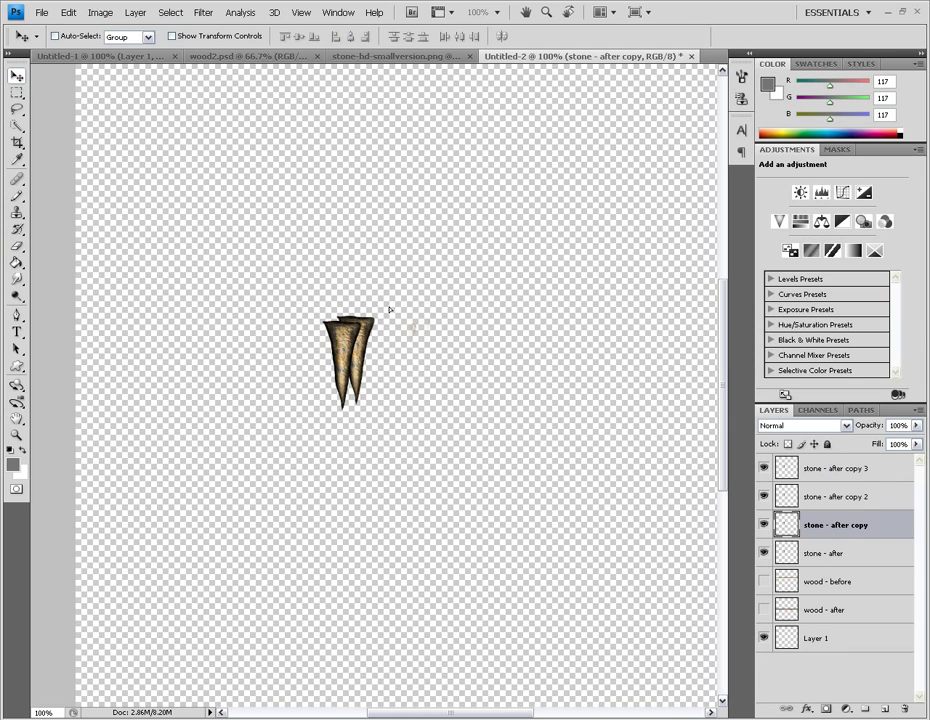
click(822, 496)
drag(453, 388, 466, 389)
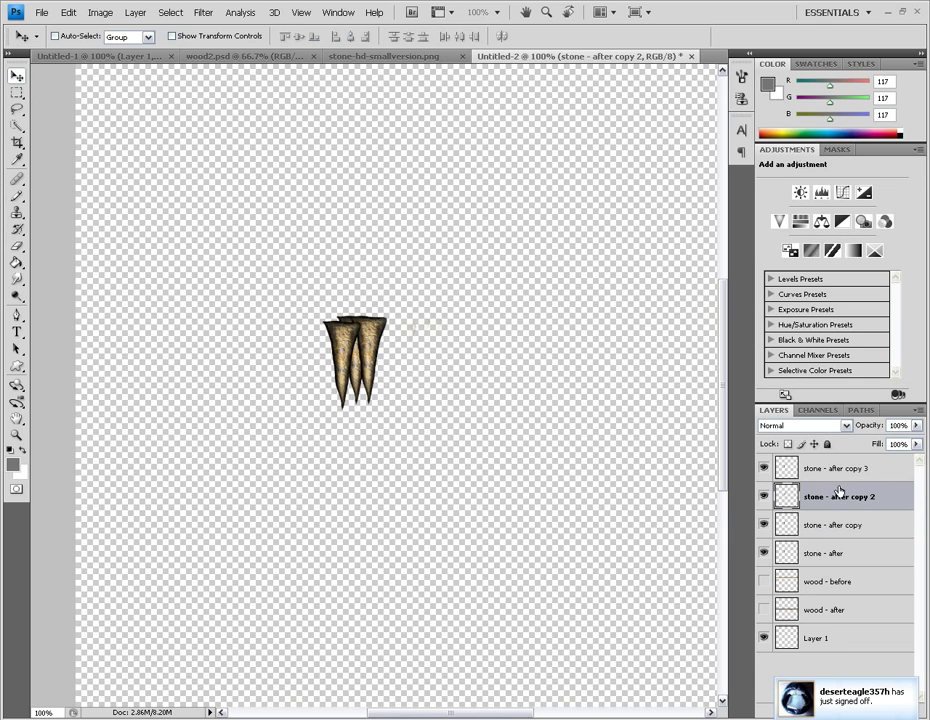
Reorder the stone layers with copy 2 beneath copy and copy 3 beneath stone - after, and shift the copy 3 spike up and right
drag(845, 523, 847, 545)
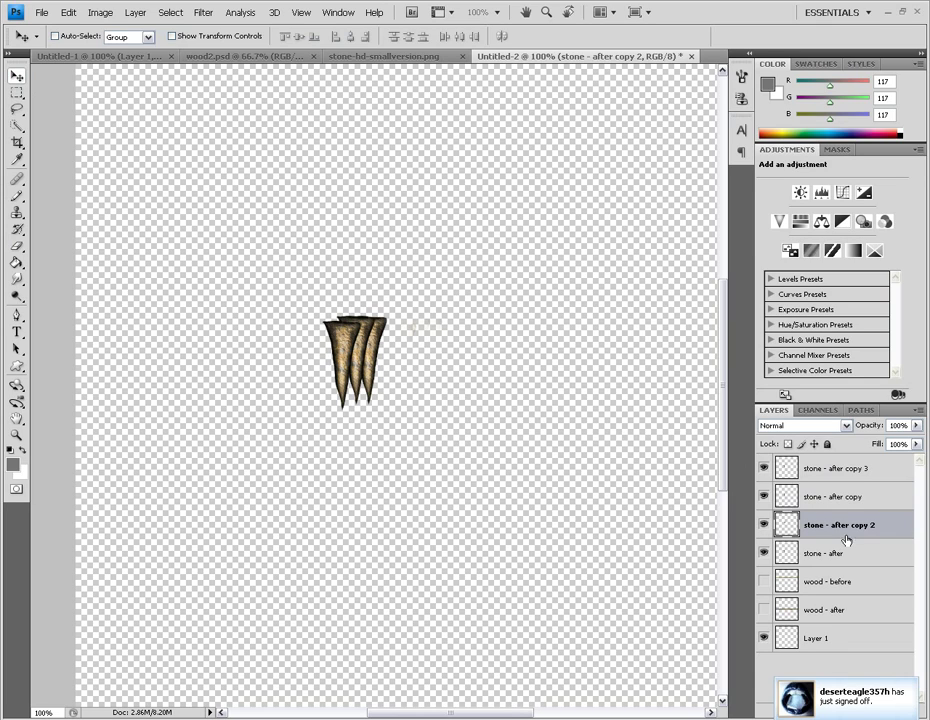
drag(843, 464, 828, 558)
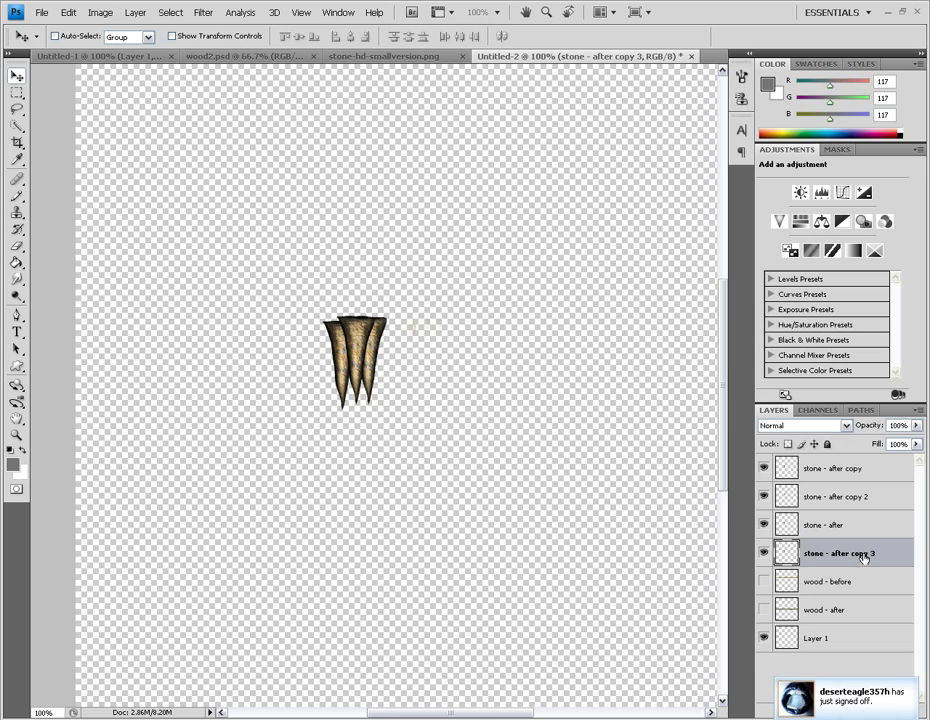
drag(330, 312, 348, 301)
Scale the copy 3 spike to about 88.4% width and 150.4% height, flip it horizontally and tuck it behind the other spikes
key(ctrl+t)
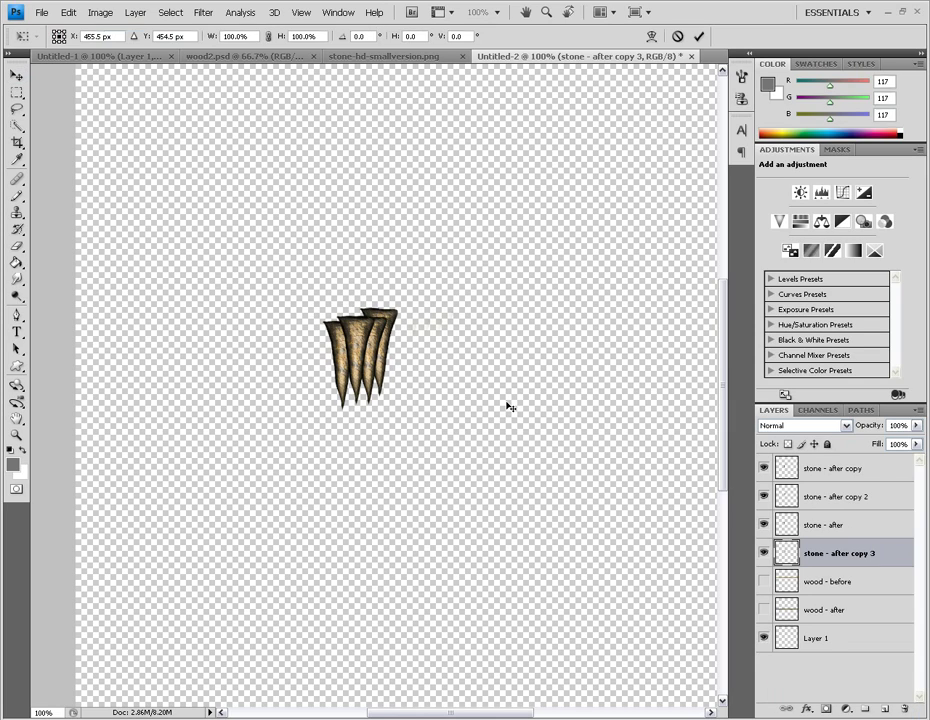
drag(452, 399, 462, 435)
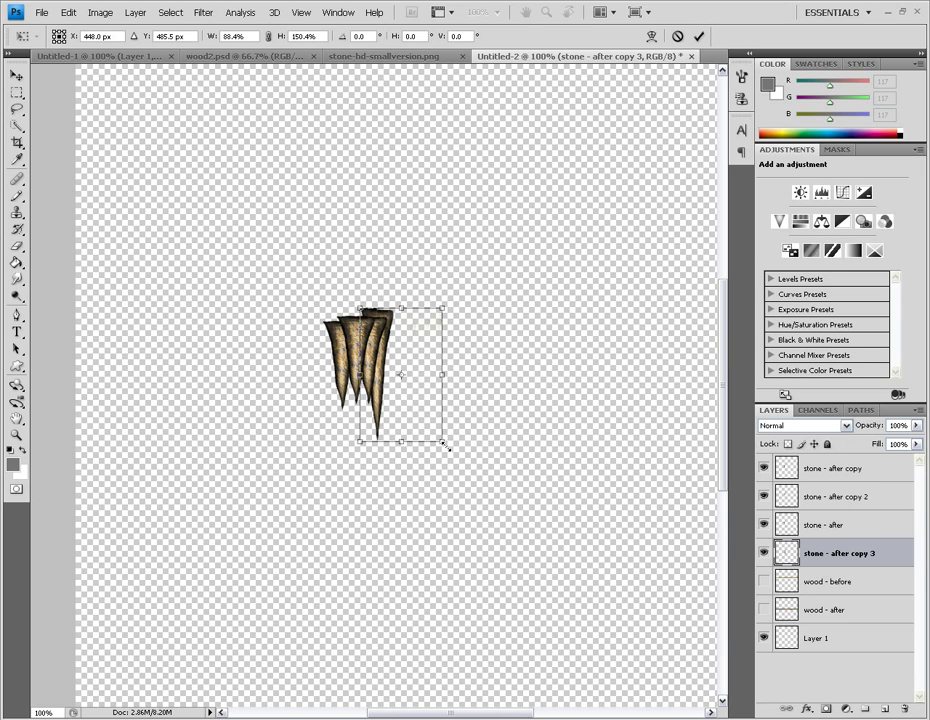
right_click(390, 399)
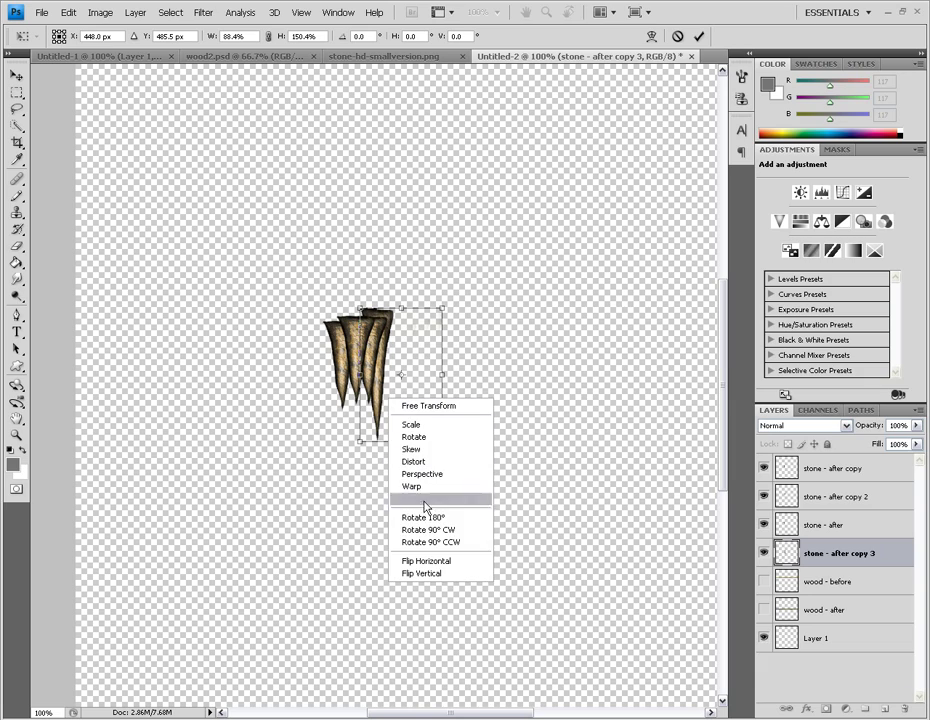
click(432, 561)
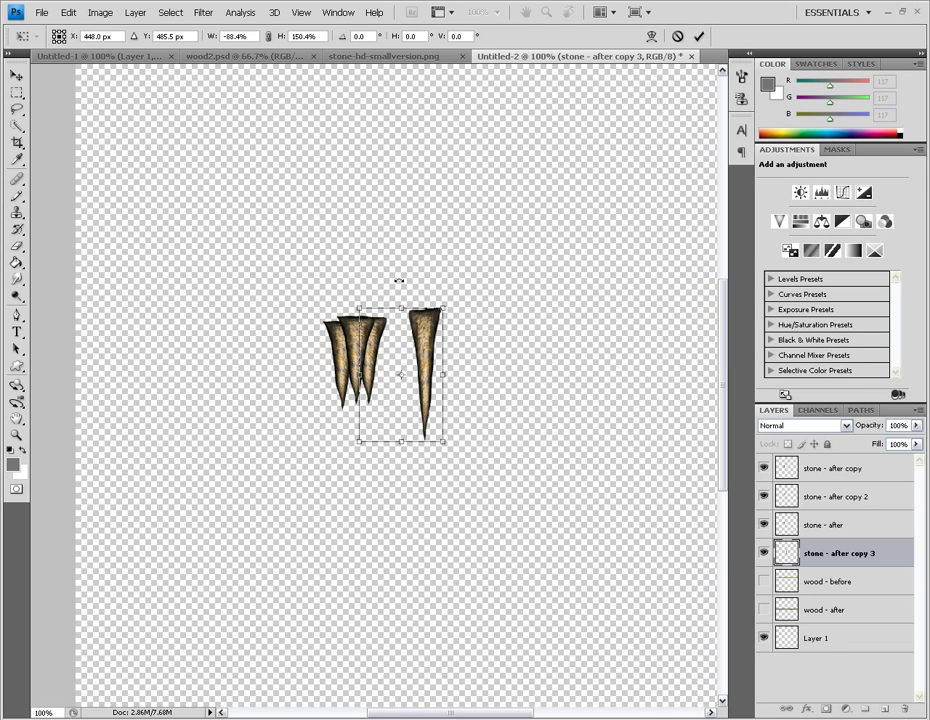
key(Return)
drag(428, 300, 374, 314)
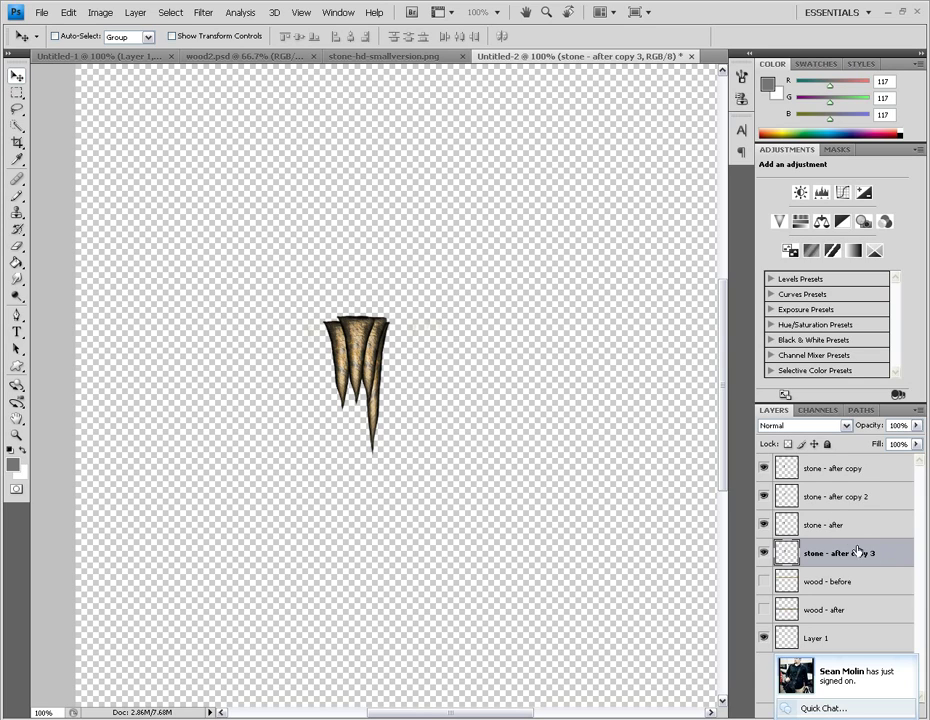
Merge the four stone spike layers and place a duplicate of the cluster behind it, offset to the right and slightly up
shift+click(826, 470)
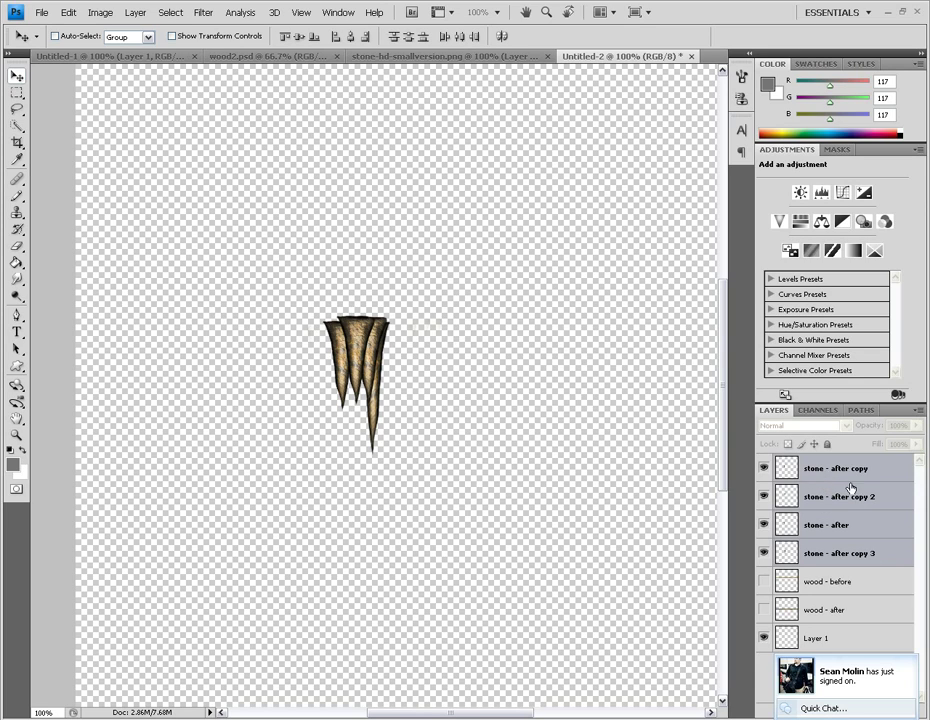
key(ctrl+e)
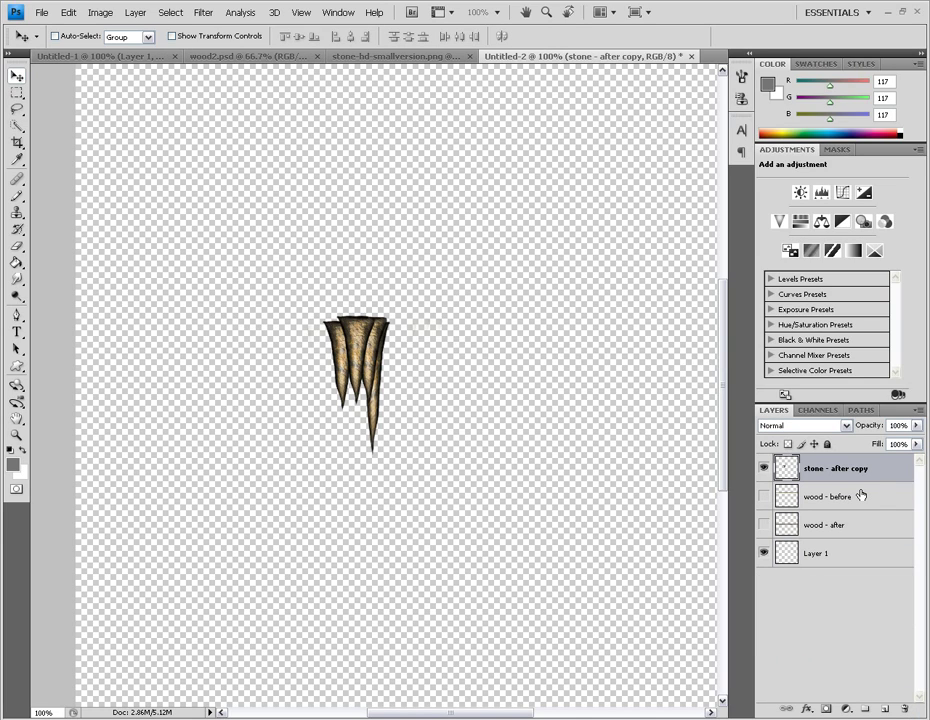
key(ctrl+j)
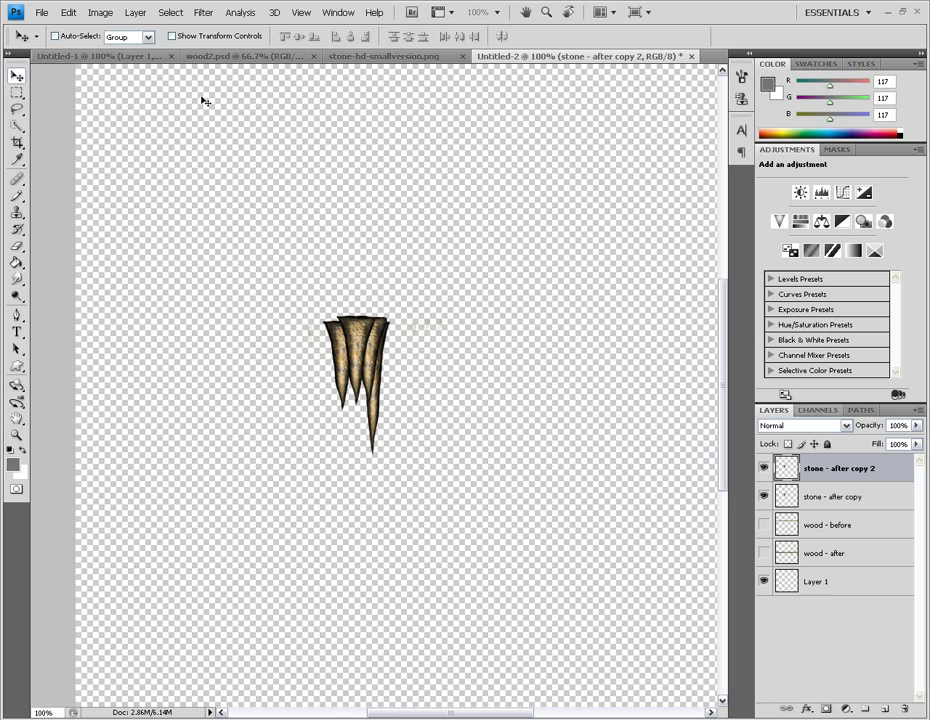
drag(357, 416, 401, 415)
drag(859, 472, 859, 508)
mouse_move(432, 465)
mouse_down()
mouse_move(419, 440)
mouse_move(428, 449)
mouse_up()
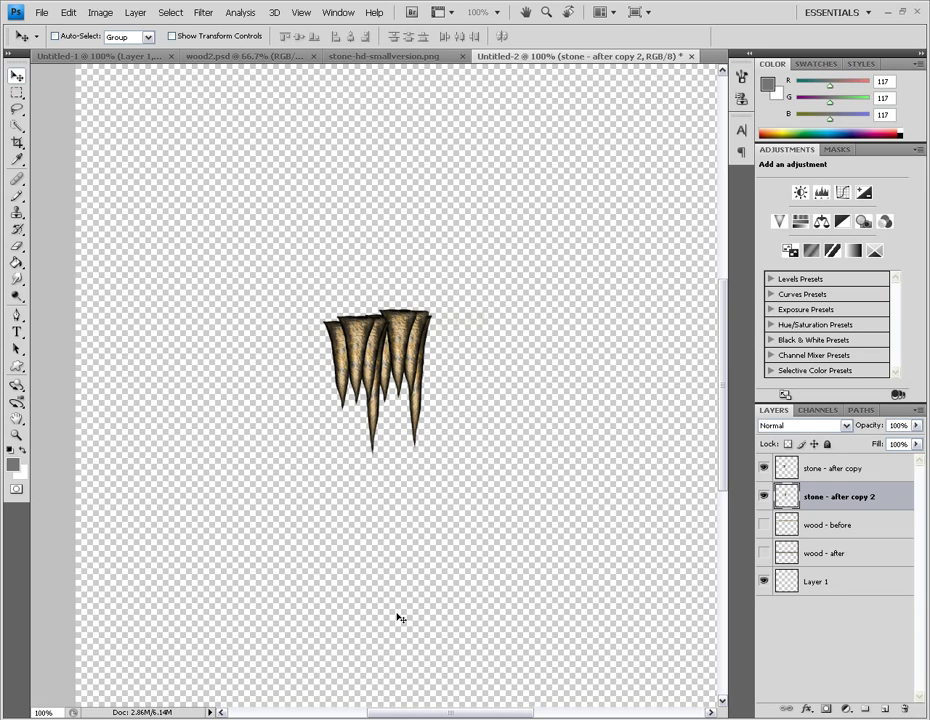
Hide both stone spike cluster layers and make stone - after copy the active layer
click(764, 468)
click(764, 496)
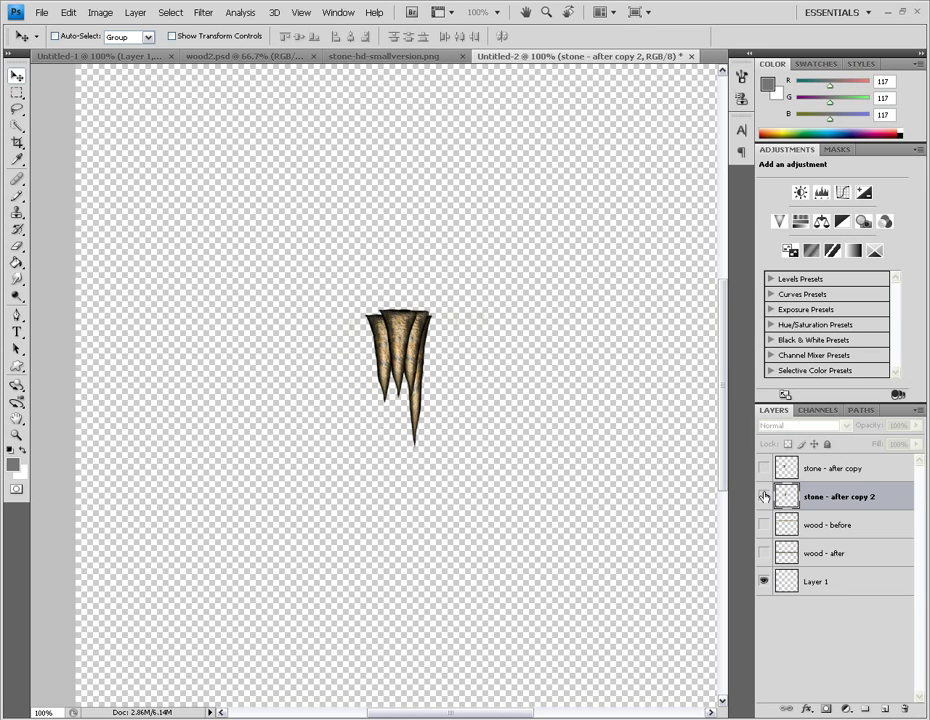
click(833, 468)
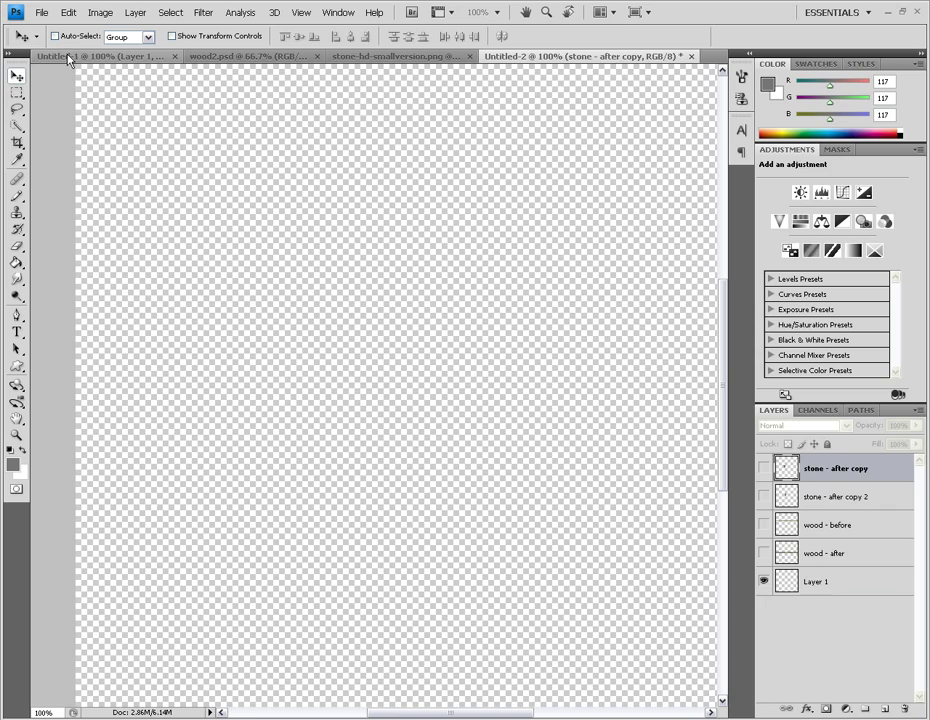
In the Untitled-1 document, select a large circle near the centre of the brushed metal texture with the Elliptical Marquee tool
click(69, 57)
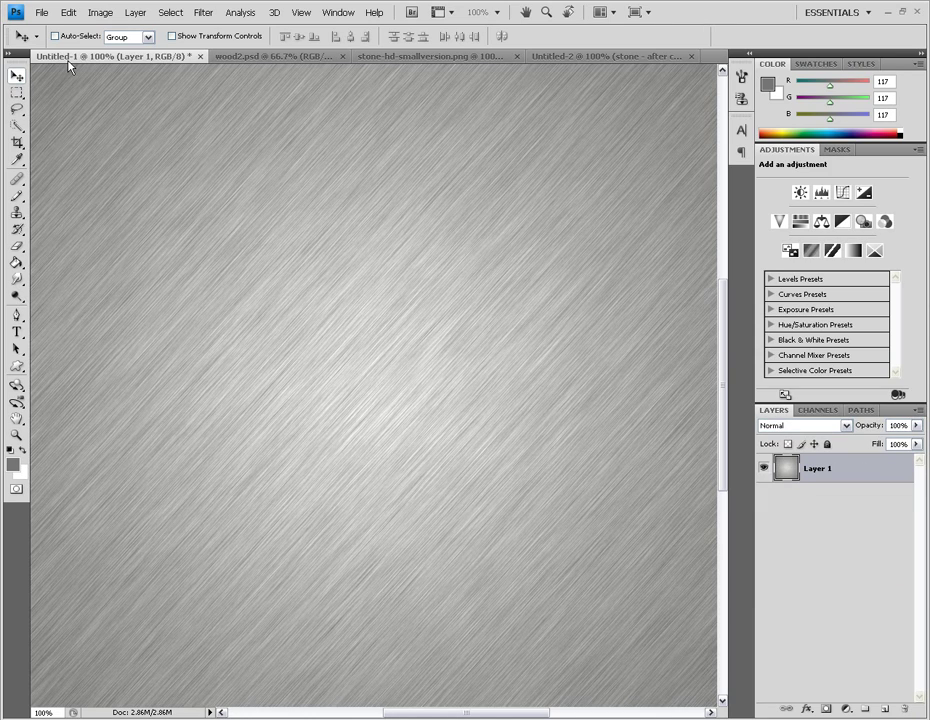
key(ctrl+minus)
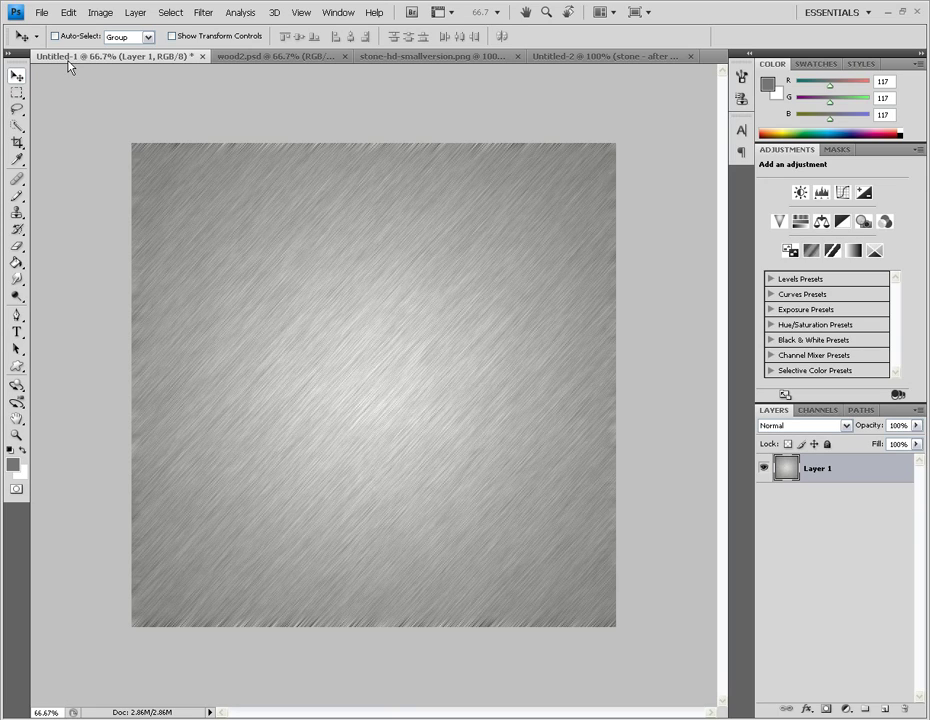
click(16, 92)
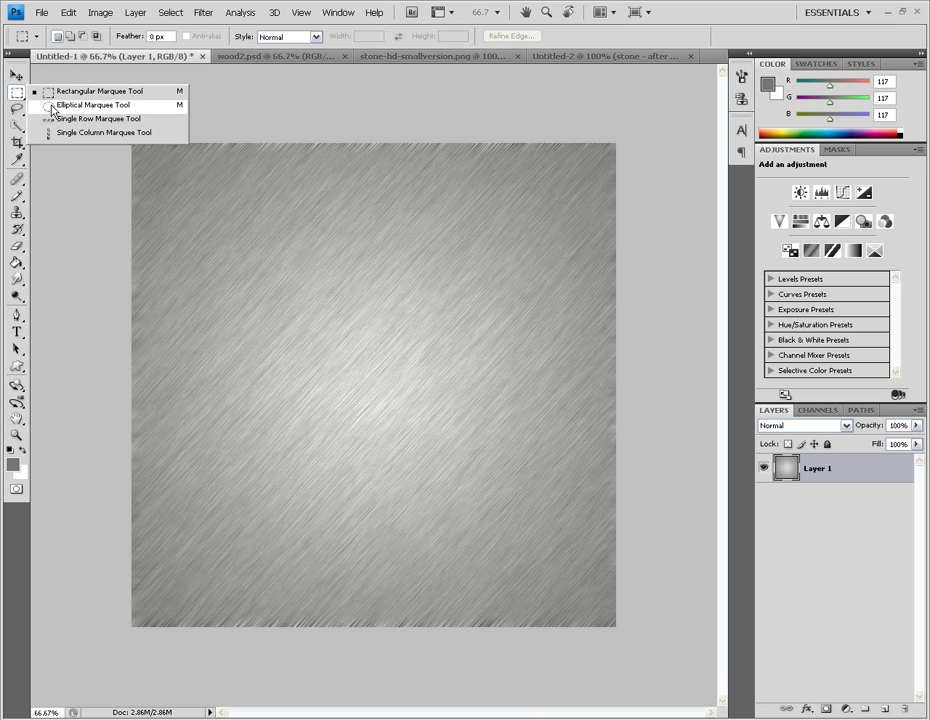
click(52, 105)
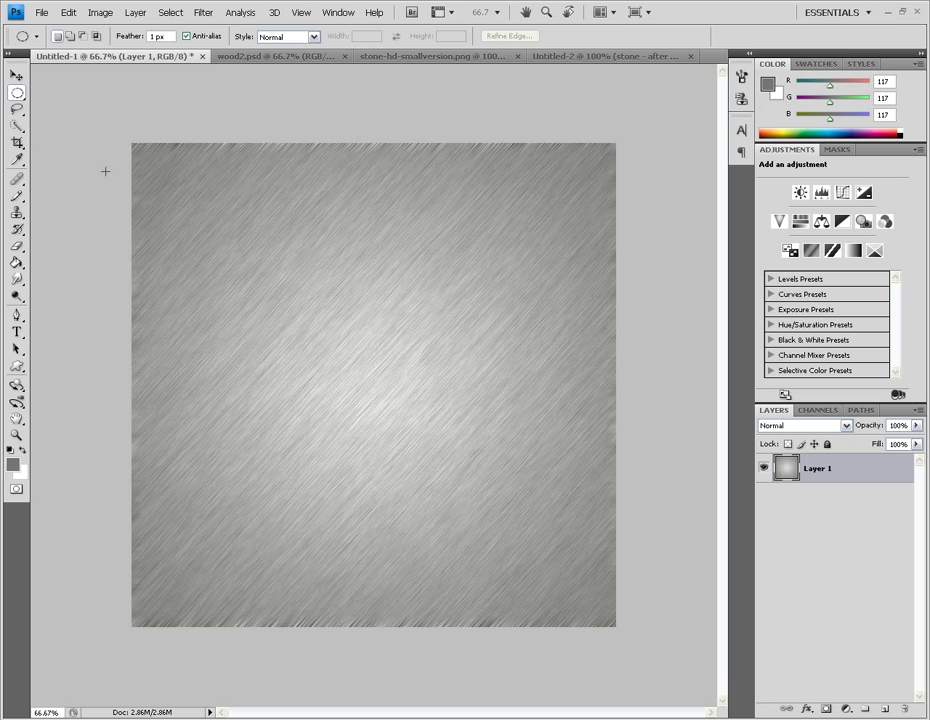
drag(193, 273, 532, 328)
click(440, 349)
drag(213, 267, 550, 529)
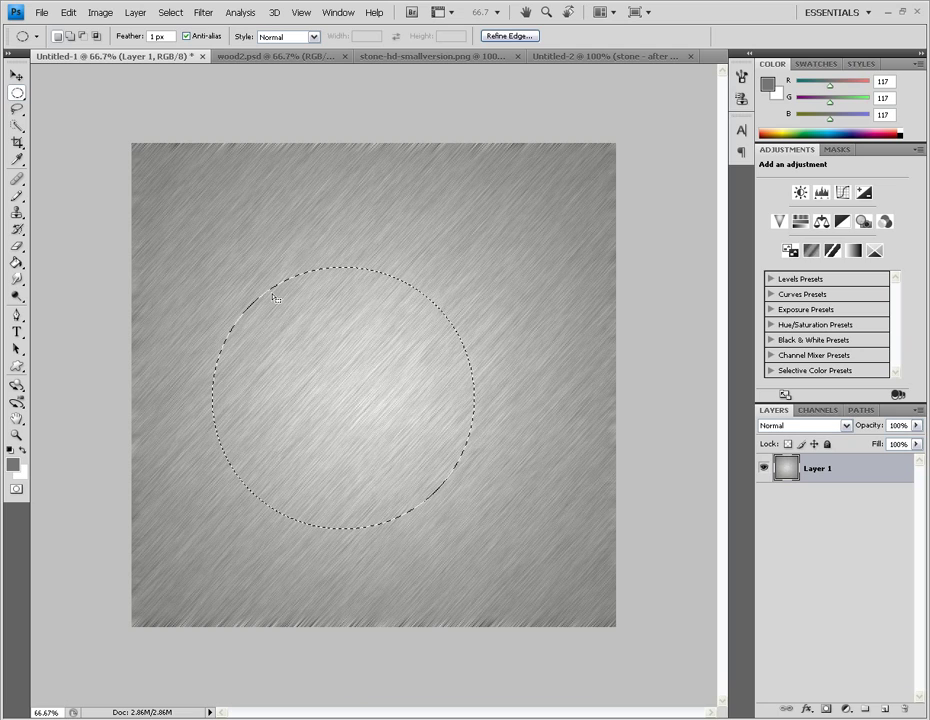
Apply a Spherize filter to the circular selection with an amount of 100% in Normal mode
click(199, 13)
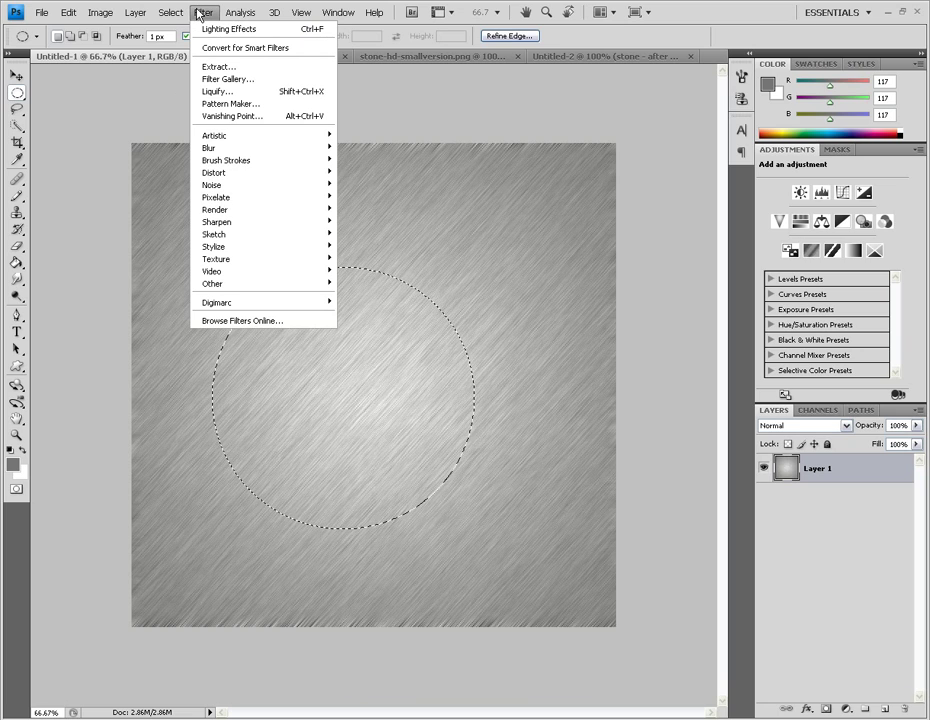
mouse_move(272, 171)
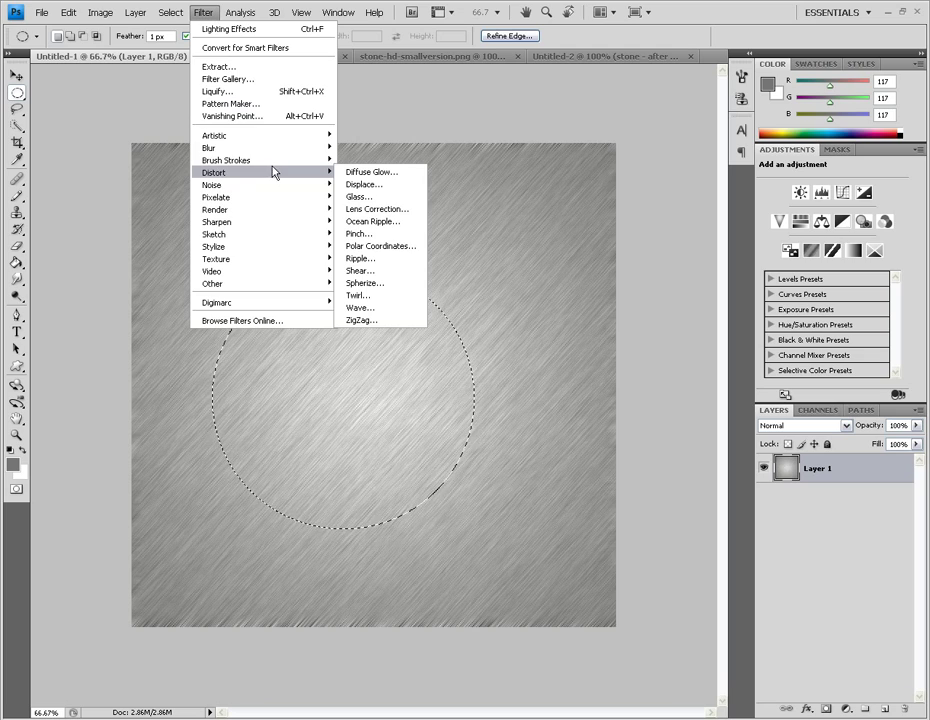
click(375, 283)
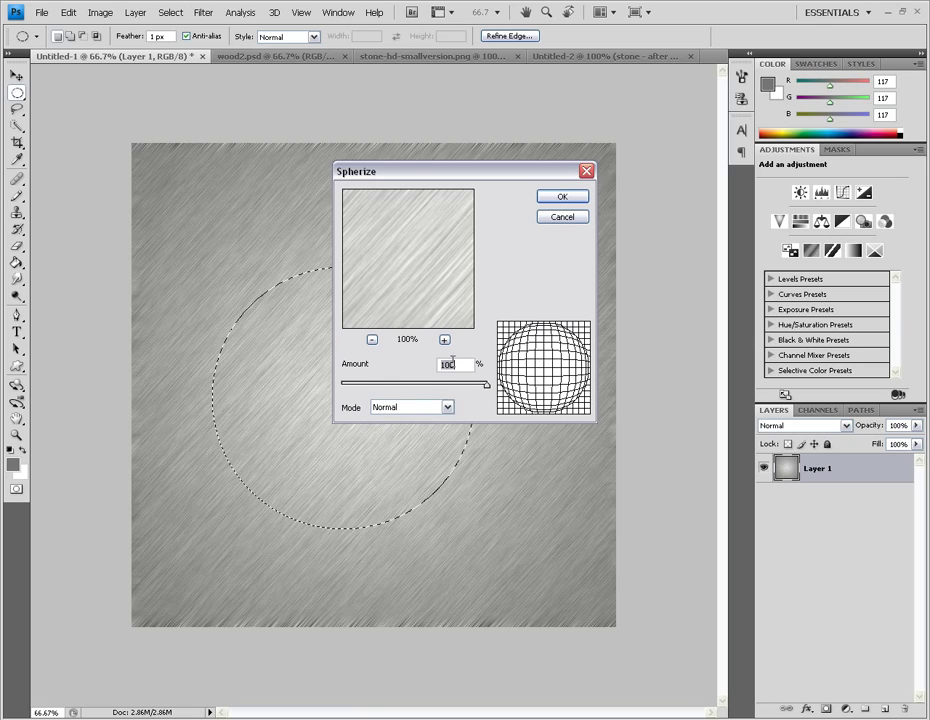
click(541, 205)
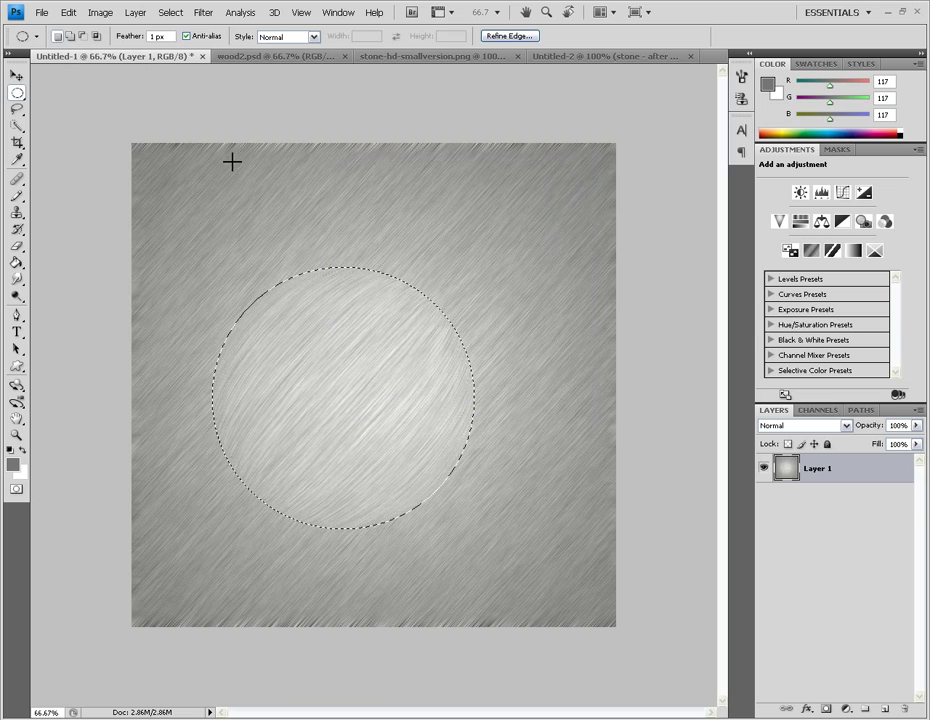
Apply a second Spherize filter to the circular selection with an amount of 50%
click(201, 15)
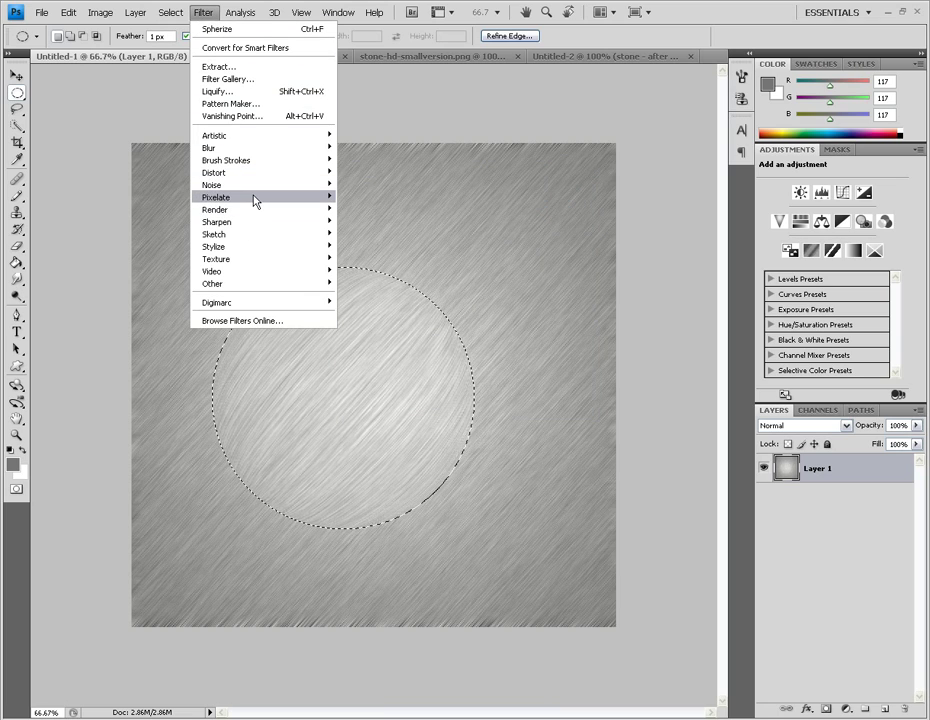
mouse_move(253, 172)
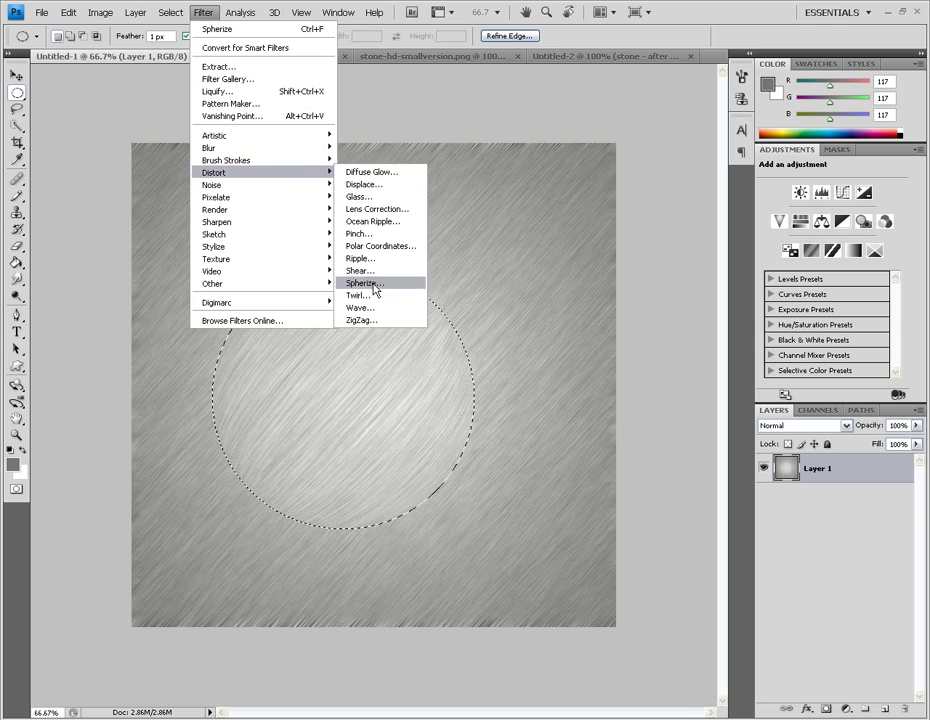
click(378, 285)
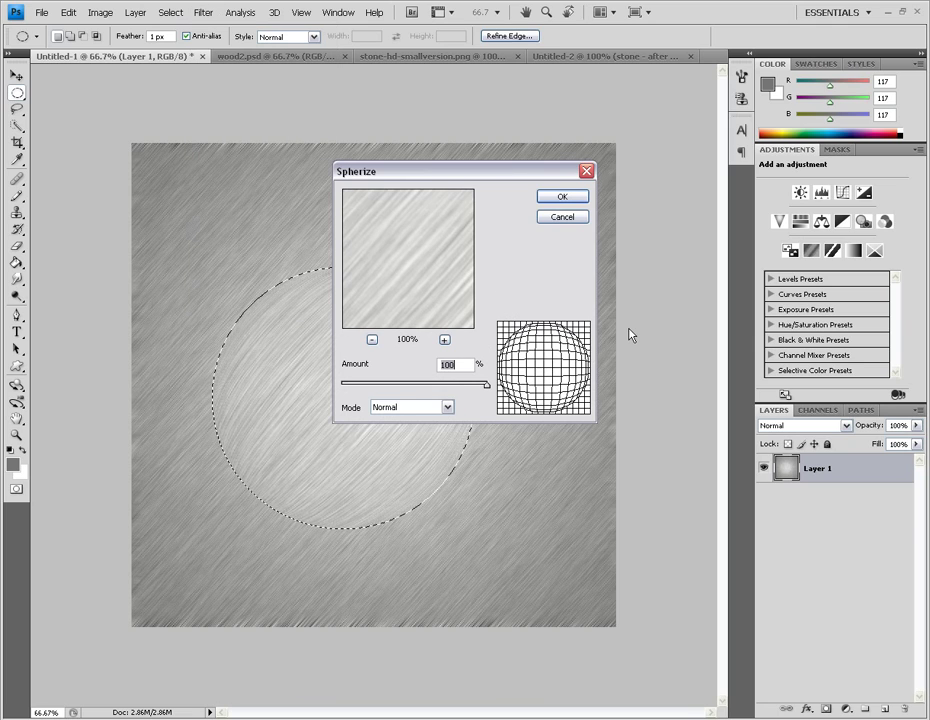
text(50)
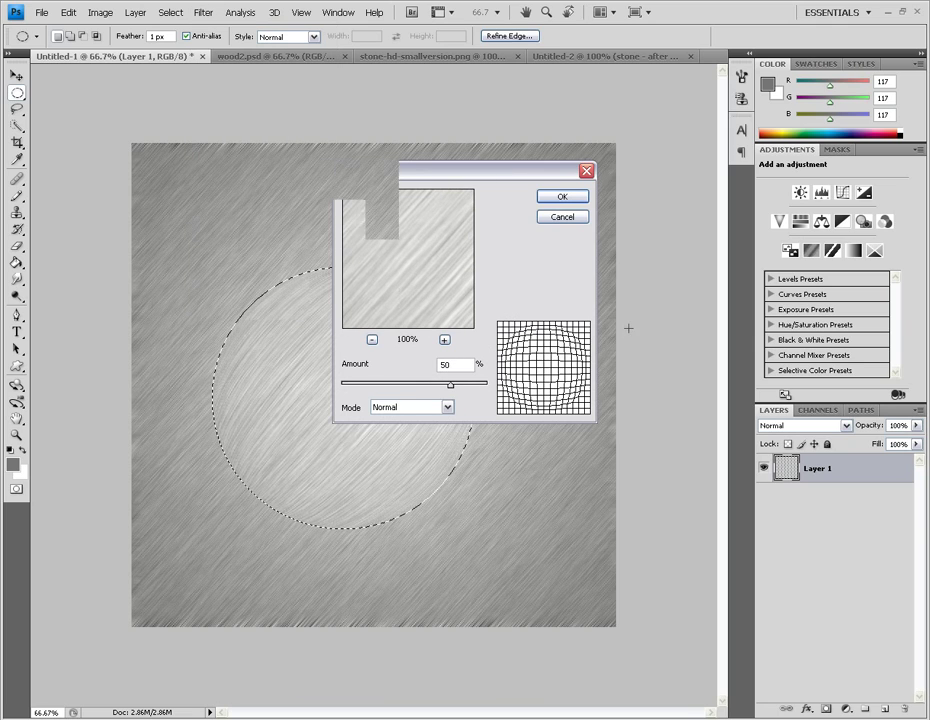
key(Return)
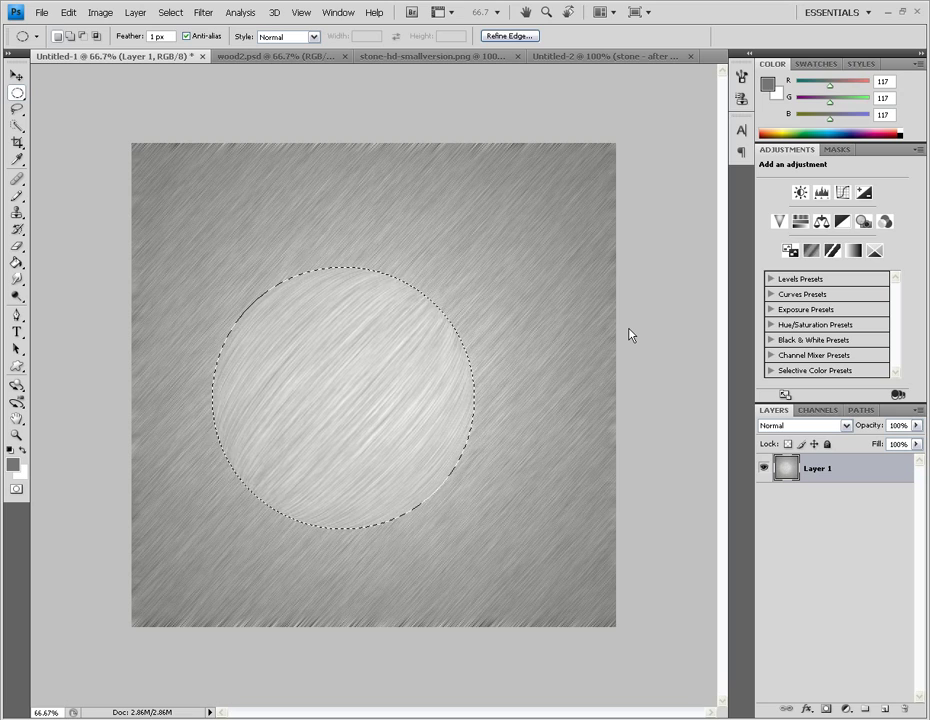
Copy the spherized metal circle and paste it into the Untitled-2 document as a new layer
click(67, 12)
click(95, 116)
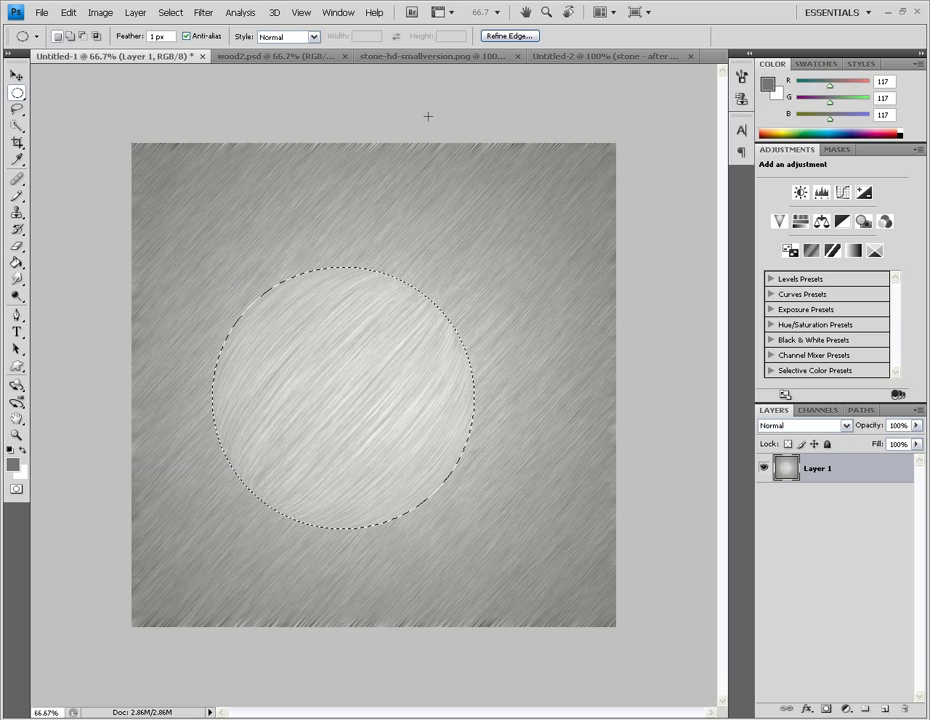
click(581, 57)
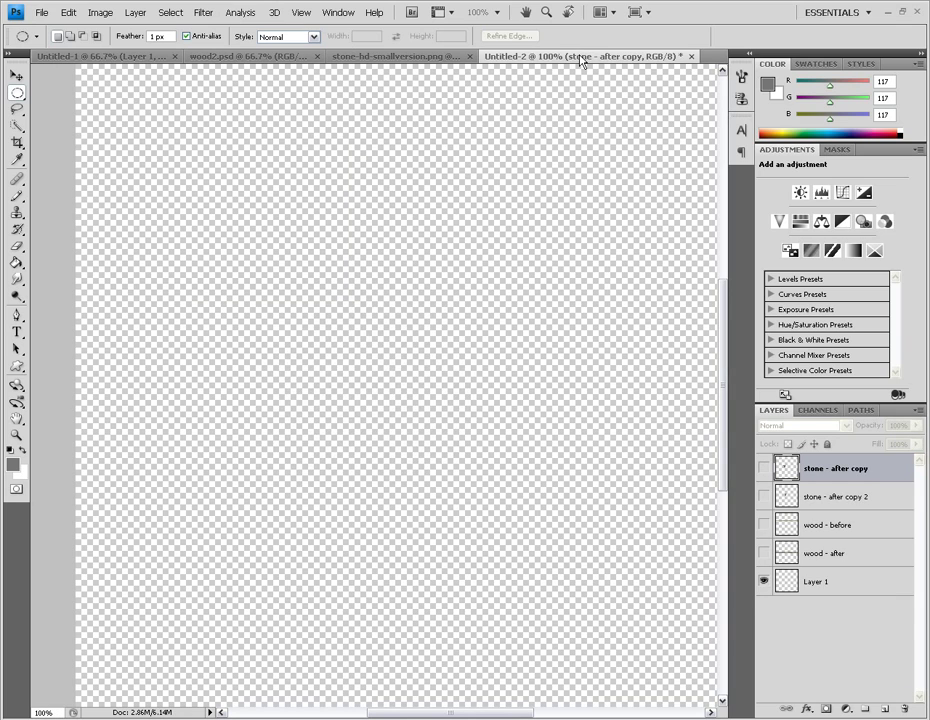
key(ctrl+v)
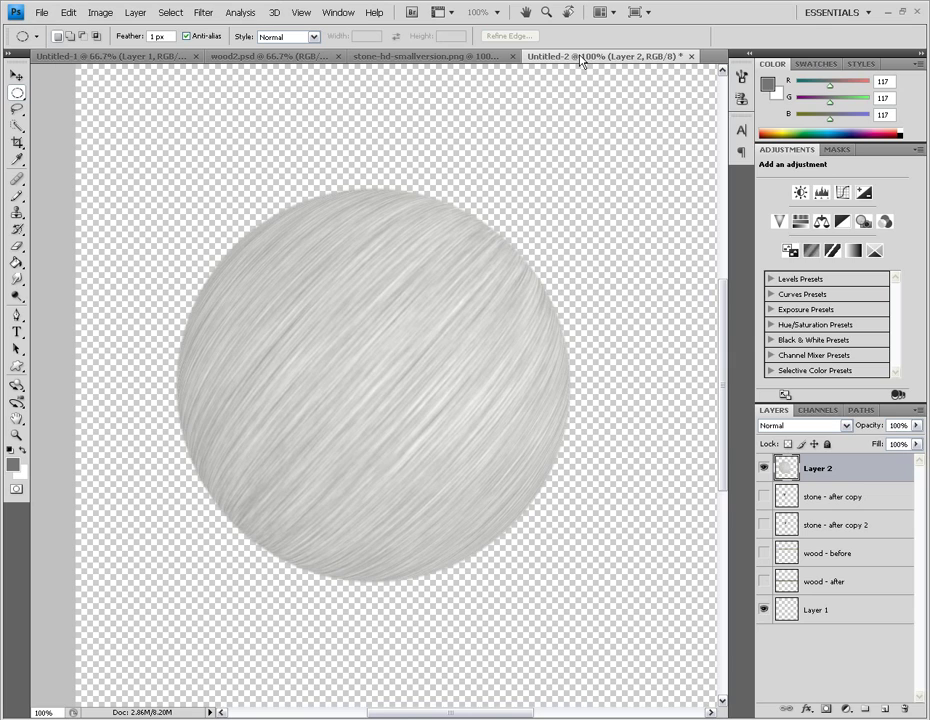
Scale the pasted metal ball down proportionally to about 45.8% of its size
key(ctrl+minus)
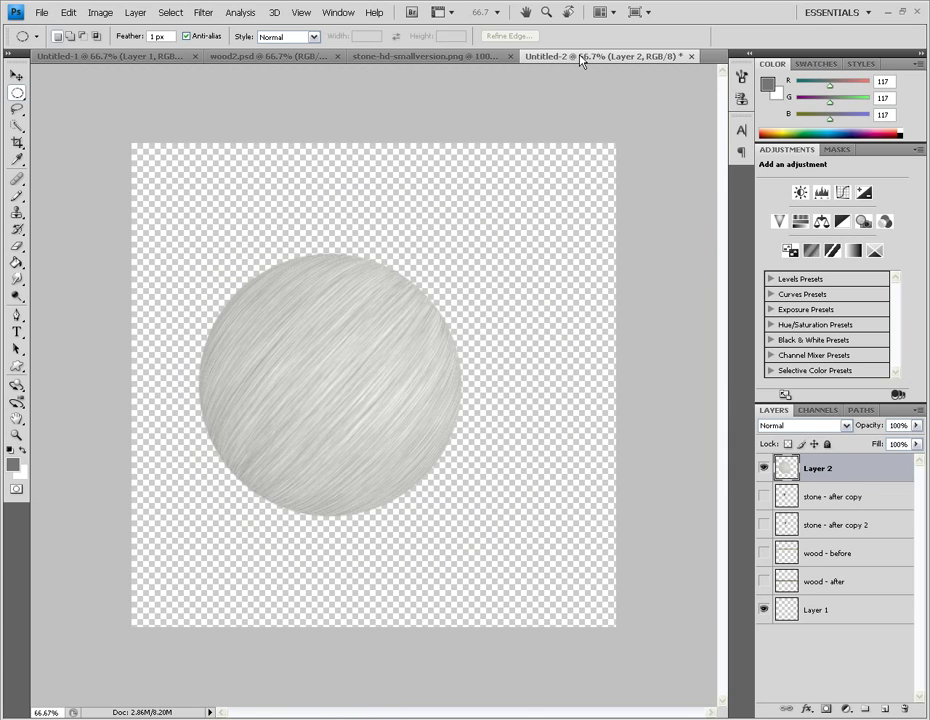
key(ctrl+plus)
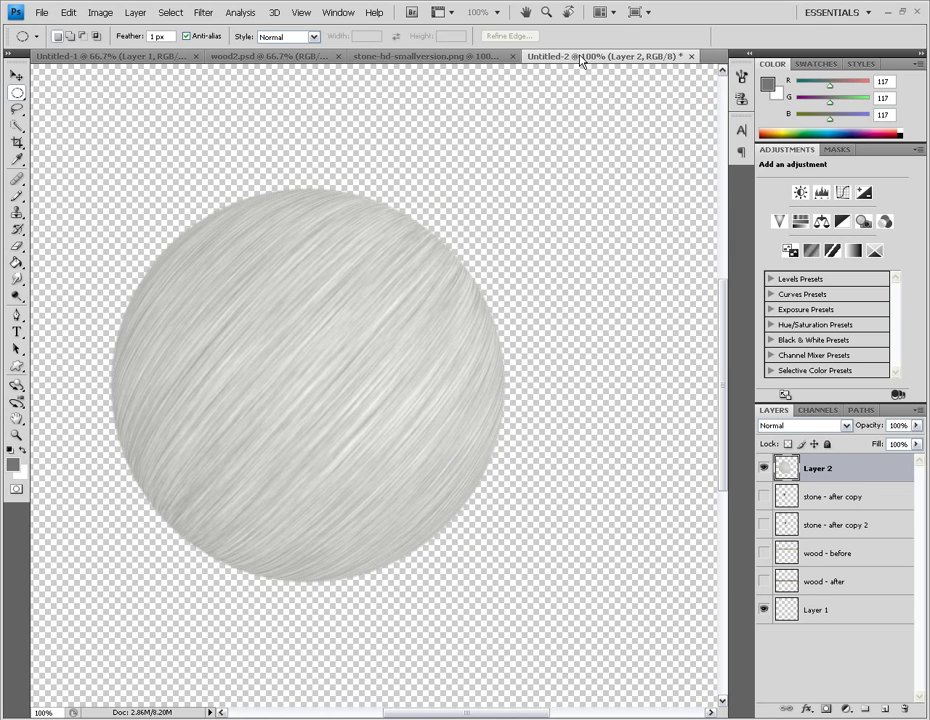
key(ctrl+t)
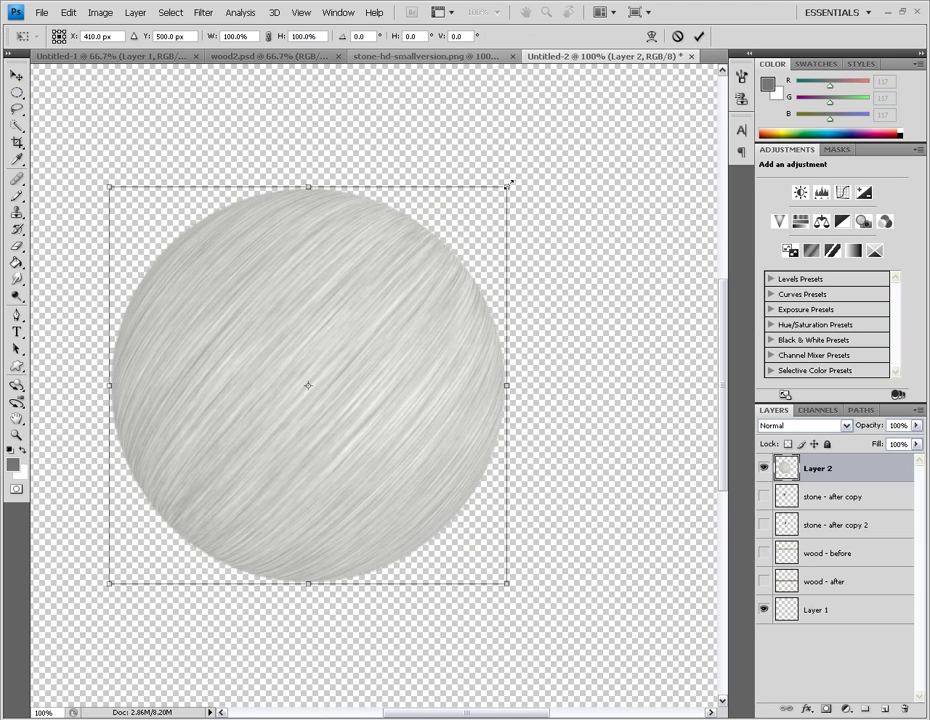
drag(508, 185, 289, 397)
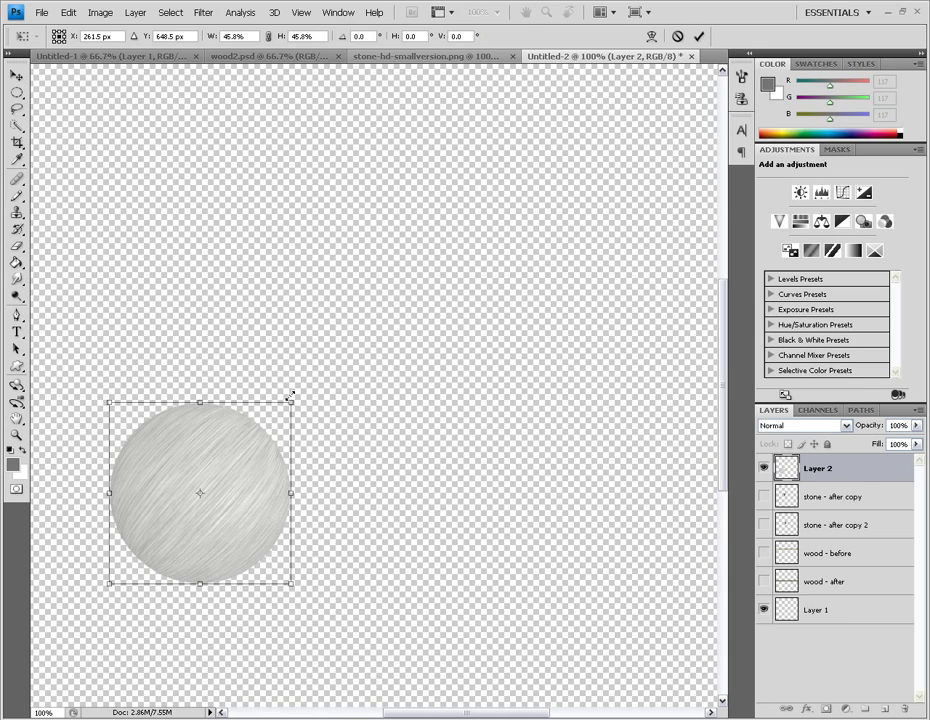
key(Return)
key(m)
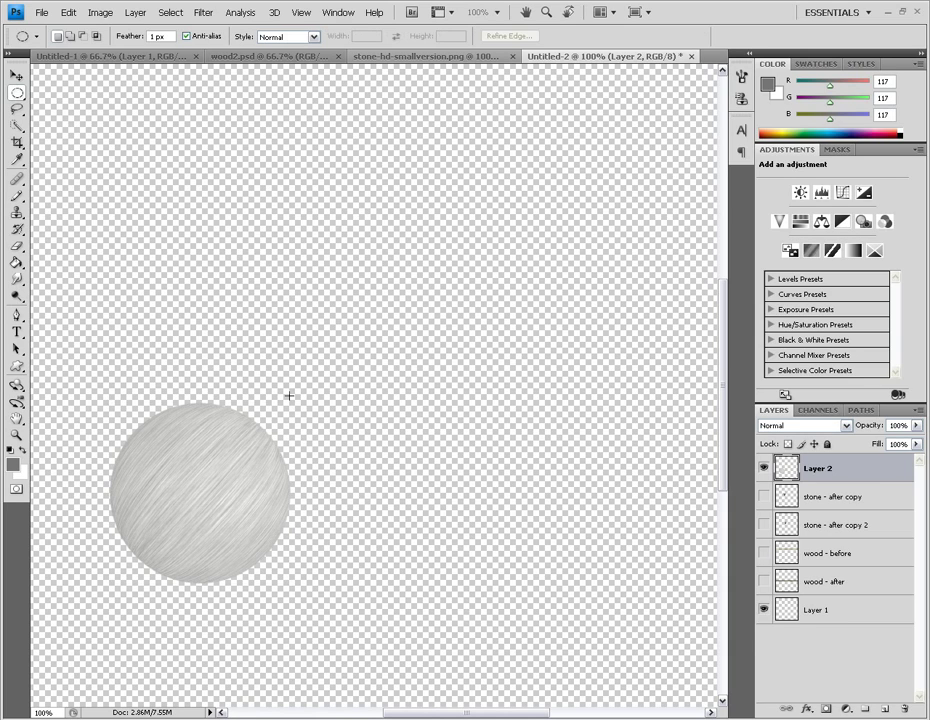
Duplicate the metal ball, place the copy beside the original on its right, and name the copy's layer "ball - after"
key(ctrl+j)
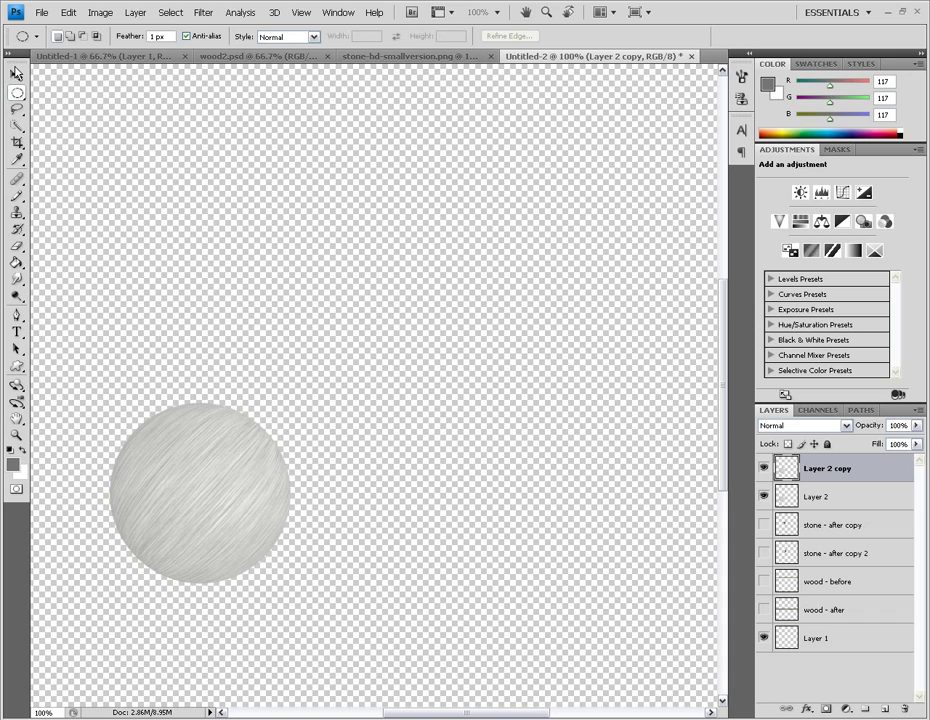
click(17, 73)
drag(367, 332, 603, 332)
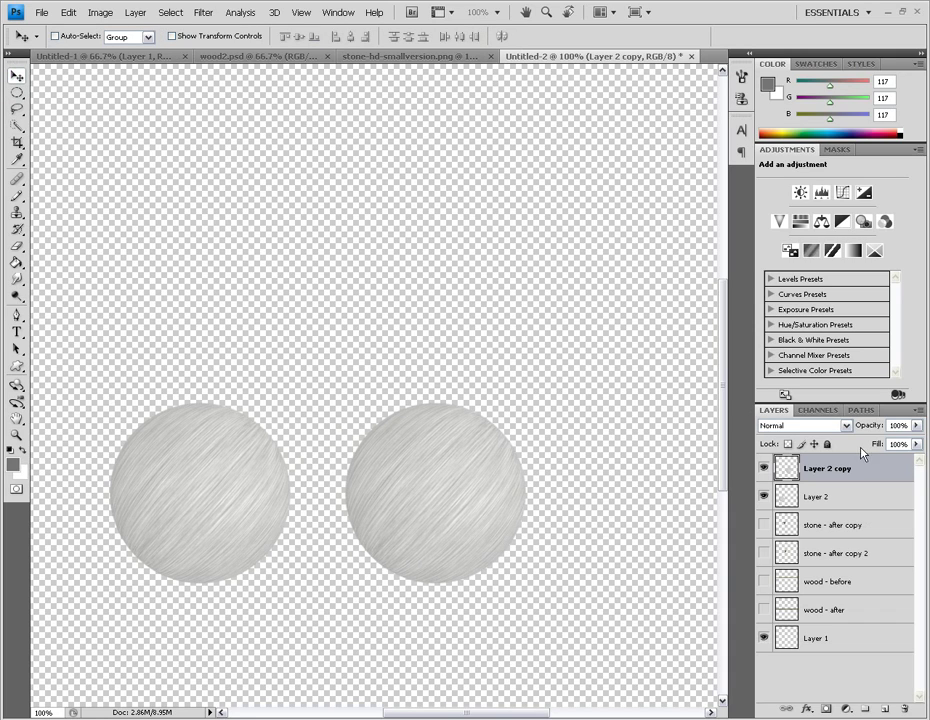
right_click(856, 468)
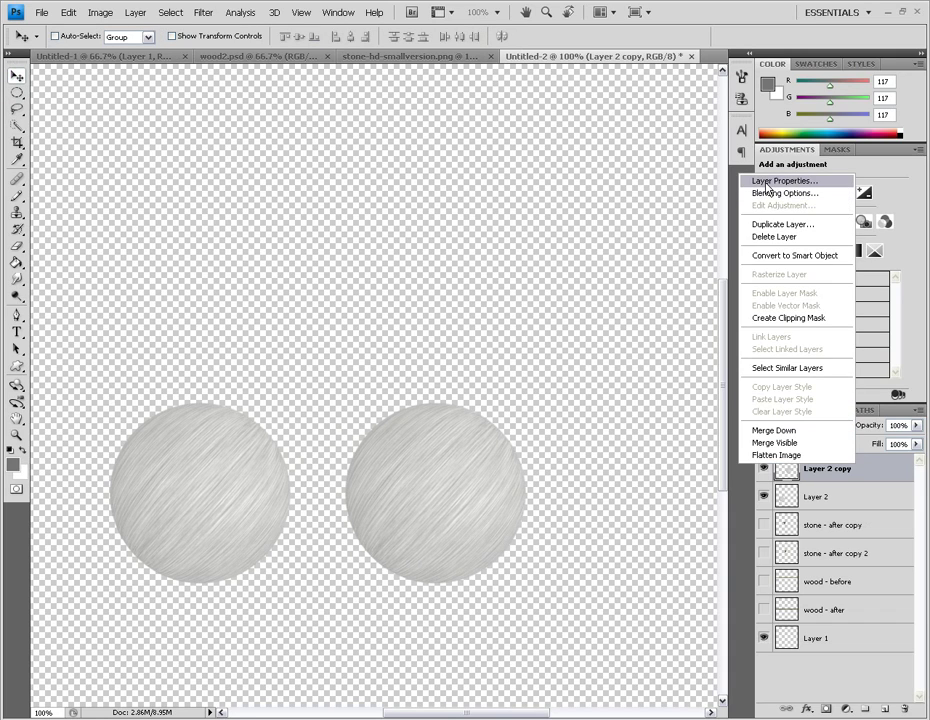
click(768, 182)
text(ball - after)
key(Return)
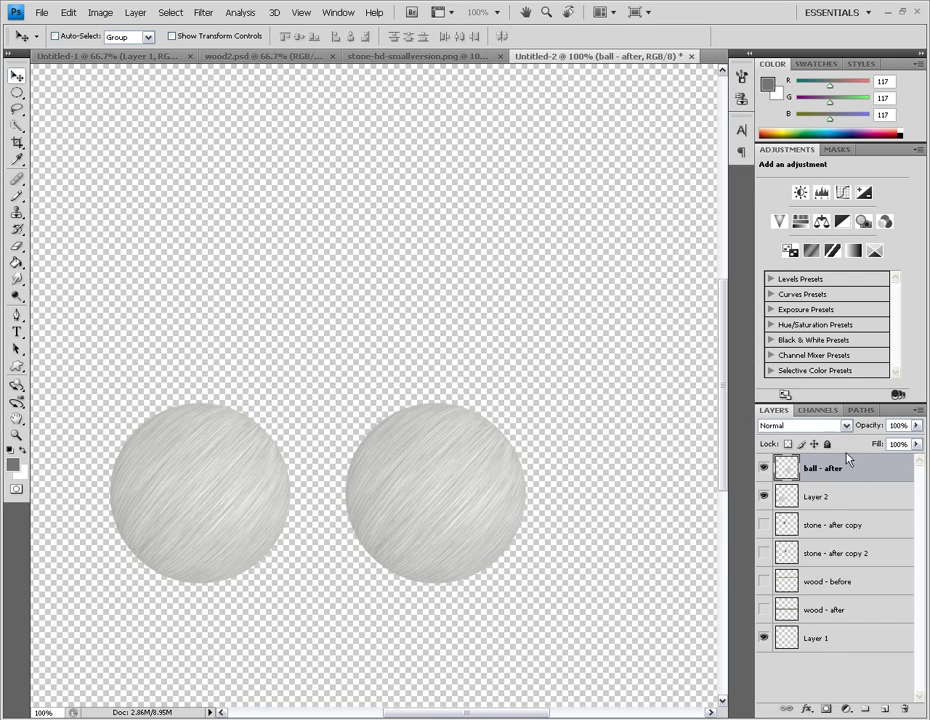
Rename the original ball's layer, Layer 2, as "ball - before"
right_click(849, 497)
click(760, 216)
text(ball - before)
key(Return)
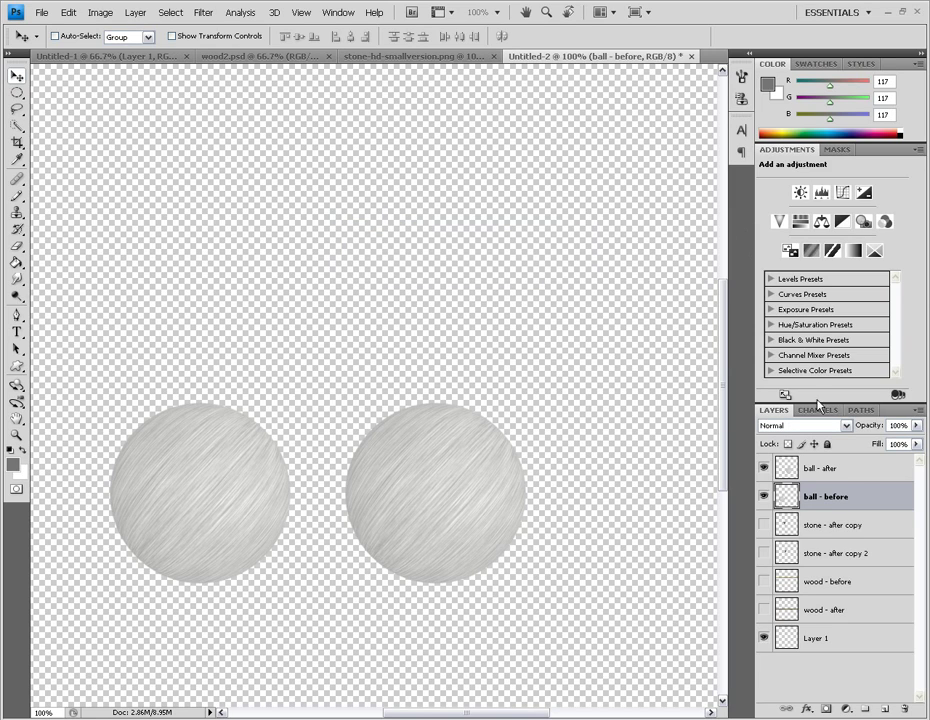
Burn all around the edge of the ball on the "ball - after" layer, using the Highlights range at 58% exposure
click(860, 473)
drag(719, 321, 719, 361)
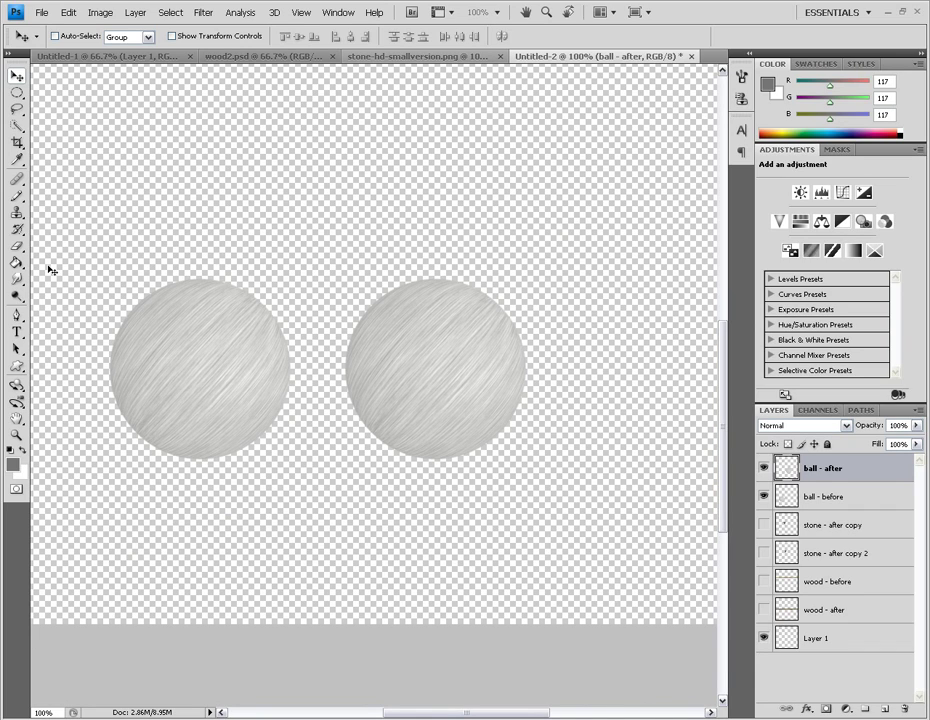
drag(16, 297, 45, 297)
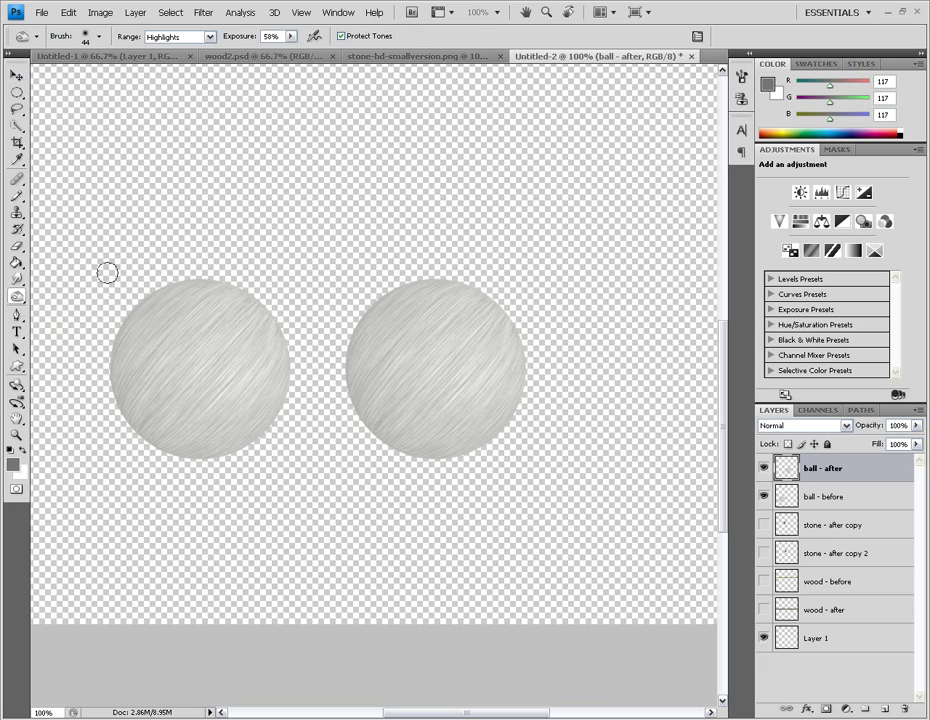
mouse_move(472, 285)
mouse_down()
mouse_move(511, 324)
mouse_move(514, 308)
mouse_move(498, 292)
mouse_move(417, 277)
mouse_move(352, 283)
mouse_move(432, 279)
mouse_move(417, 267)
mouse_move(430, 272)
mouse_move(344, 305)
mouse_move(359, 317)
mouse_move(350, 352)
mouse_move(381, 298)
mouse_move(400, 289)
mouse_move(349, 328)
mouse_move(360, 418)
mouse_move(336, 363)
mouse_move(353, 407)
mouse_move(341, 409)
mouse_move(337, 352)
mouse_move(351, 369)
mouse_move(351, 414)
mouse_move(391, 451)
mouse_move(442, 461)
mouse_move(498, 447)
mouse_move(473, 444)
mouse_move(508, 423)
mouse_move(473, 446)
mouse_move(459, 437)
mouse_move(482, 436)
mouse_move(520, 375)
mouse_move(512, 328)
mouse_move(509, 341)
mouse_move(523, 346)
mouse_move(506, 299)
mouse_move(402, 268)
mouse_up()
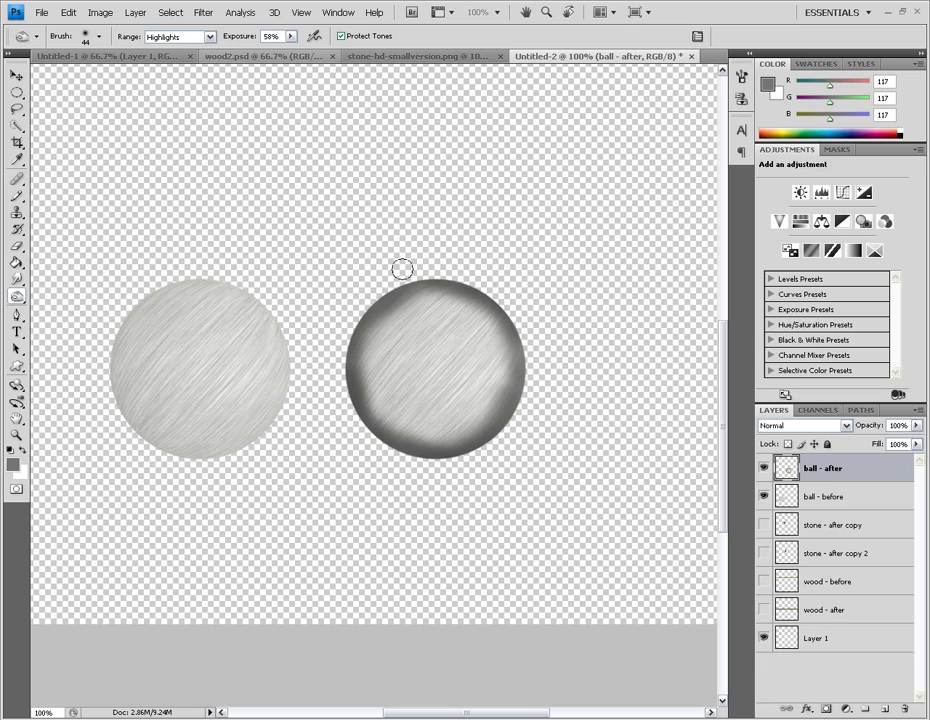
drag(523, 359, 483, 441)
drag(361, 411, 432, 460)
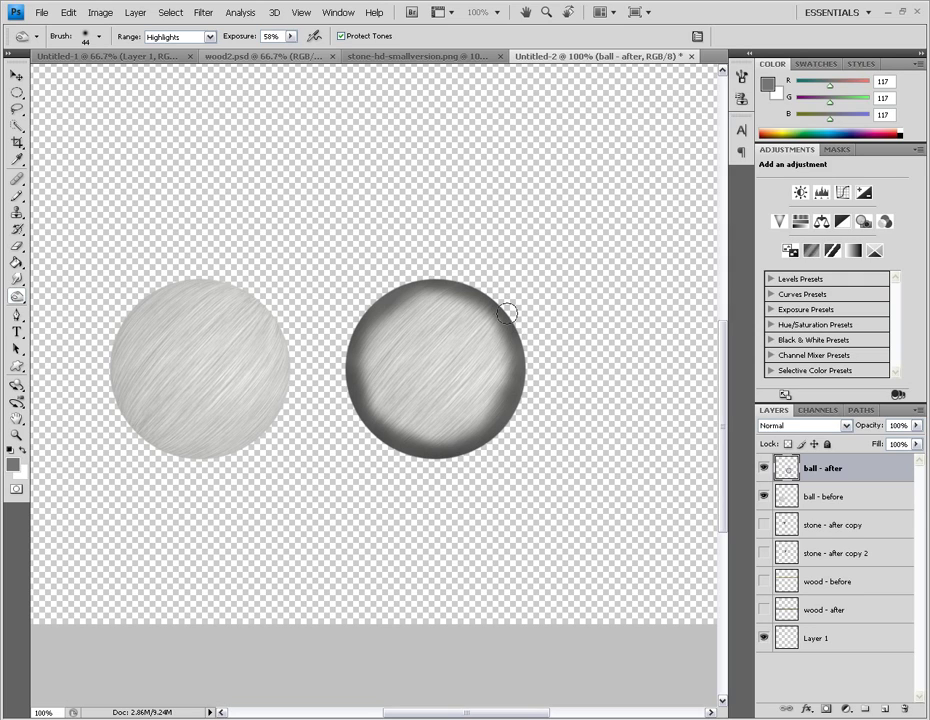
Darken the rim of the "ball - after" ball further by burning the Midtones at 58% exposure
click(205, 37)
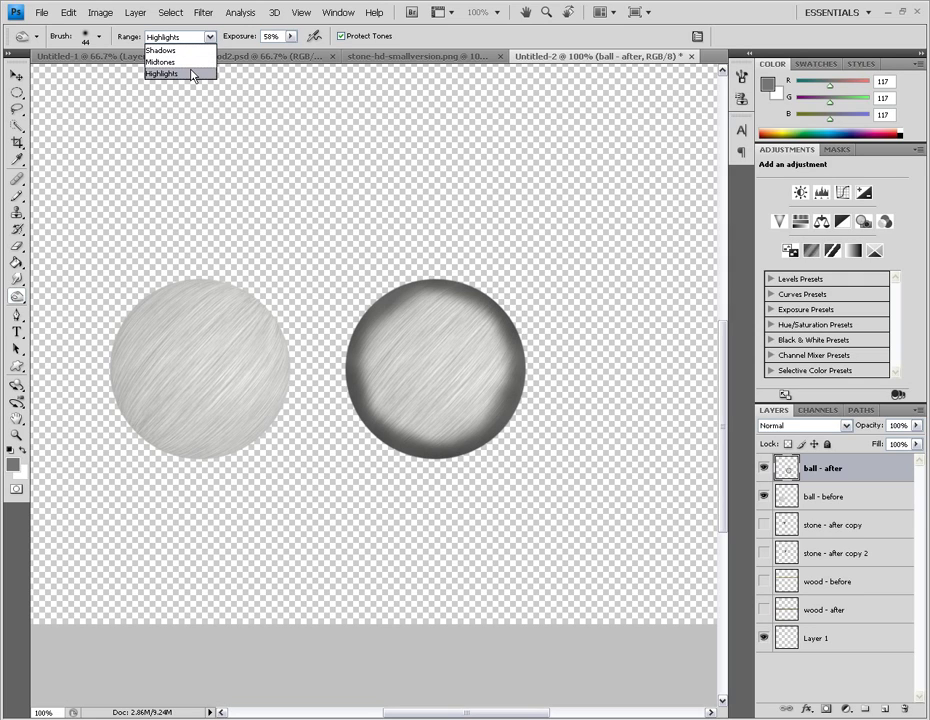
click(191, 62)
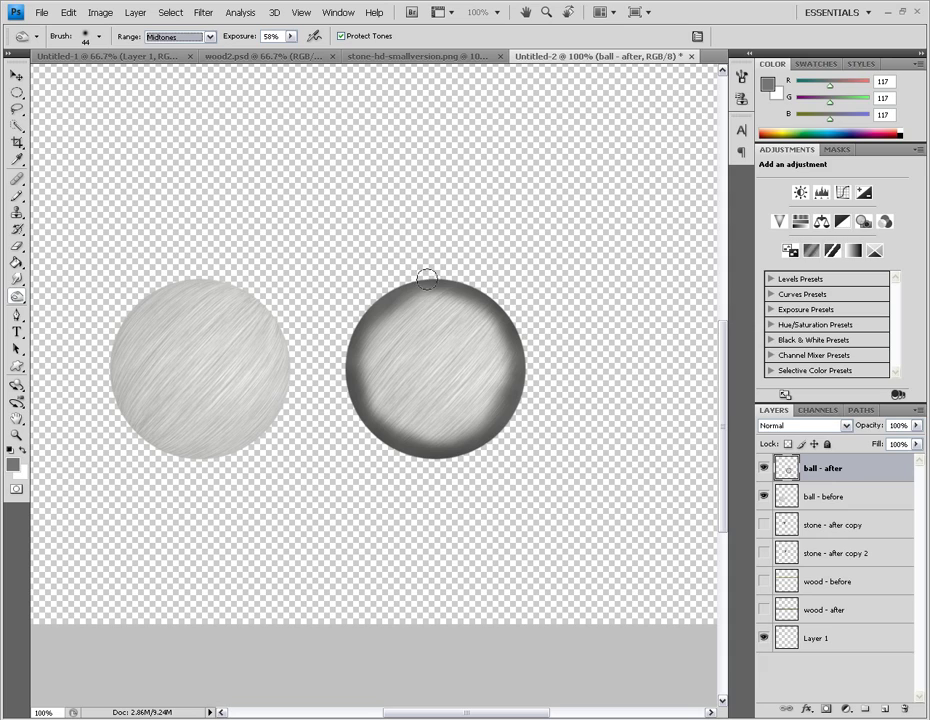
mouse_move(536, 315)
mouse_down()
mouse_move(518, 400)
mouse_move(472, 449)
mouse_move(334, 405)
mouse_move(349, 403)
mouse_move(347, 316)
mouse_move(439, 272)
mouse_up()
mouse_move(345, 359)
mouse_down()
mouse_move(382, 300)
mouse_move(351, 312)
mouse_move(320, 380)
mouse_move(362, 311)
mouse_up()
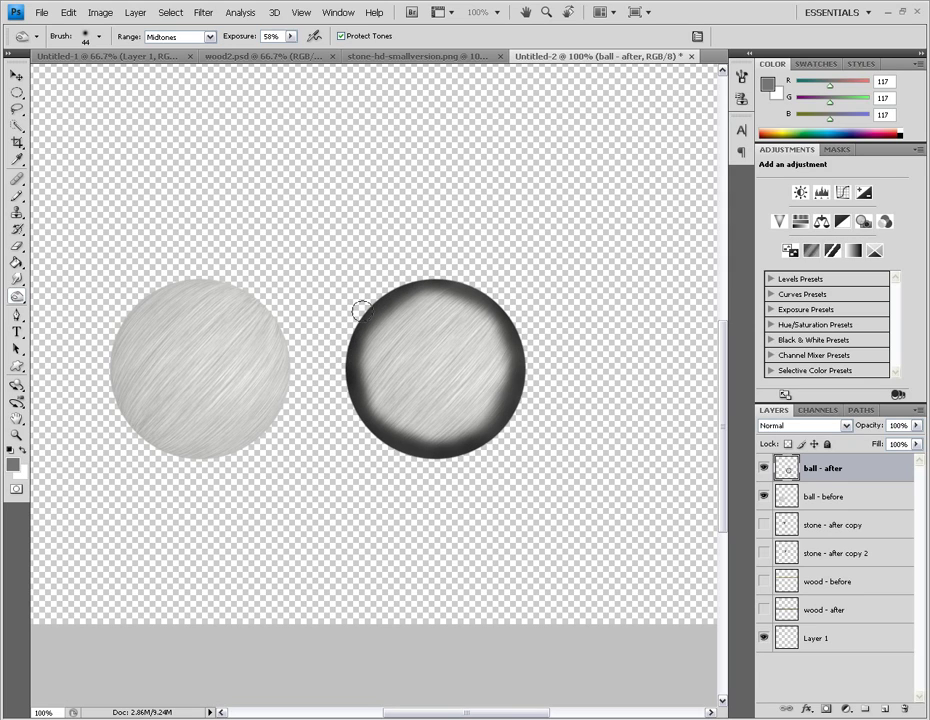
Lower the Burn exposure to 14% and shade the inner border of the dark rim on the "ball - after" ball
click(291, 36)
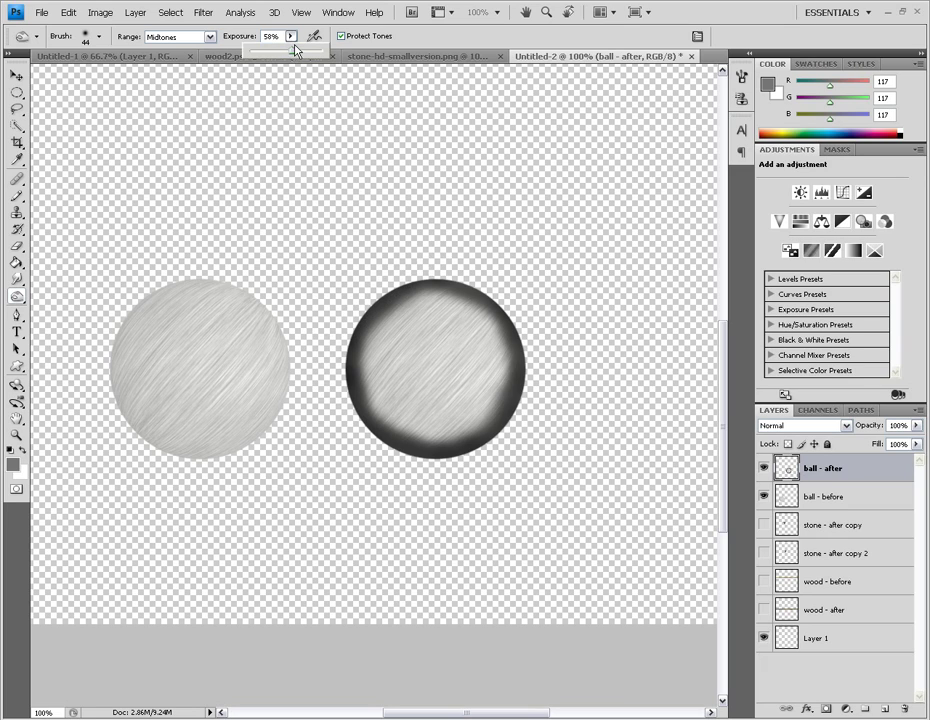
click(263, 64)
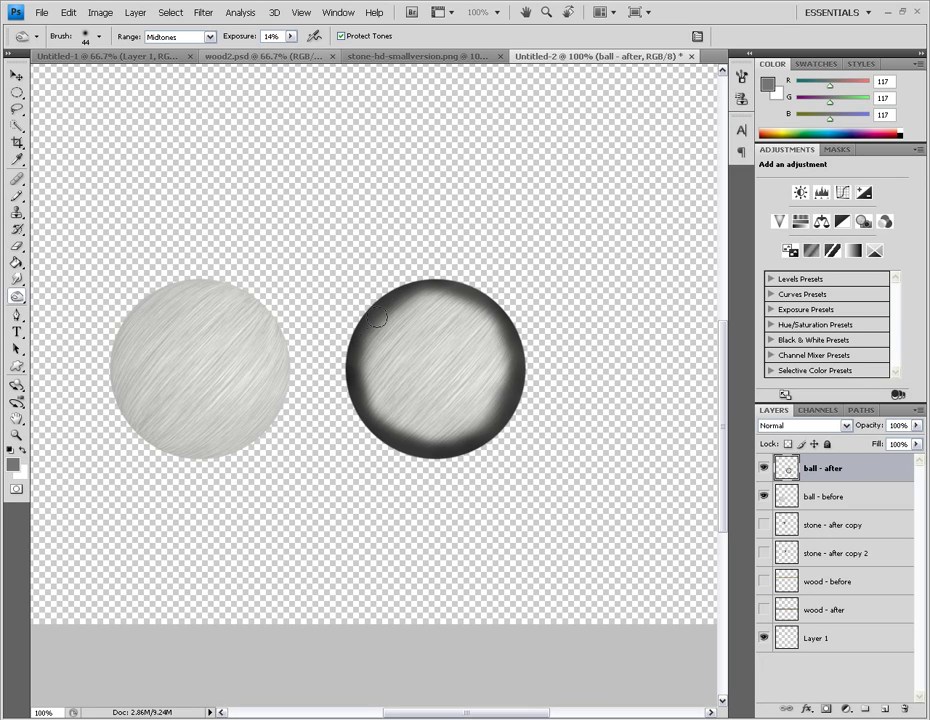
mouse_move(369, 385)
mouse_down()
mouse_move(380, 407)
mouse_move(434, 434)
mouse_move(488, 405)
mouse_move(504, 374)
mouse_move(490, 330)
mouse_move(461, 305)
mouse_move(474, 313)
mouse_up()
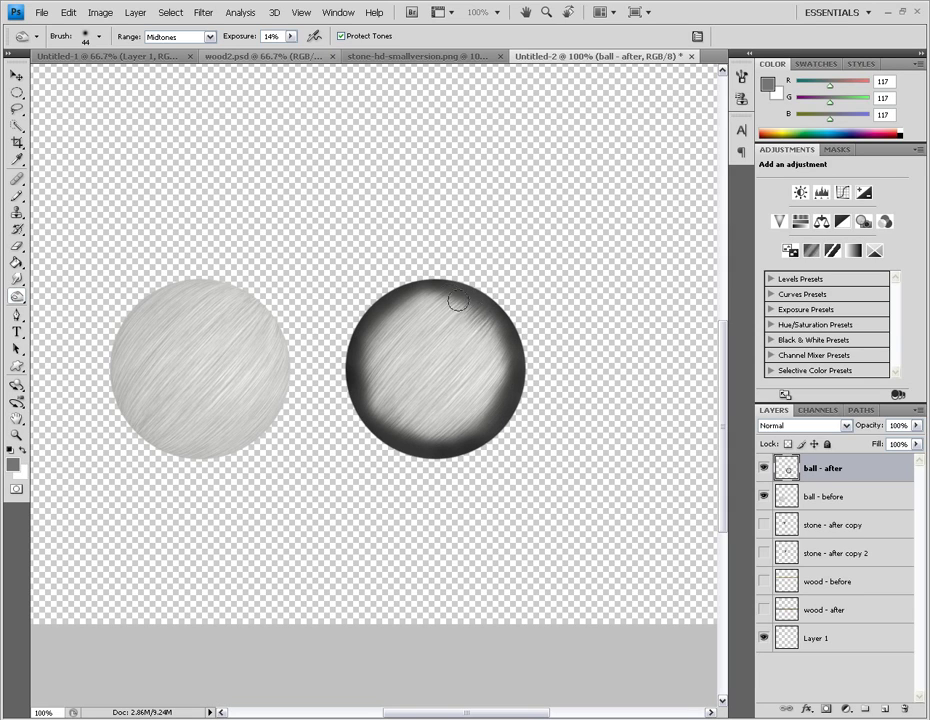
mouse_move(406, 300)
mouse_down()
mouse_move(445, 297)
mouse_move(367, 316)
mouse_move(358, 352)
mouse_move(384, 418)
mouse_up()
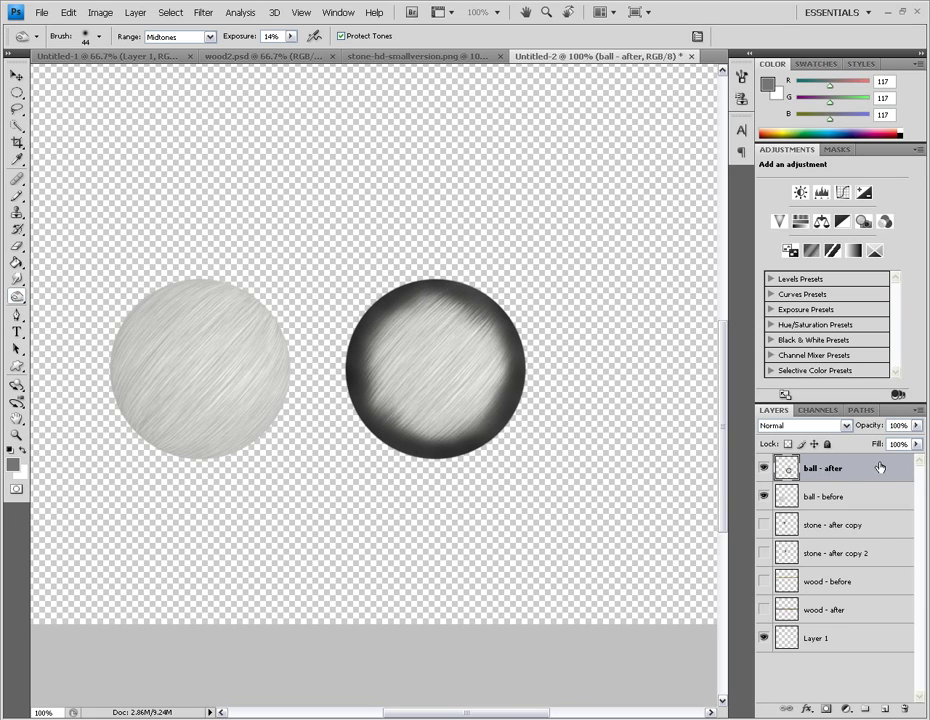
Delete the "ball - after" layer and replace it with a fresh duplicate of "ball - before" placed to the original's right
key(Delete)
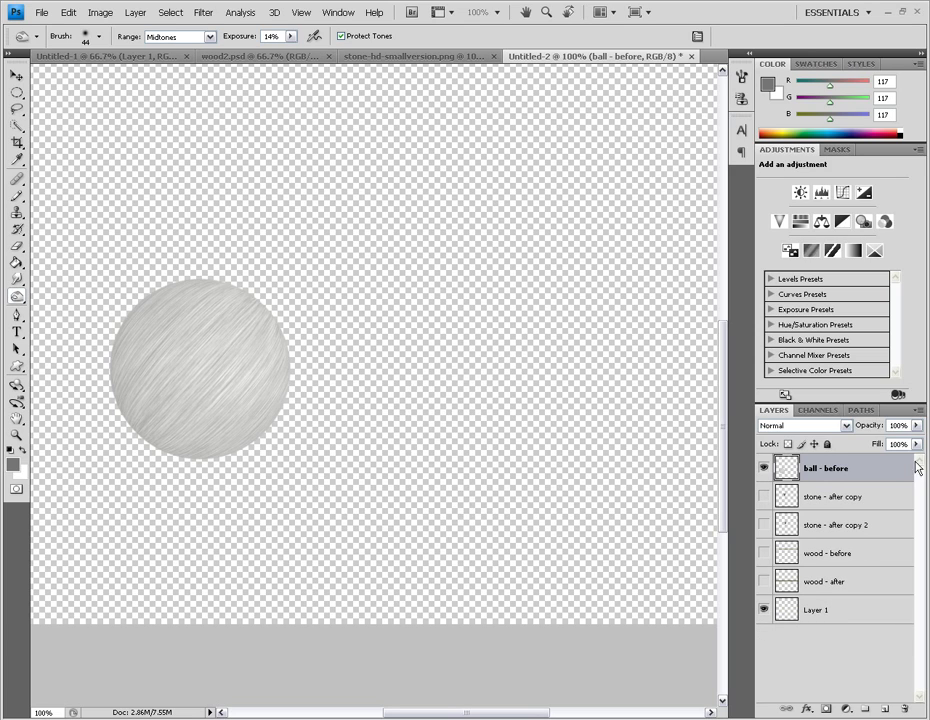
key(ctrl+j)
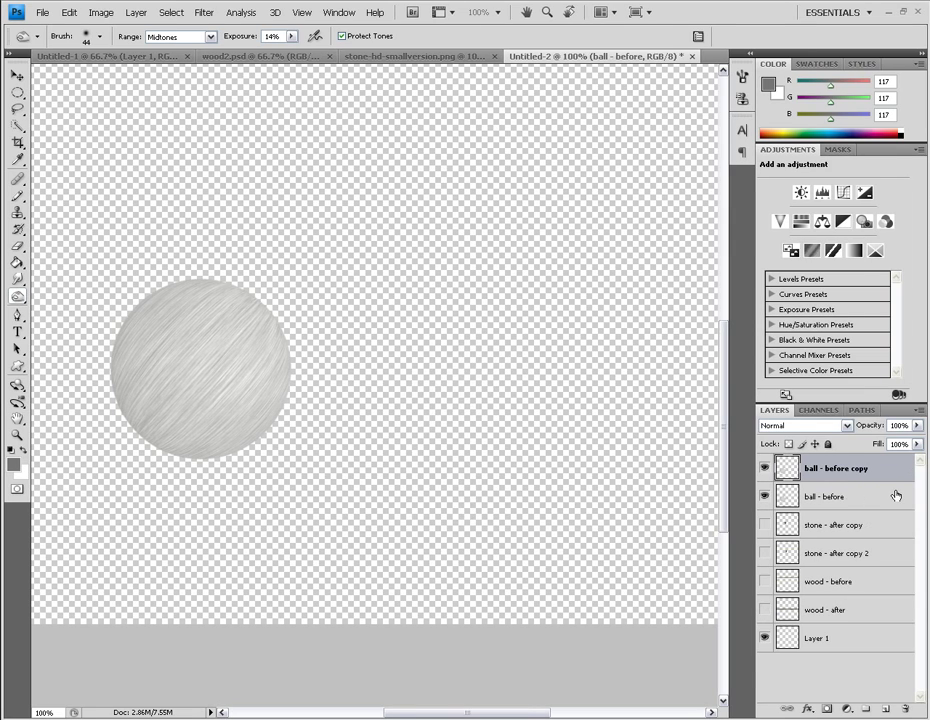
click(17, 78)
drag(235, 249, 451, 252)
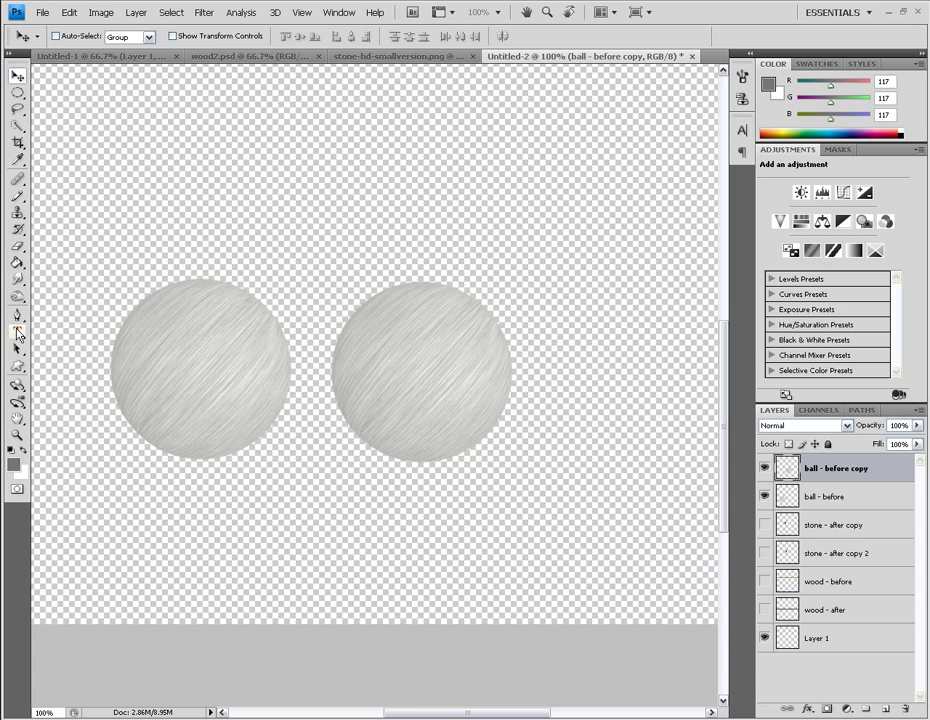
Burn around the edge of the duplicated ball with the Midtones range at 26% exposure
click(17, 296)
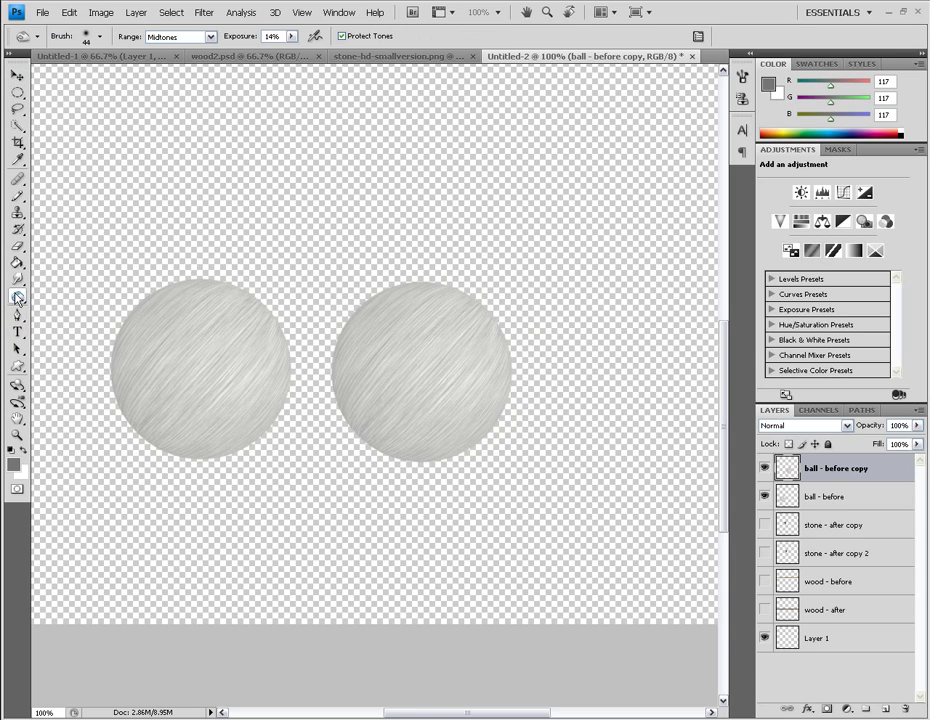
click(185, 37)
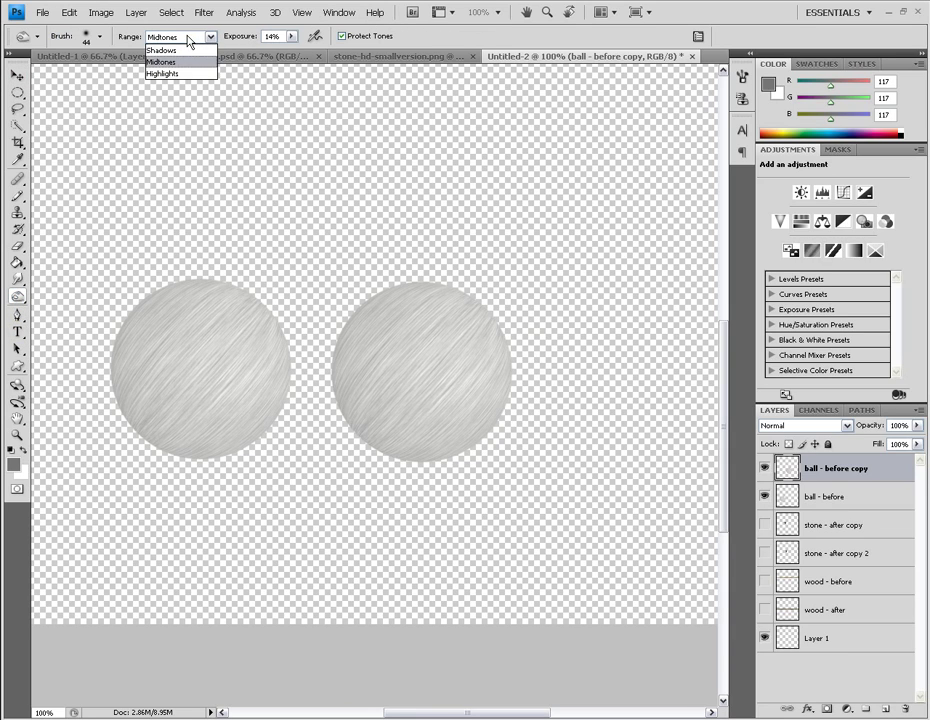
click(187, 36)
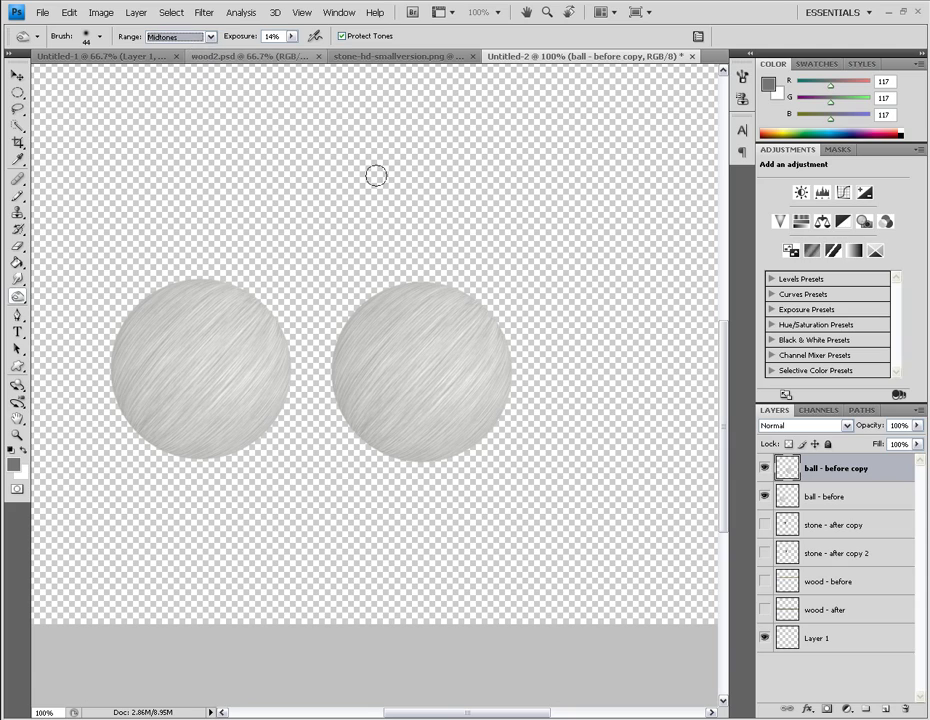
click(291, 36)
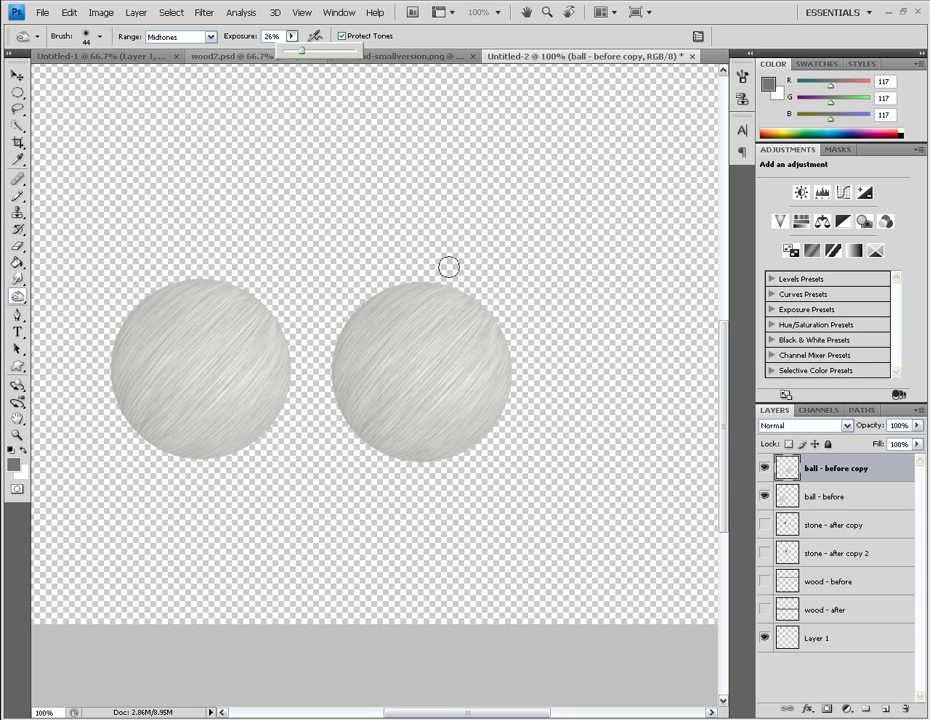
mouse_move(434, 270)
mouse_down()
mouse_move(457, 296)
mouse_move(454, 288)
mouse_move(499, 327)
mouse_move(515, 387)
mouse_move(502, 377)
mouse_move(512, 396)
mouse_move(492, 357)
mouse_move(490, 317)
mouse_move(501, 400)
mouse_move(506, 393)
mouse_move(489, 440)
mouse_move(421, 462)
mouse_move(439, 457)
mouse_move(393, 430)
mouse_move(373, 437)
mouse_move(371, 425)
mouse_move(319, 400)
mouse_move(351, 418)
mouse_move(336, 427)
mouse_move(342, 394)
mouse_move(322, 415)
mouse_move(341, 409)
mouse_move(337, 363)
mouse_move(315, 341)
mouse_move(335, 339)
mouse_move(333, 323)
mouse_move(384, 286)
mouse_move(438, 275)
mouse_move(499, 310)
mouse_move(497, 327)
mouse_move(503, 316)
mouse_move(514, 387)
mouse_move(485, 435)
mouse_move(492, 430)
mouse_move(390, 468)
mouse_move(360, 453)
mouse_move(359, 465)
mouse_move(396, 448)
mouse_move(334, 432)
mouse_move(359, 305)
mouse_move(426, 272)
mouse_move(457, 277)
mouse_move(453, 266)
mouse_move(374, 318)
mouse_move(343, 382)
mouse_move(395, 283)
mouse_move(440, 285)
mouse_move(410, 275)
mouse_move(487, 321)
mouse_move(511, 386)
mouse_move(507, 376)
mouse_move(430, 446)
mouse_move(347, 432)
mouse_move(392, 465)
mouse_up()
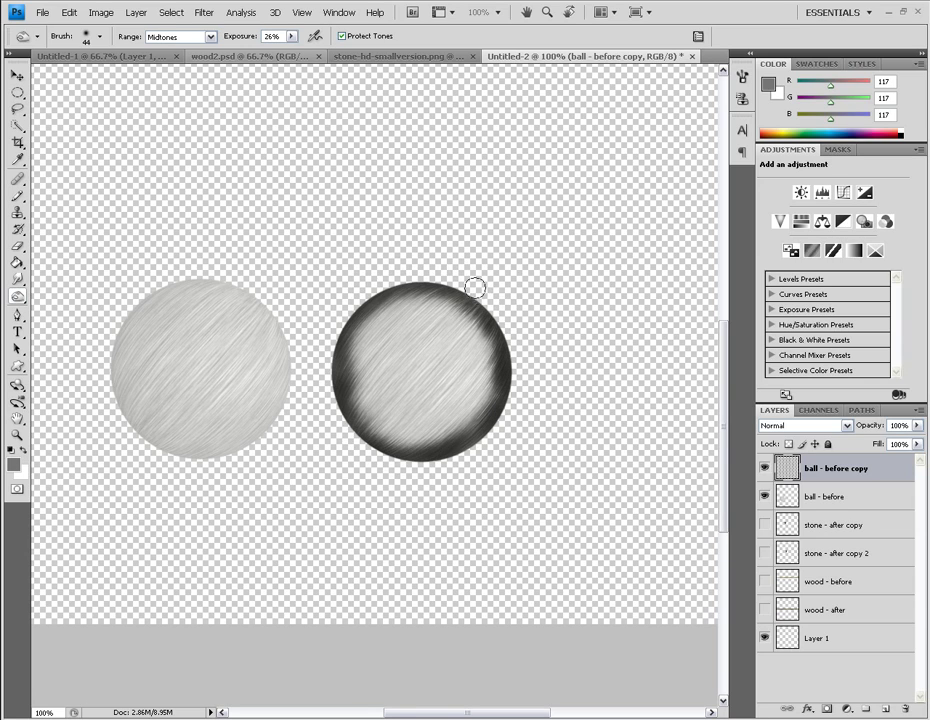
Burn the duplicated ball's rim again with the range set to Highlights and the exposure at 74%
click(178, 36)
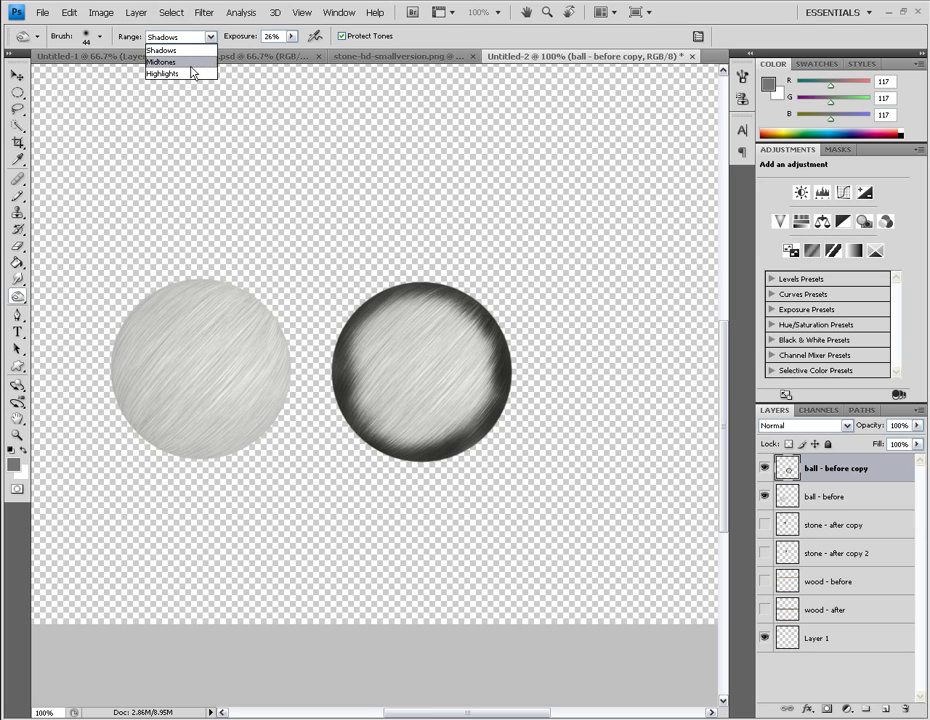
click(195, 74)
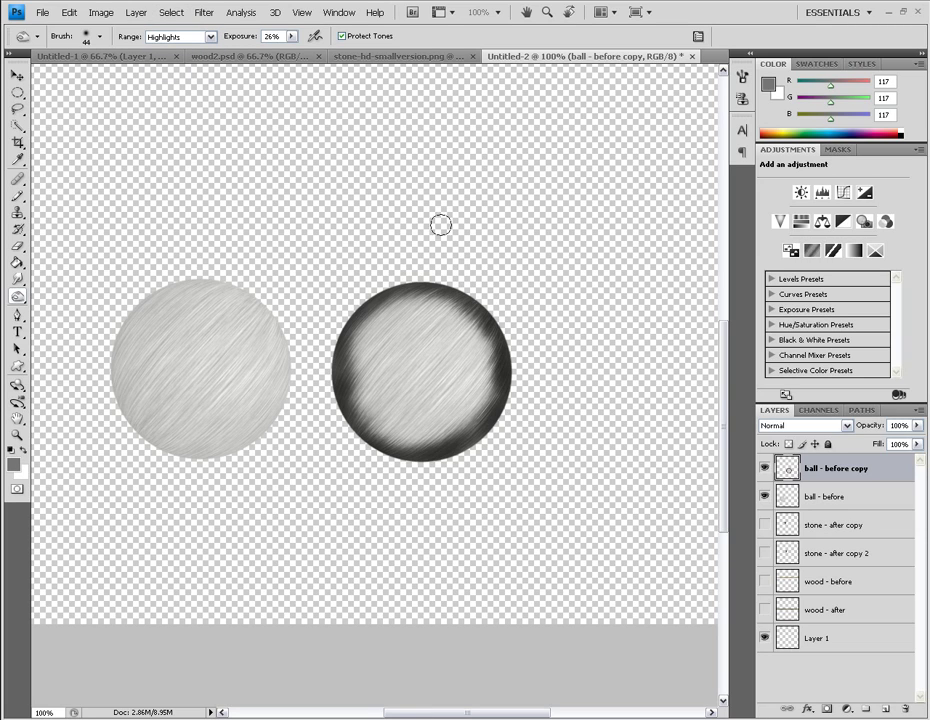
click(291, 36)
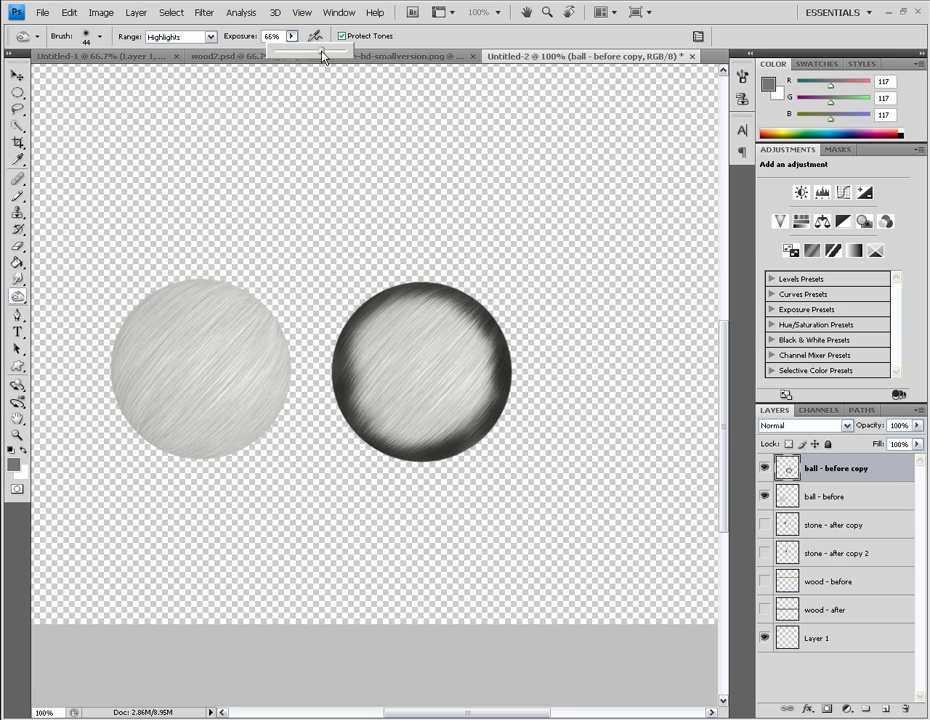
drag(329, 57, 330, 58)
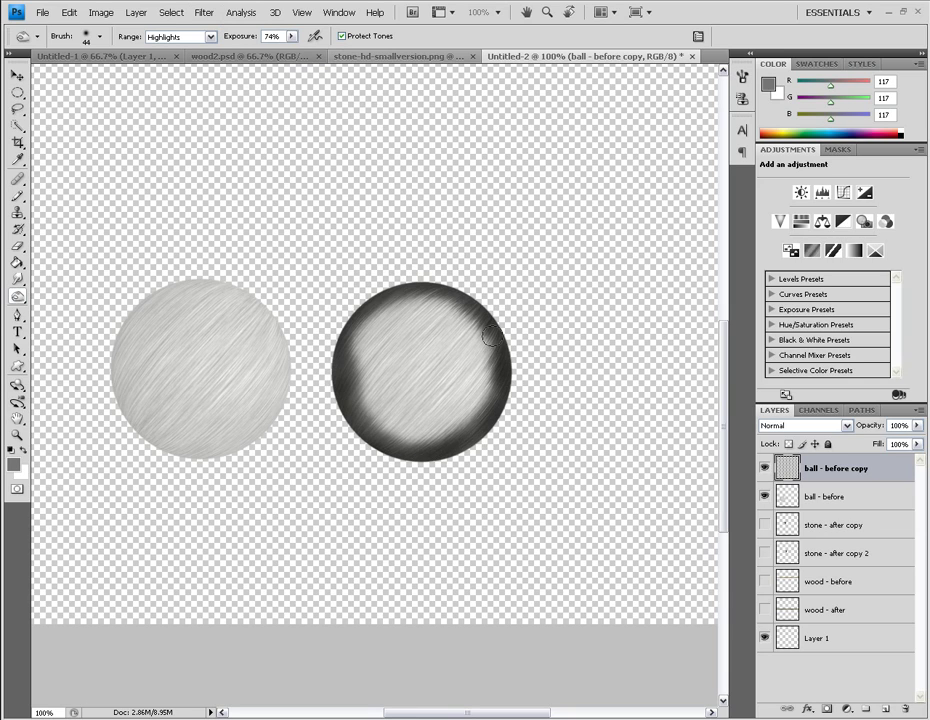
Deepen the outermost edge of the duplicated ball by burning the Shadows at 74% exposure
click(180, 36)
click(165, 46)
mouse_move(440, 273)
mouse_down()
mouse_move(503, 302)
mouse_move(488, 299)
mouse_move(513, 337)
mouse_move(520, 392)
mouse_move(498, 436)
mouse_move(505, 423)
mouse_move(465, 466)
mouse_move(455, 464)
mouse_move(478, 455)
mouse_move(398, 472)
mouse_move(388, 457)
mouse_move(323, 435)
mouse_move(341, 431)
mouse_move(322, 392)
mouse_move(324, 345)
mouse_move(352, 286)
mouse_move(376, 269)
mouse_move(360, 291)
mouse_move(422, 266)
mouse_move(475, 270)
mouse_up()
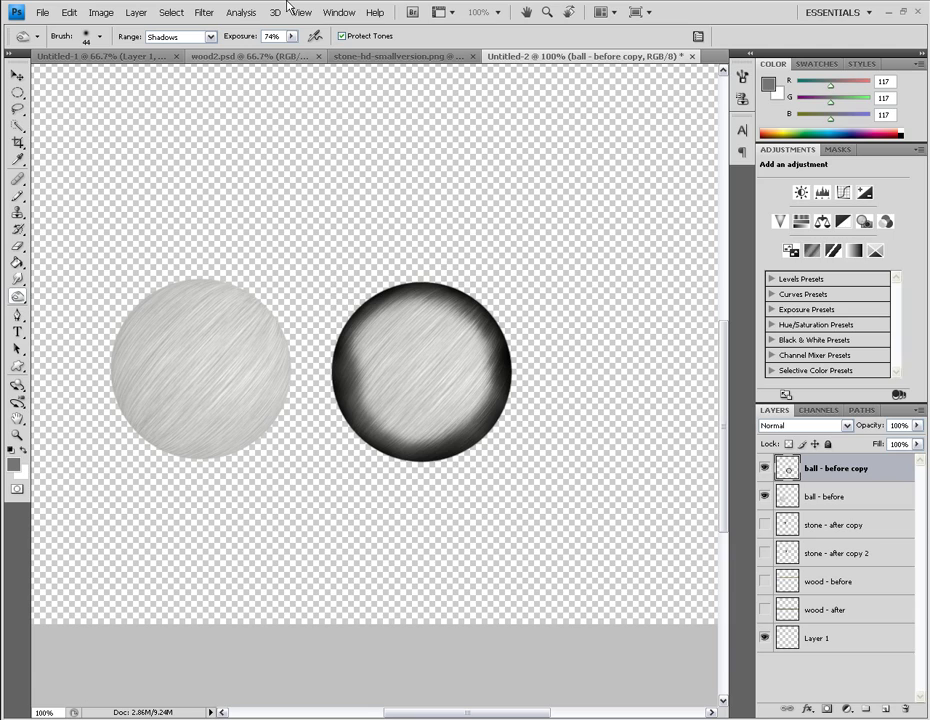
Burn a dark patch into the lower-right part of the duplicated ball with the Midtones range at 74% exposure
click(182, 38)
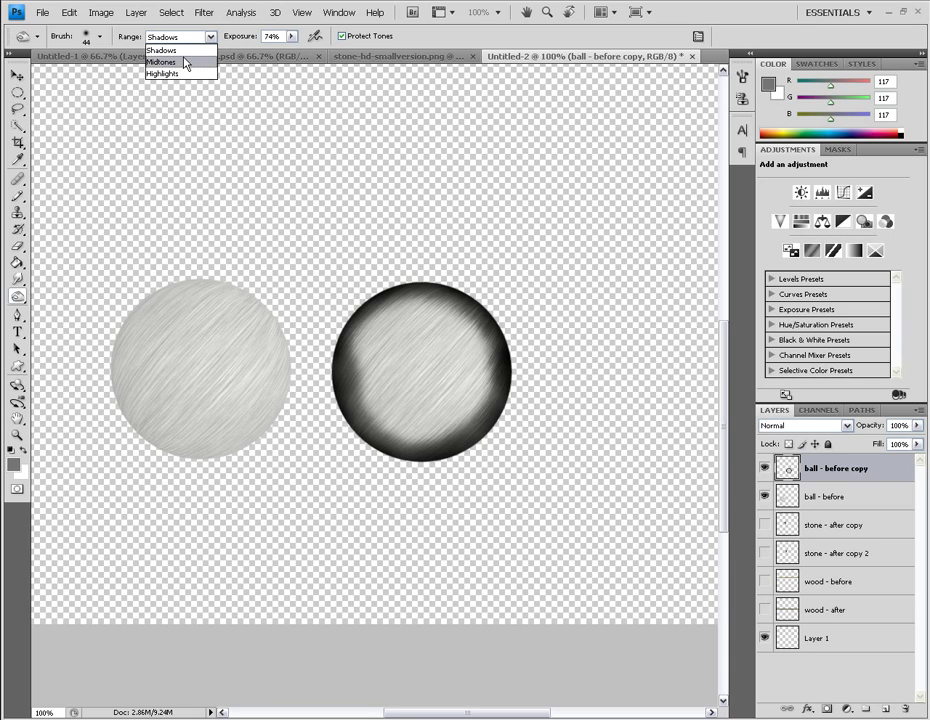
click(186, 63)
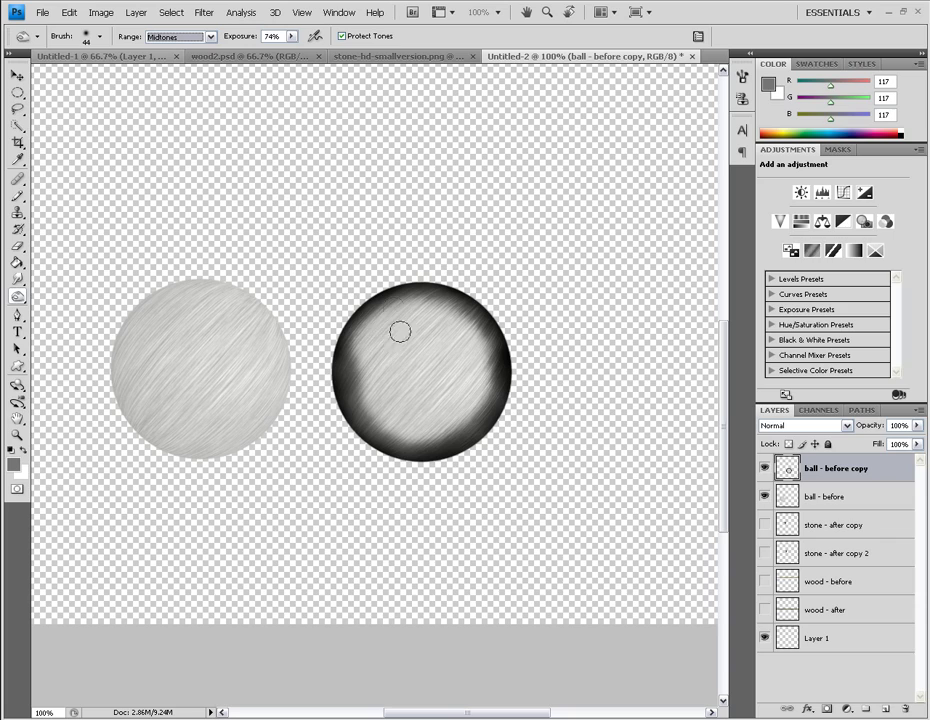
click(475, 403)
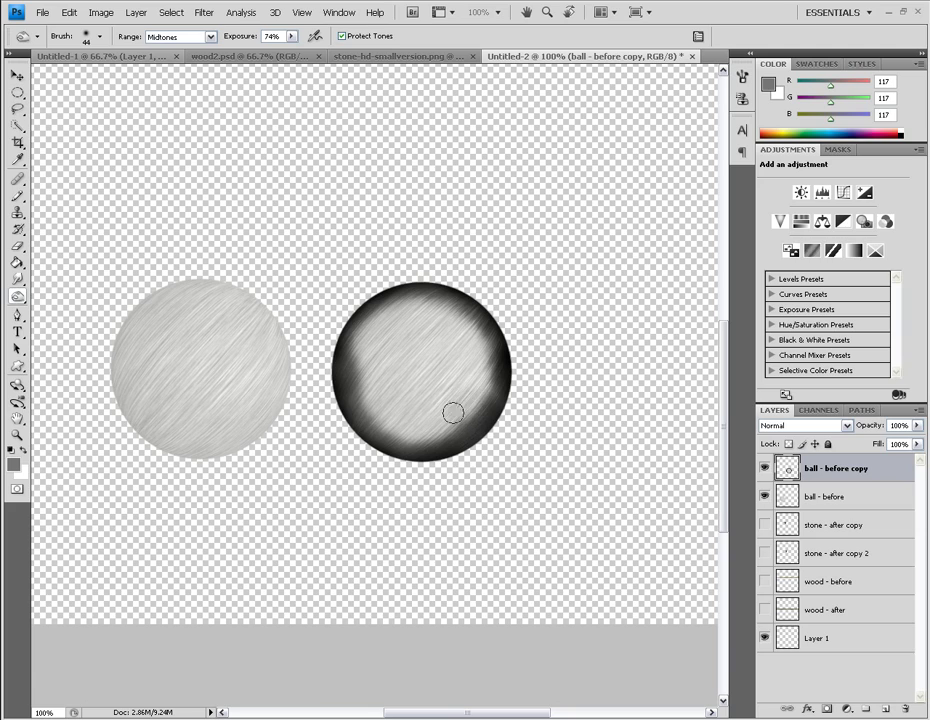
mouse_move(453, 416)
mouse_down()
mouse_move(473, 427)
mouse_move(475, 390)
mouse_move(461, 390)
mouse_move(475, 382)
mouse_move(495, 400)
mouse_up()
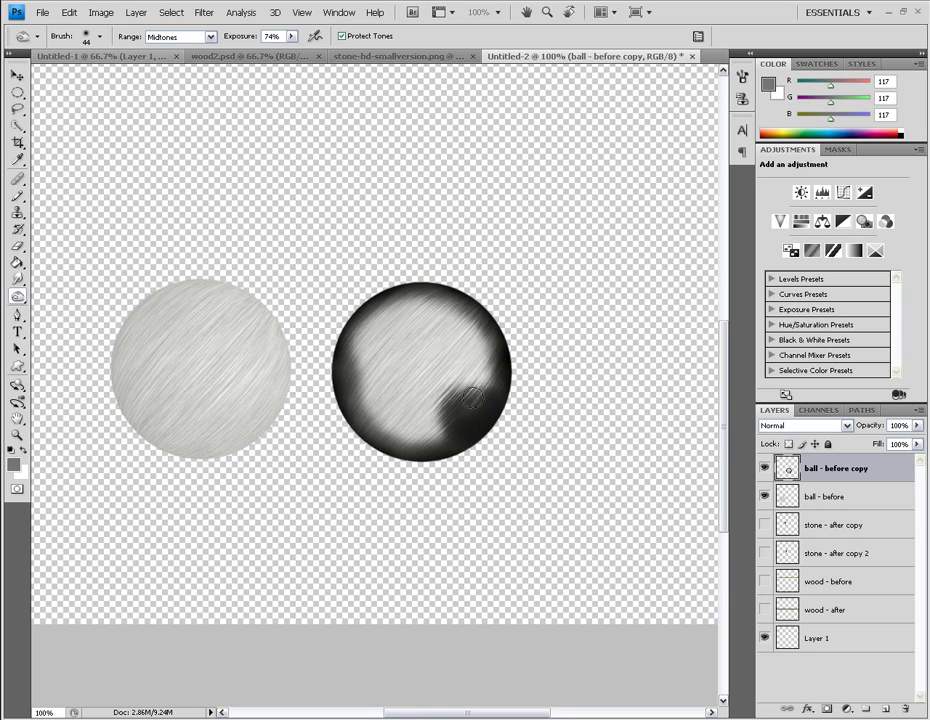
Burn the inner edge of the lower-right dark patch using the Highlights range at 74% exposure, extending it toward the ball's center
click(190, 37)
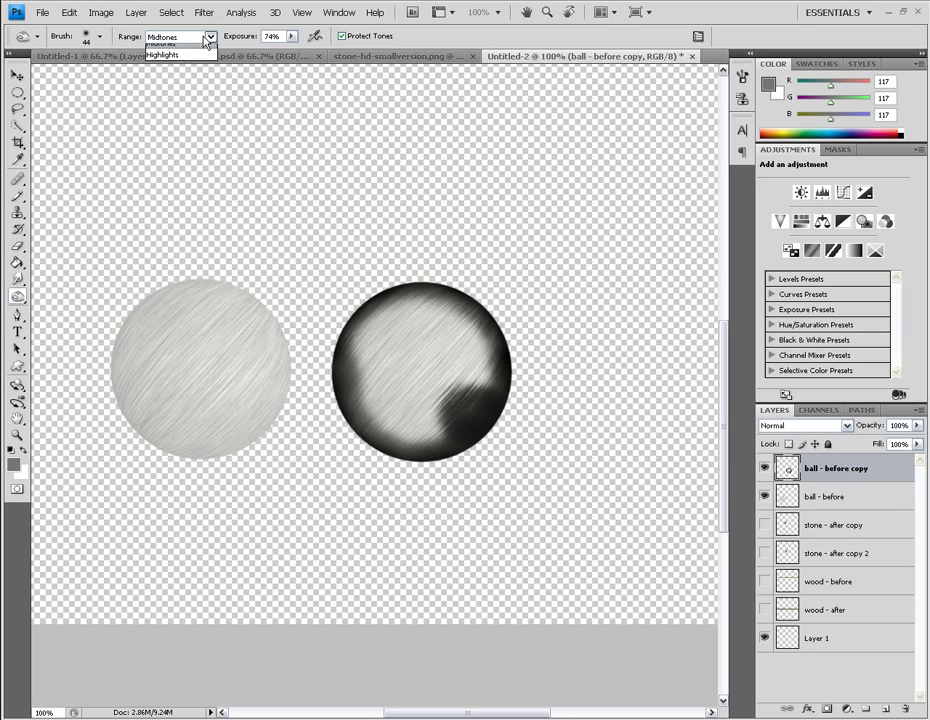
click(163, 73)
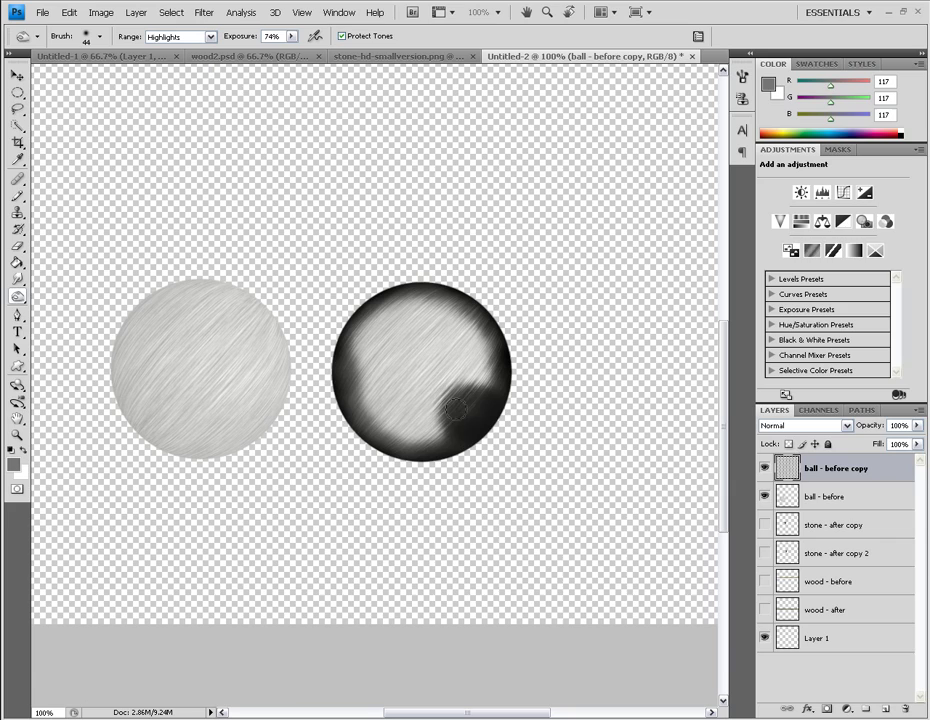
drag(450, 413, 458, 398)
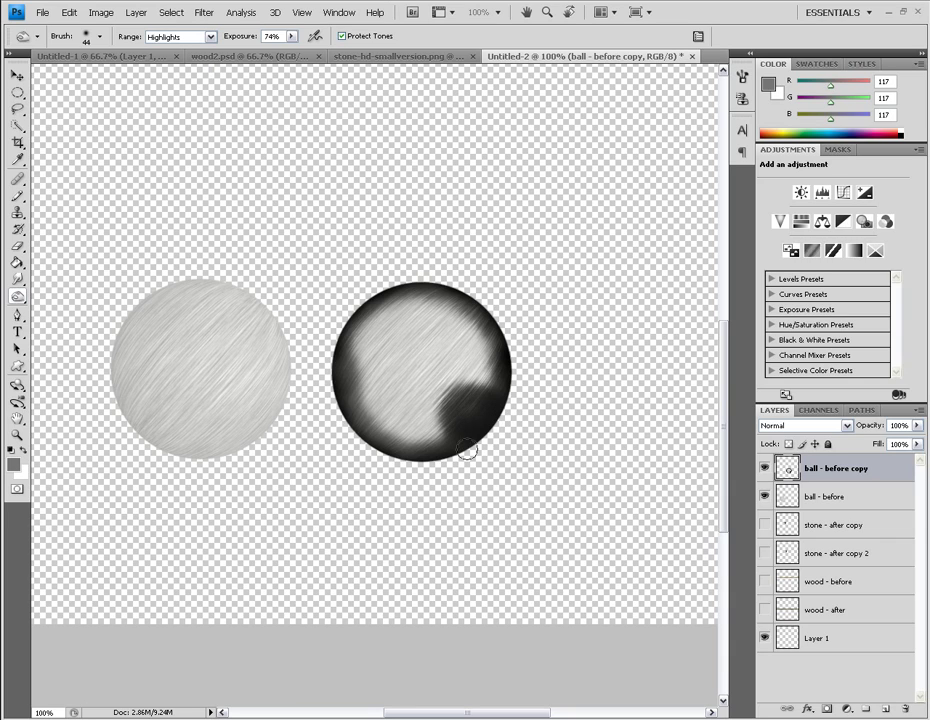
mouse_move(444, 398)
mouse_down()
mouse_move(488, 424)
mouse_move(484, 411)
mouse_move(440, 443)
mouse_move(452, 414)
mouse_move(436, 408)
mouse_move(468, 408)
mouse_move(455, 407)
mouse_move(461, 395)
mouse_move(441, 397)
mouse_move(474, 383)
mouse_move(445, 395)
mouse_up()
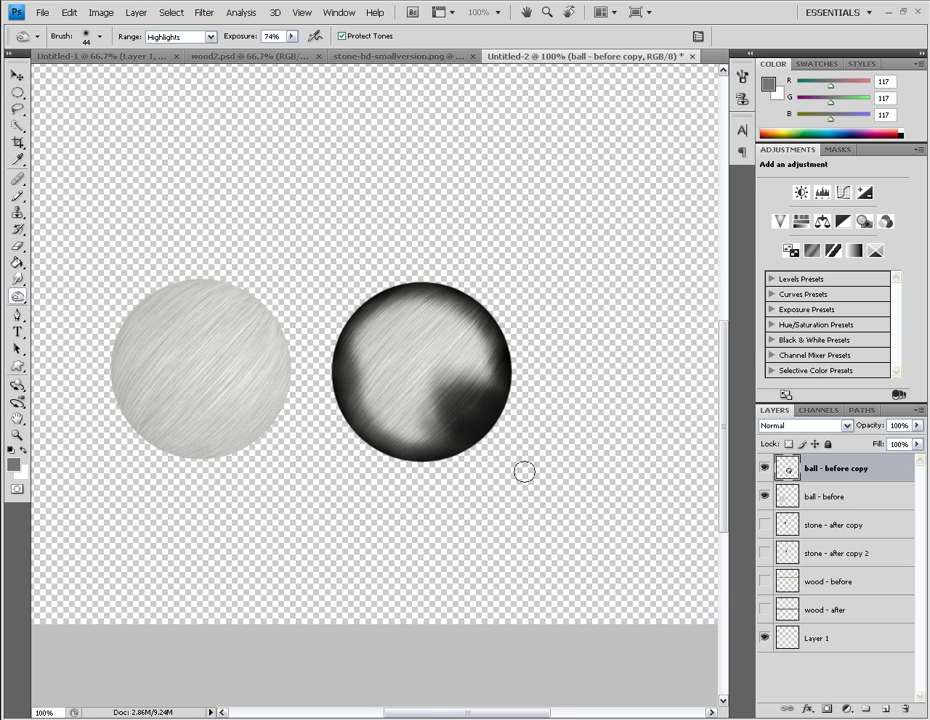
mouse_move(429, 400)
mouse_down()
mouse_move(434, 376)
mouse_move(470, 398)
mouse_up()
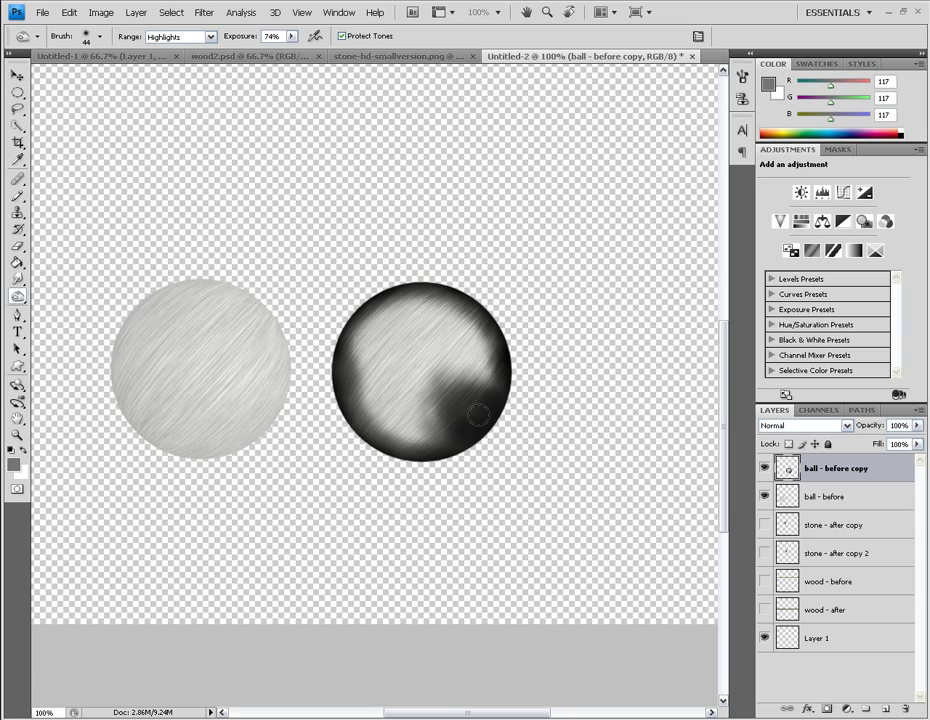
Lighten the unshaded central area of the duplicated ball with the Dodge tool, using the Midtones range at 17% exposure
click(160, 36)
click(190, 61)
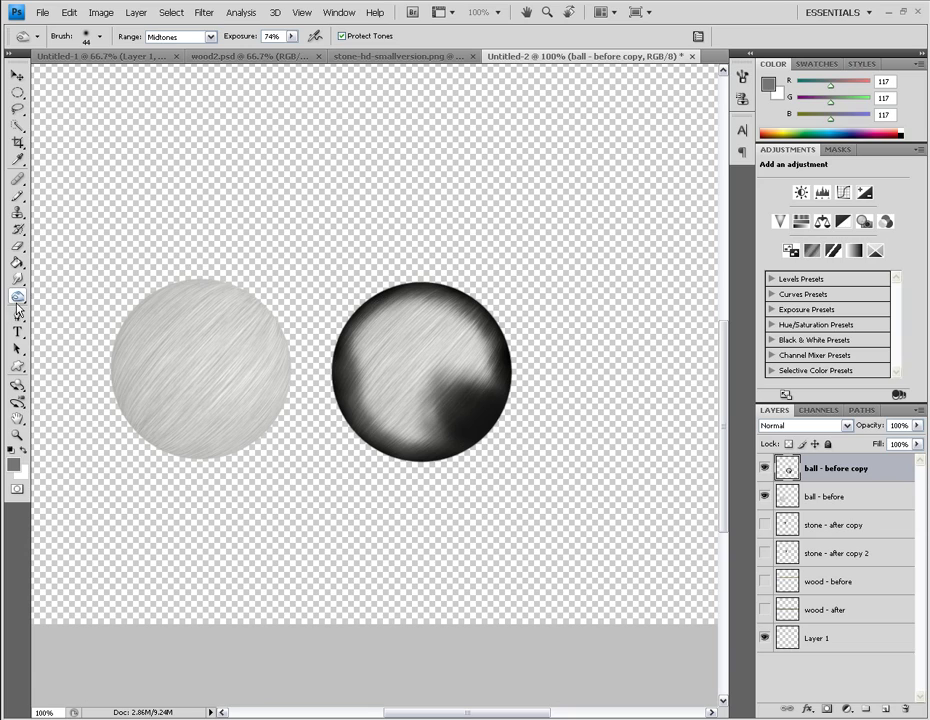
right_click(17, 295)
click(70, 293)
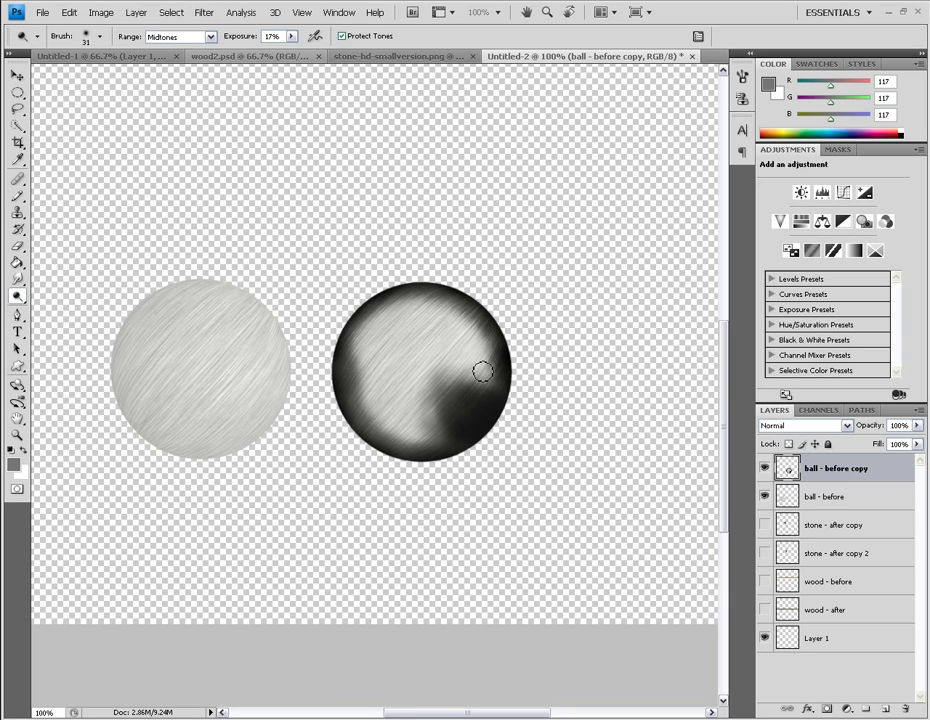
mouse_move(462, 358)
mouse_down()
mouse_move(405, 300)
mouse_move(436, 352)
mouse_move(419, 318)
mouse_move(379, 320)
mouse_move(419, 370)
mouse_move(423, 392)
mouse_move(438, 369)
mouse_move(422, 363)
mouse_move(430, 317)
mouse_move(449, 317)
mouse_move(436, 332)
mouse_move(447, 330)
mouse_move(394, 359)
mouse_move(394, 397)
mouse_move(369, 403)
mouse_move(414, 431)
mouse_move(425, 421)
mouse_move(391, 358)
mouse_move(376, 361)
mouse_move(419, 339)
mouse_move(439, 369)
mouse_move(432, 363)
mouse_move(474, 366)
mouse_move(430, 368)
mouse_move(453, 368)
mouse_move(404, 324)
mouse_move(354, 330)
mouse_move(381, 390)
mouse_move(395, 397)
mouse_move(398, 431)
mouse_move(530, 515)
mouse_up()
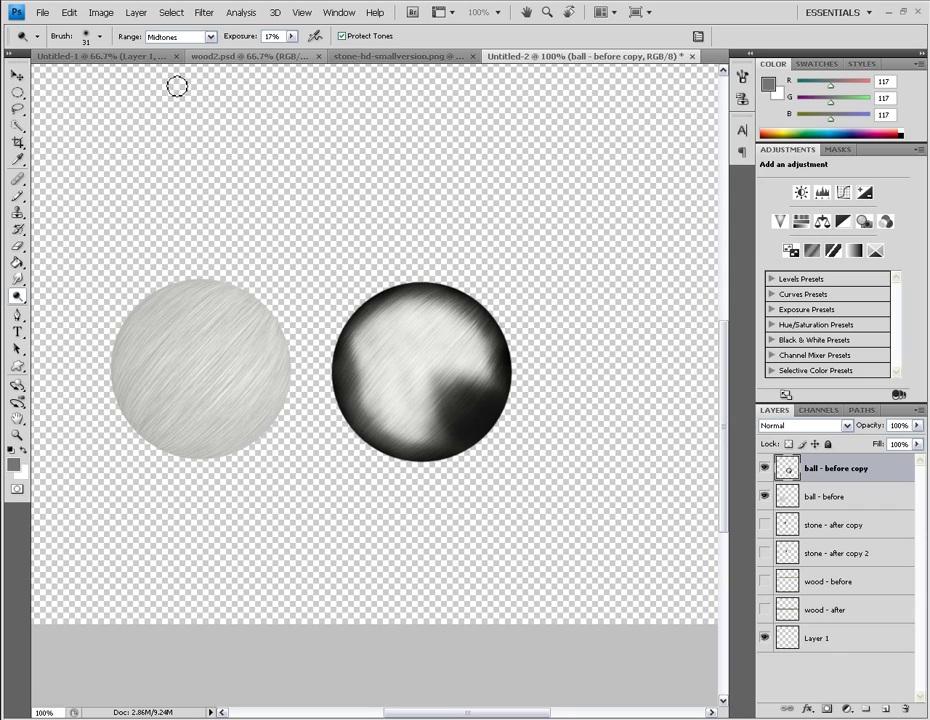
Dodge a bright round highlight into the upper-left part of the duplicated ball with the Highlights range at 17% exposure
click(208, 37)
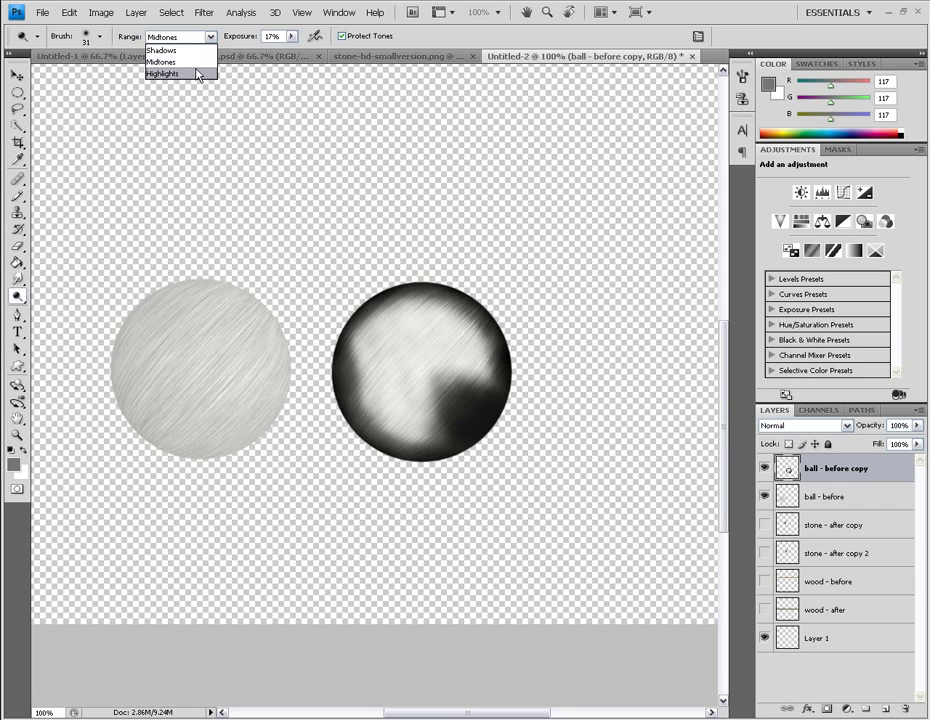
click(199, 74)
mouse_move(376, 319)
mouse_down()
mouse_move(410, 341)
mouse_move(378, 322)
mouse_move(392, 339)
mouse_move(383, 349)
mouse_move(396, 335)
mouse_move(390, 344)
mouse_move(444, 343)
mouse_up()
mouse_move(384, 355)
mouse_down()
mouse_move(376, 347)
mouse_move(434, 330)
mouse_up()
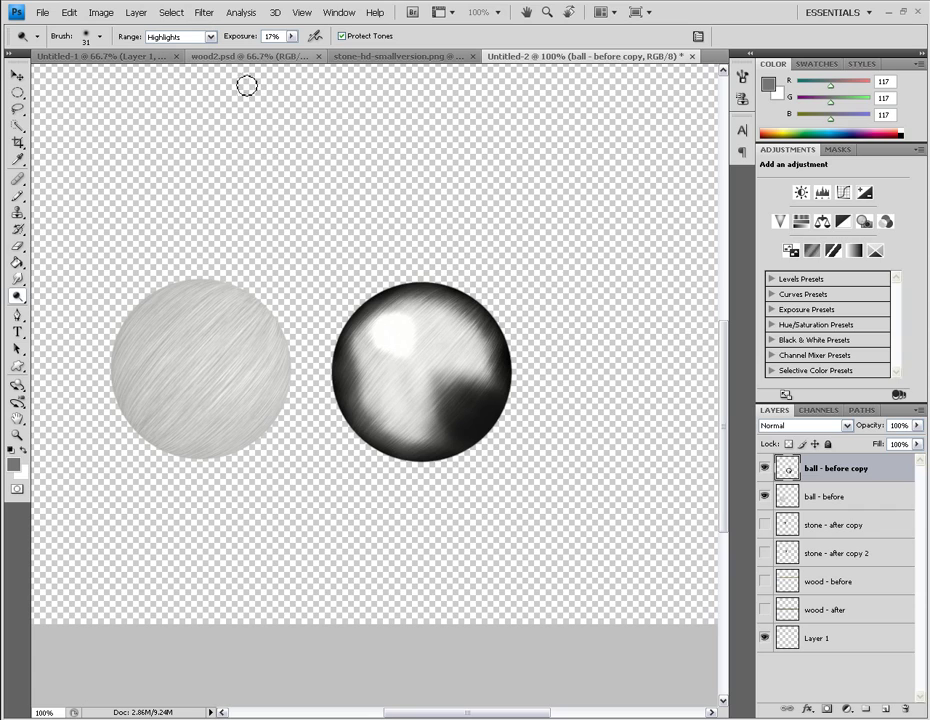
Apply a 105mm Prime Lens Flare with reduced brightness, centered on the bright upper-left highlight of the duplicated ball
click(206, 14)
mouse_move(240, 211)
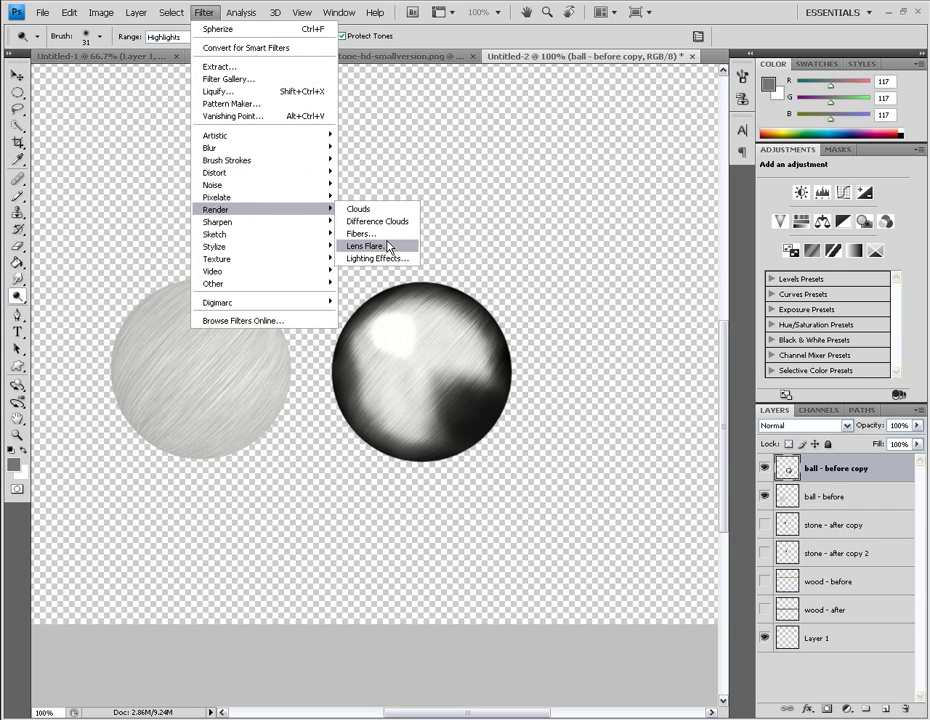
click(388, 245)
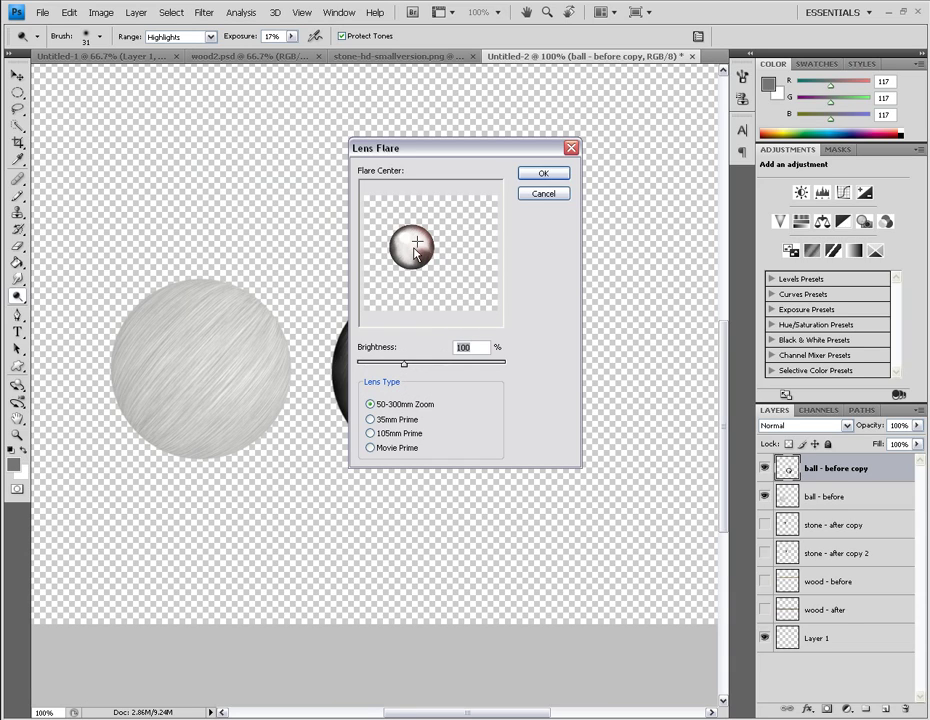
click(405, 241)
click(371, 433)
drag(405, 364, 375, 365)
drag(376, 365, 380, 365)
click(543, 173)
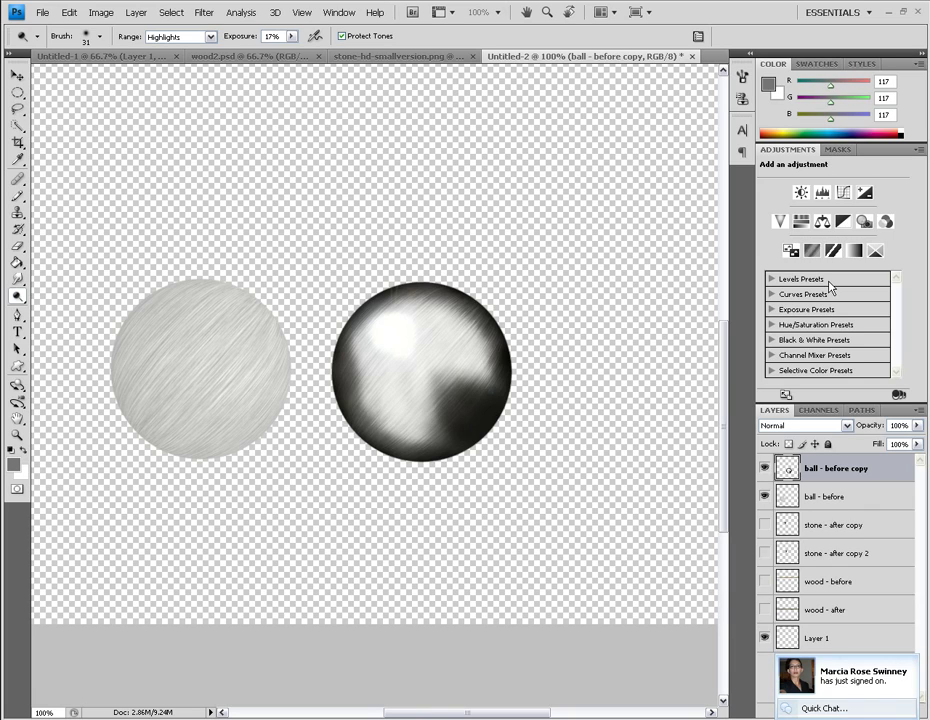
Dodge the duplicated ball from its upper-left highlight down toward the lower edge, using the Highlights range at 17% exposure
mouse_move(399, 332)
mouse_down()
mouse_move(388, 282)
mouse_move(384, 331)
mouse_move(417, 428)
mouse_up()
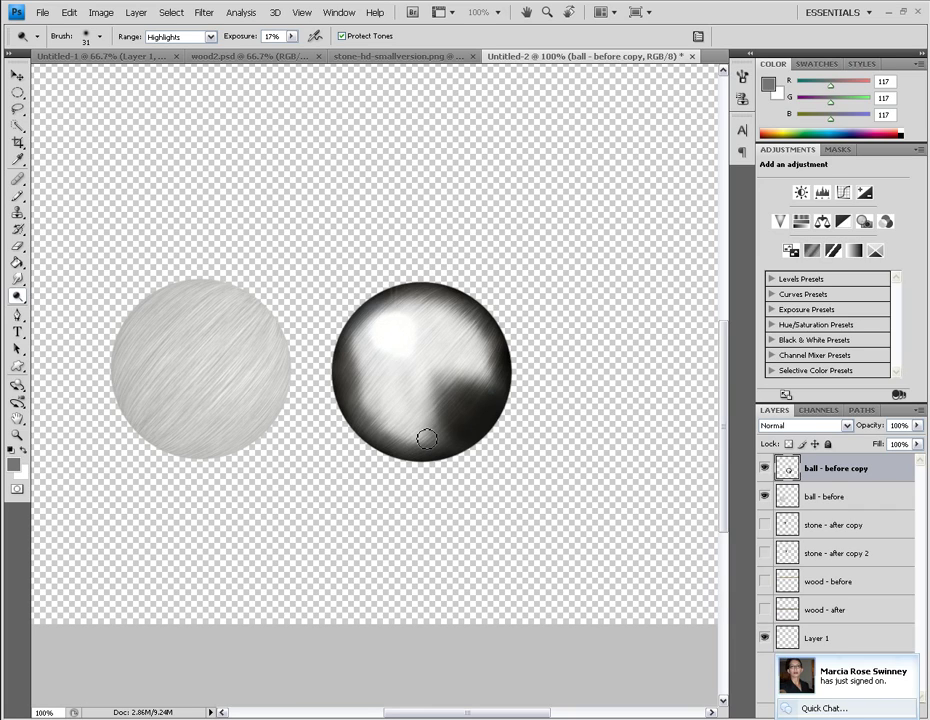